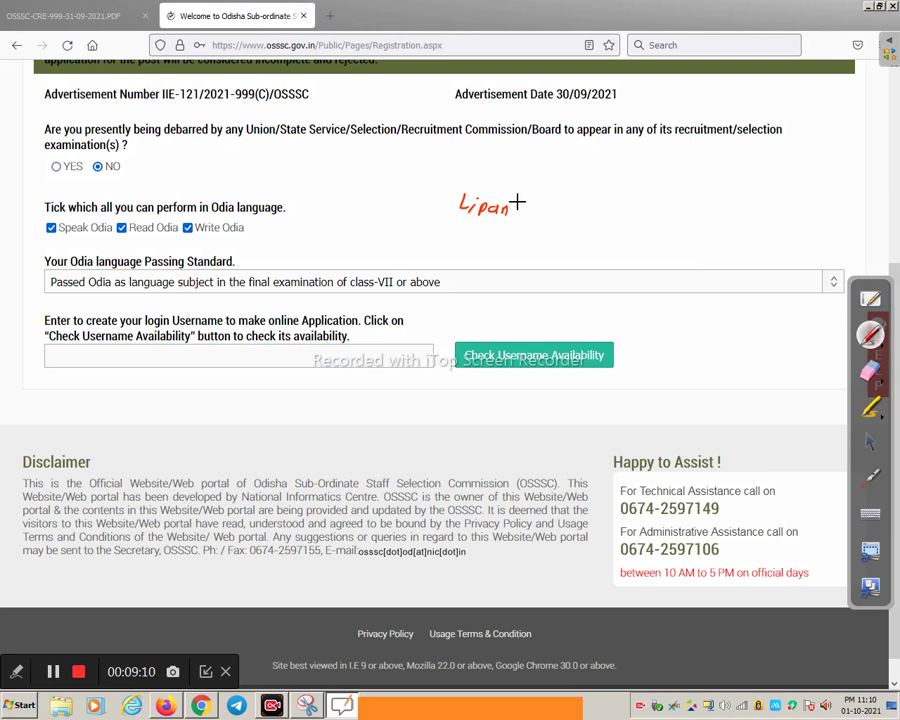
Handwrite a red sample username with digits, an at sign, underline and arrow, then resume normal pointing
drag(519, 201, 532, 213)
mouse_move(541, 203)
mouse_down()
mouse_move(540, 213)
mouse_move(572, 211)
mouse_up()
drag(573, 205, 581, 217)
drag(475, 232, 502, 231)
drag(466, 240, 545, 229)
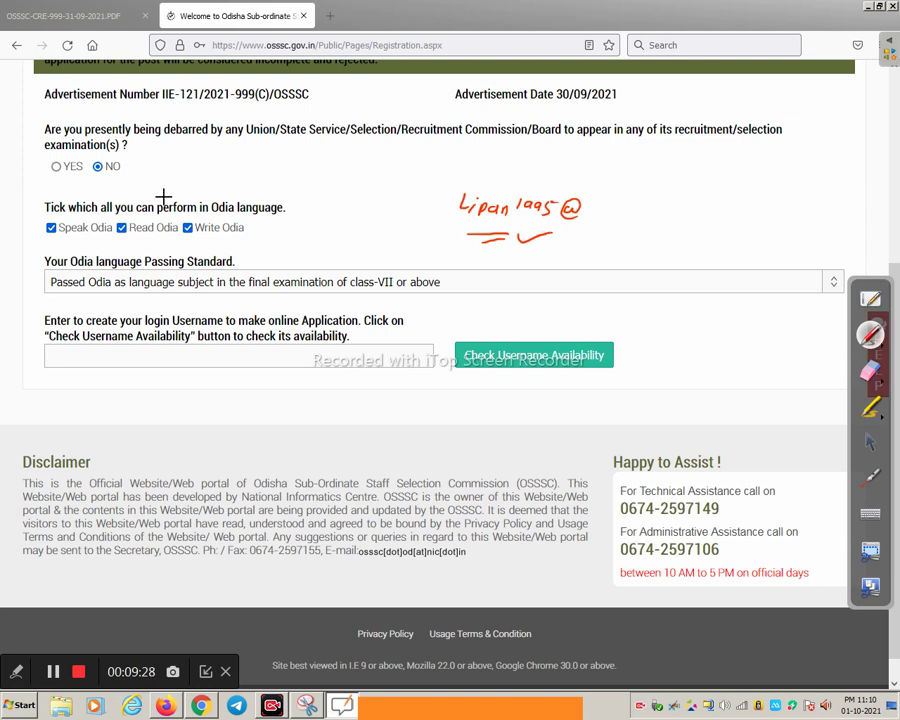
drag(441, 229, 441, 244)
click(870, 441)
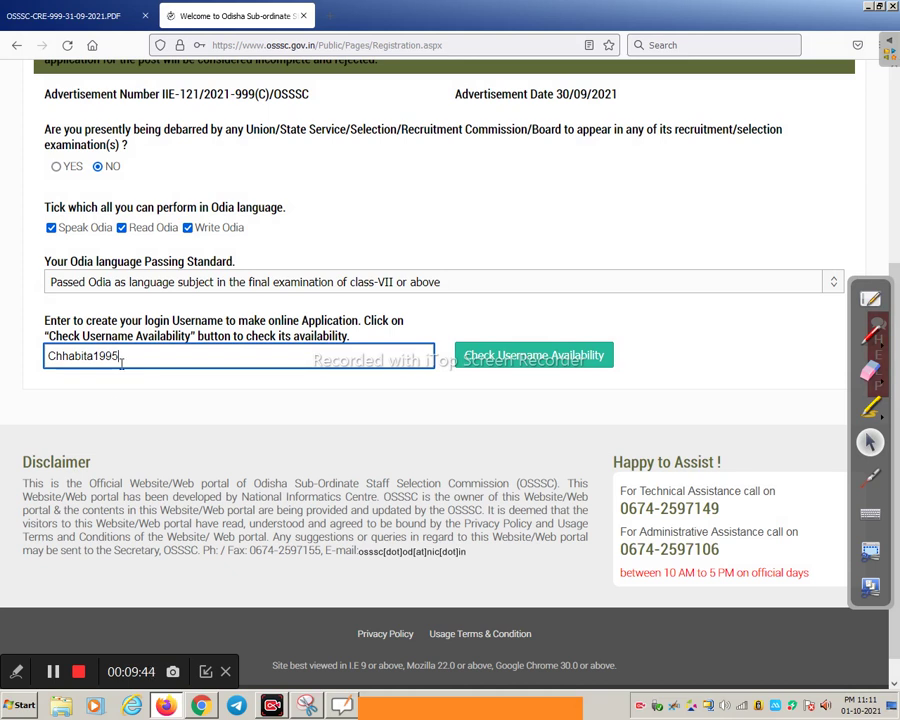
Change the username's trailing digits to 71 and check that it is available
mouse_move(121, 364)
key(BackSpace)
key(BackSpace)
text(71)
key(Return)
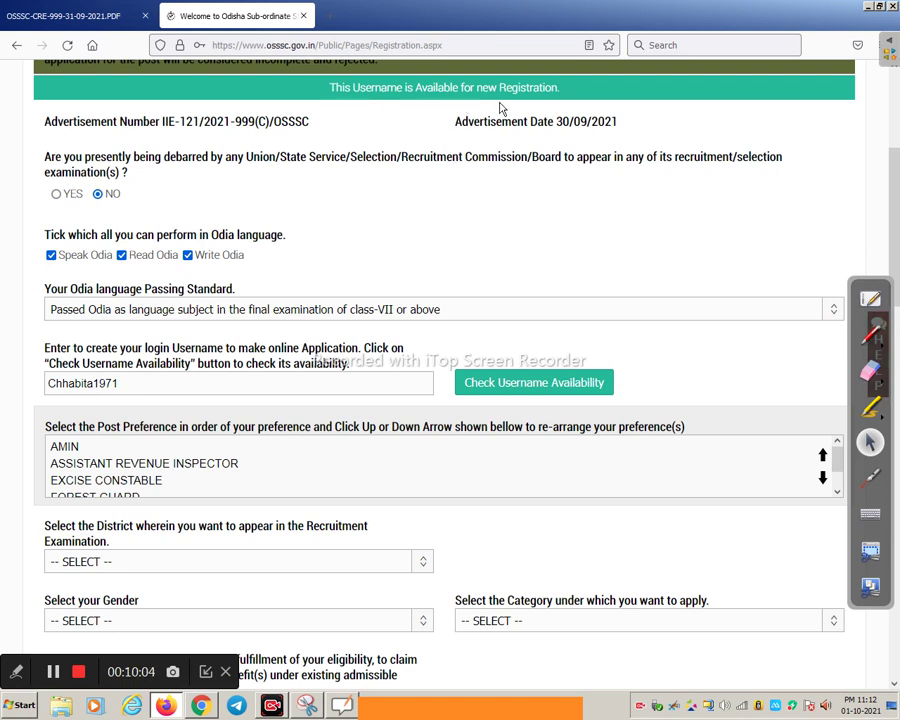
click(117, 391)
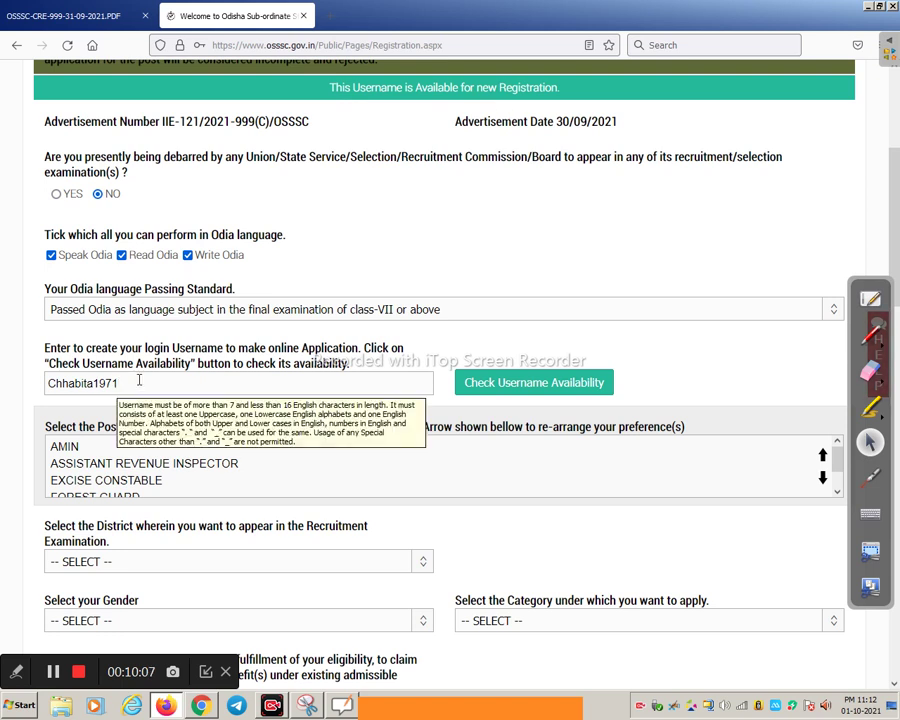
scroll(140, 380, down, 2)
scroll(101, 386, down, 1)
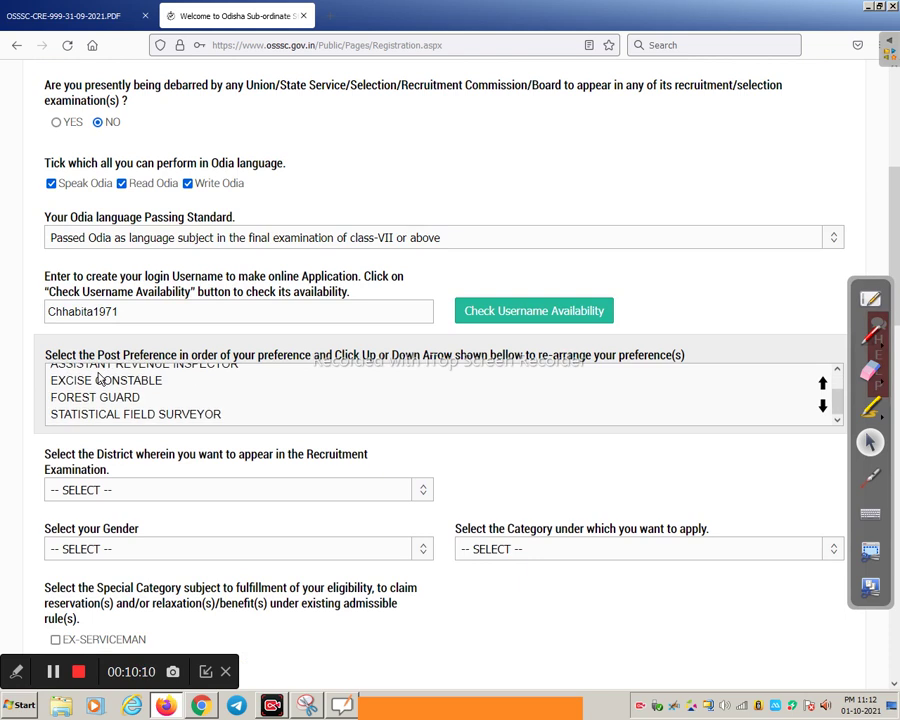
scroll(368, 305, down, 3)
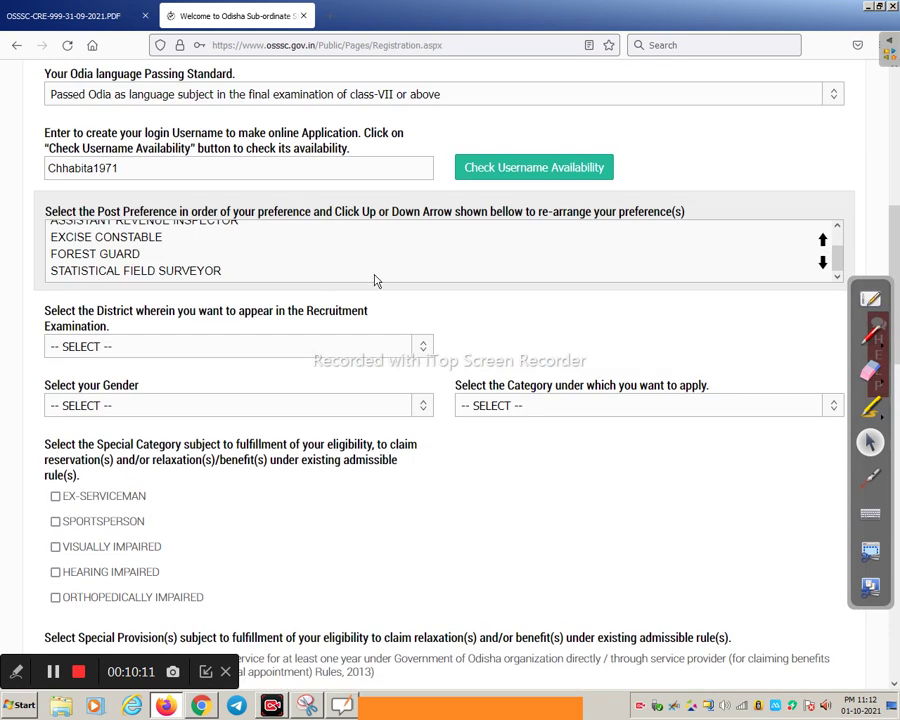
scroll(371, 273, up, 1)
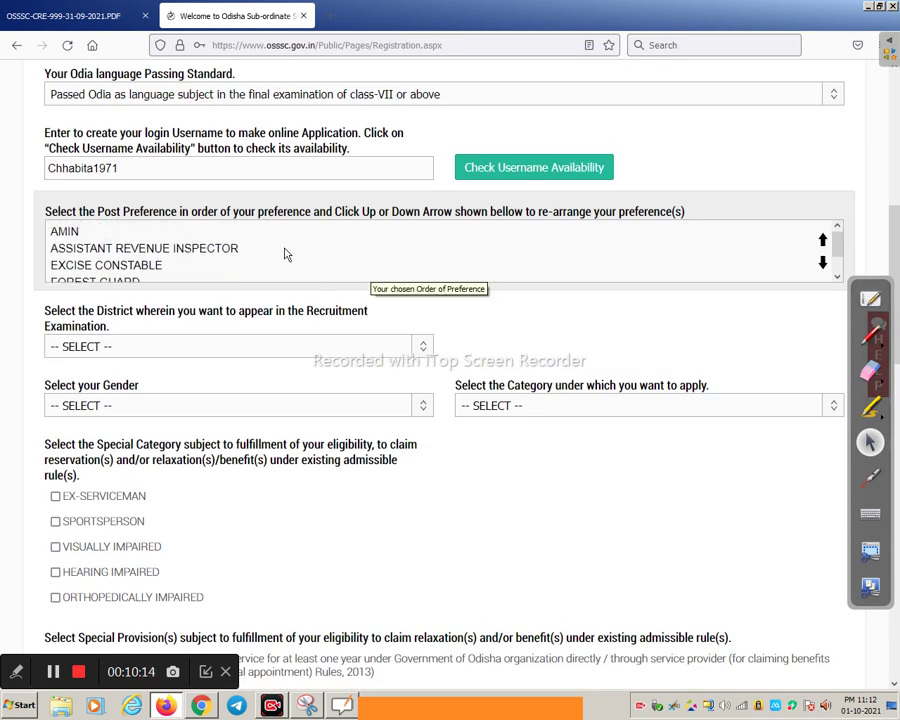
scroll(105, 245, down, 1)
scroll(105, 245, down, 1)
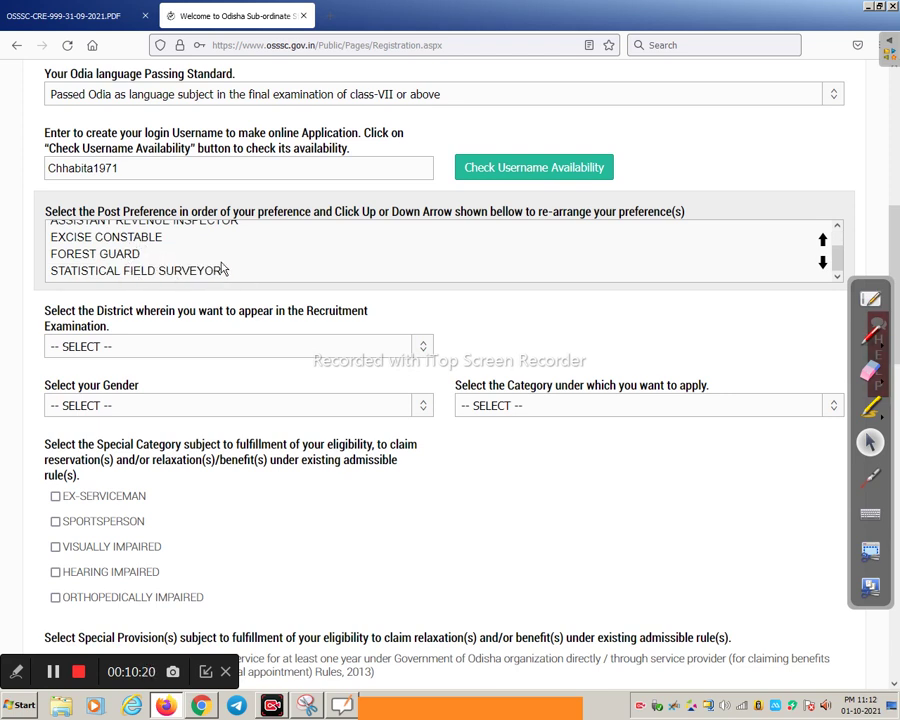
scroll(233, 266, up, 1)
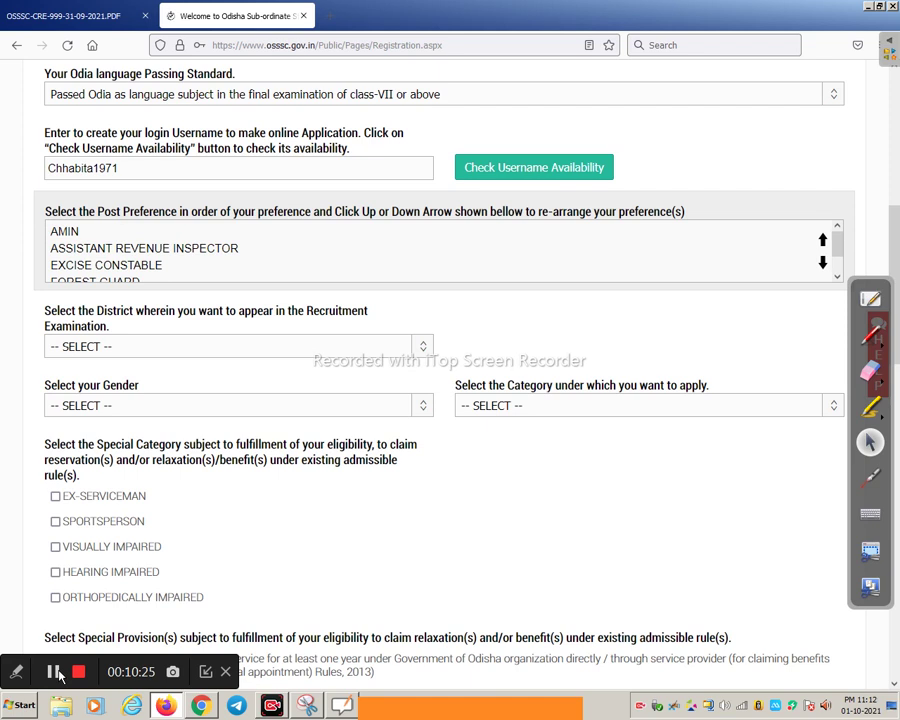
scroll(146, 424, up, 1)
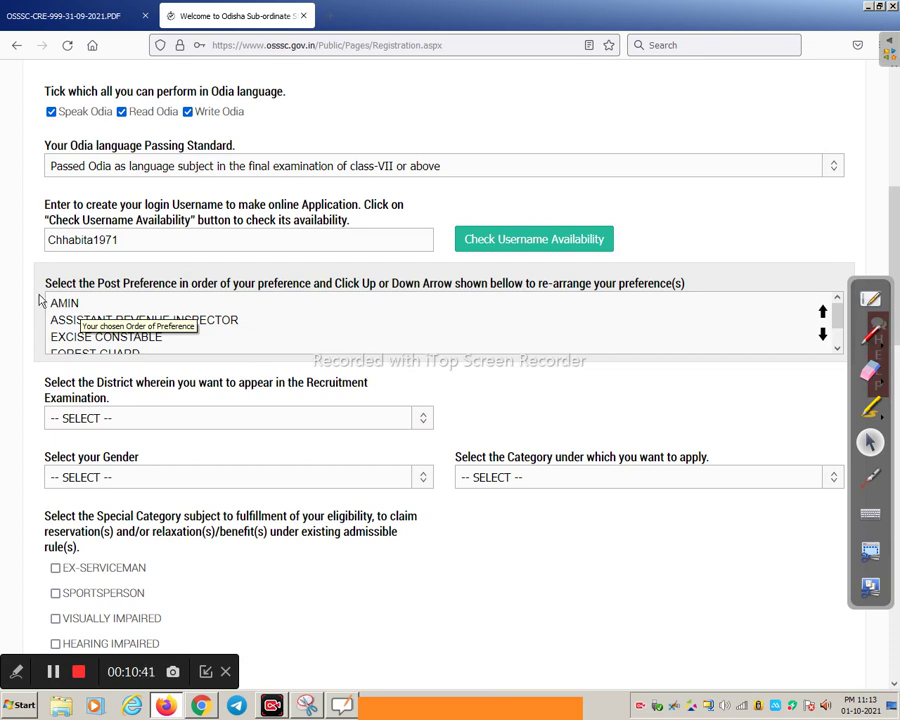
Move EXCISE CONSTABLE to the top preference and ASSISTANT REVENUE INSPECTOR above AMIN
click(115, 338)
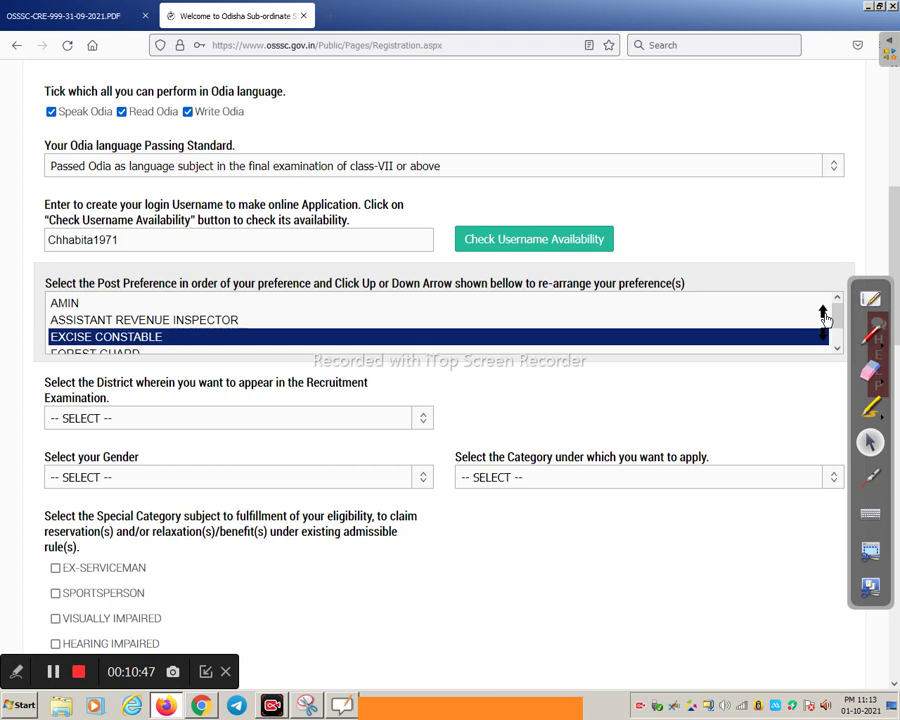
click(823, 313)
click(823, 313)
scroll(463, 332, up, 1)
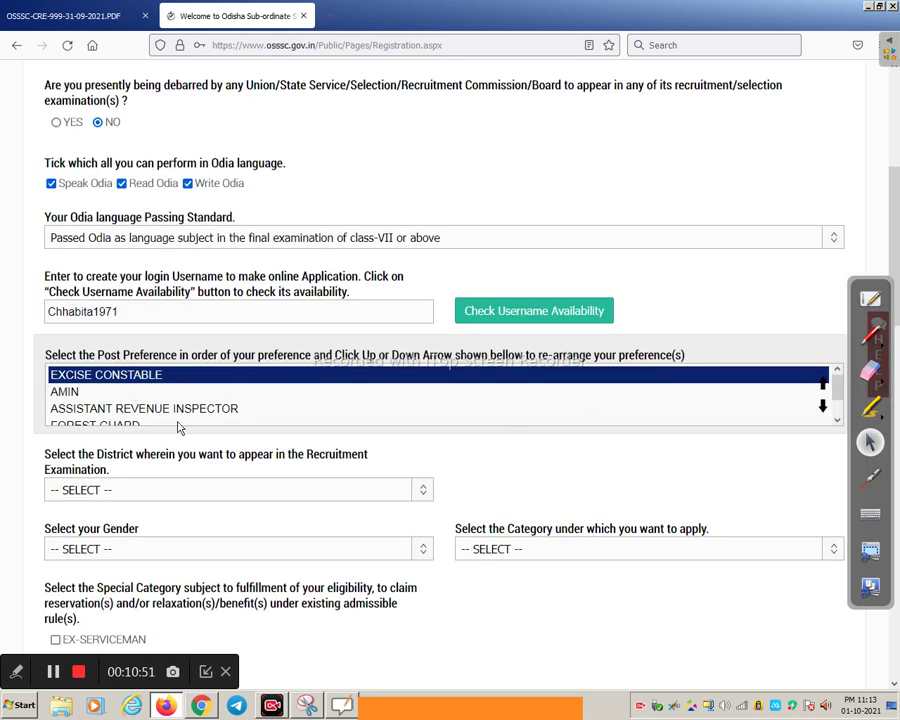
click(96, 409)
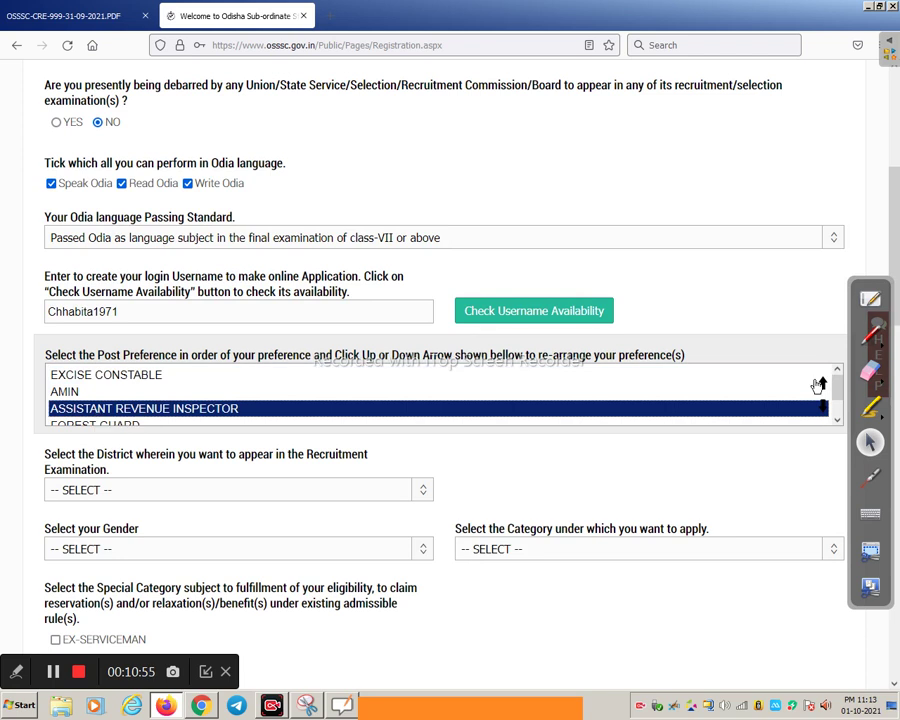
click(824, 386)
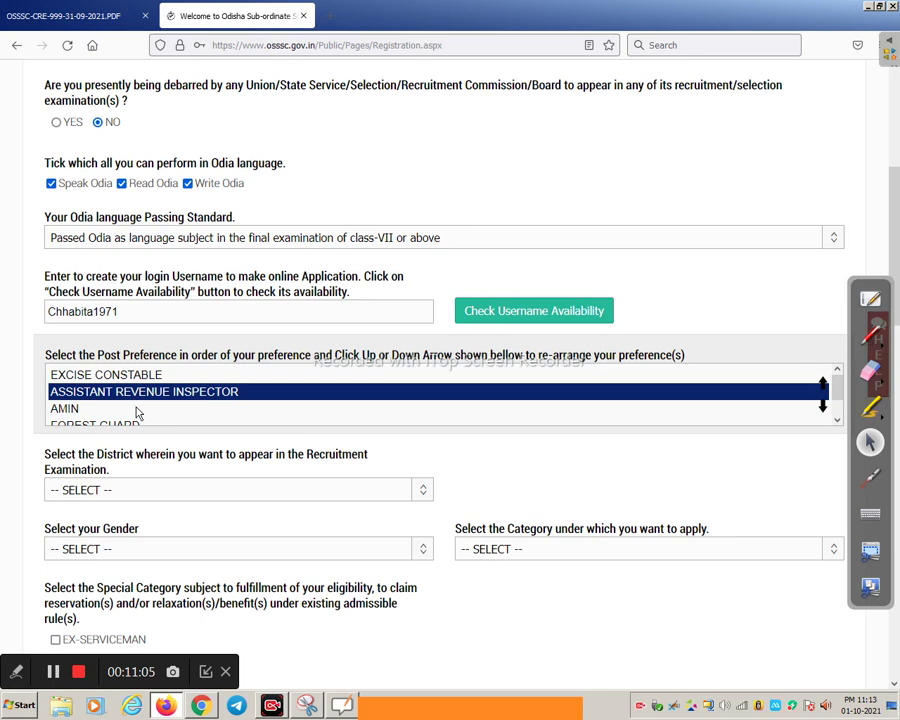
Move STATISTICAL FIELD SURVEYOR and FOREST GUARD above AMIN, leaving AMIN last
scroll(140, 413, down, 1)
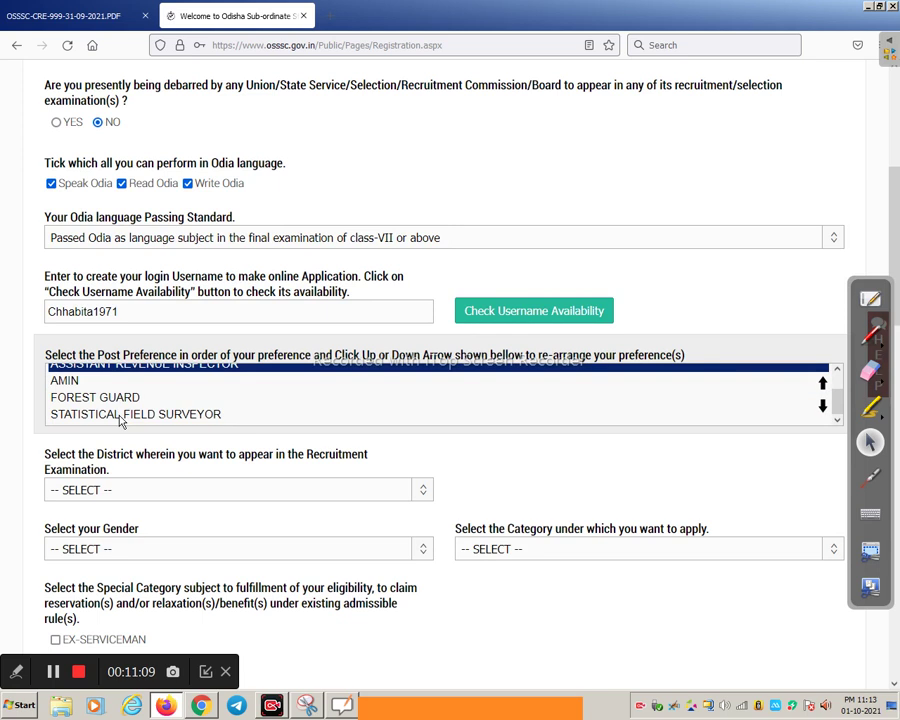
click(121, 418)
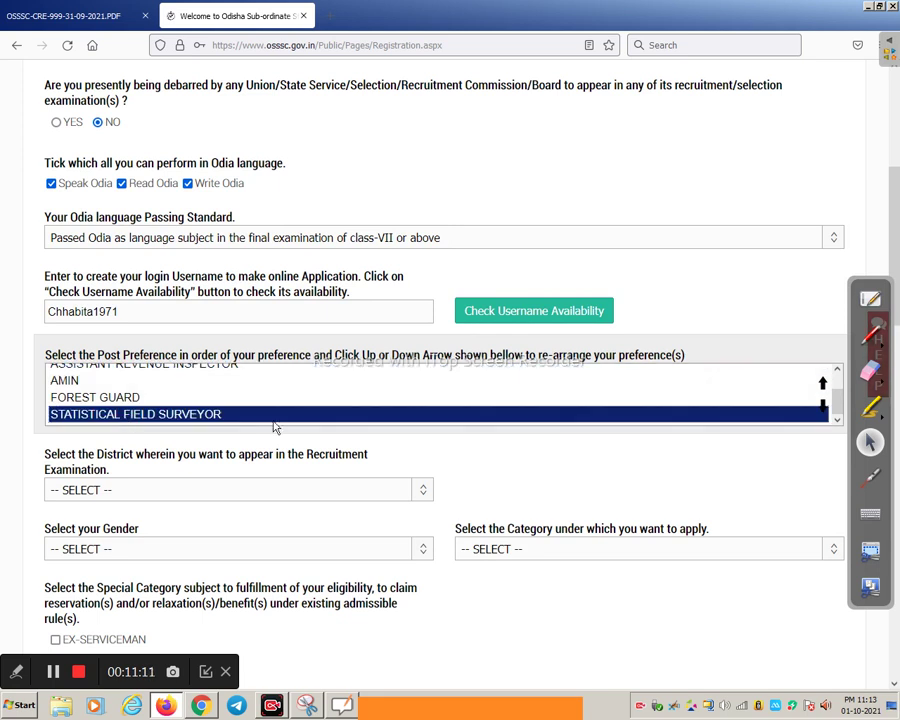
click(823, 386)
click(822, 380)
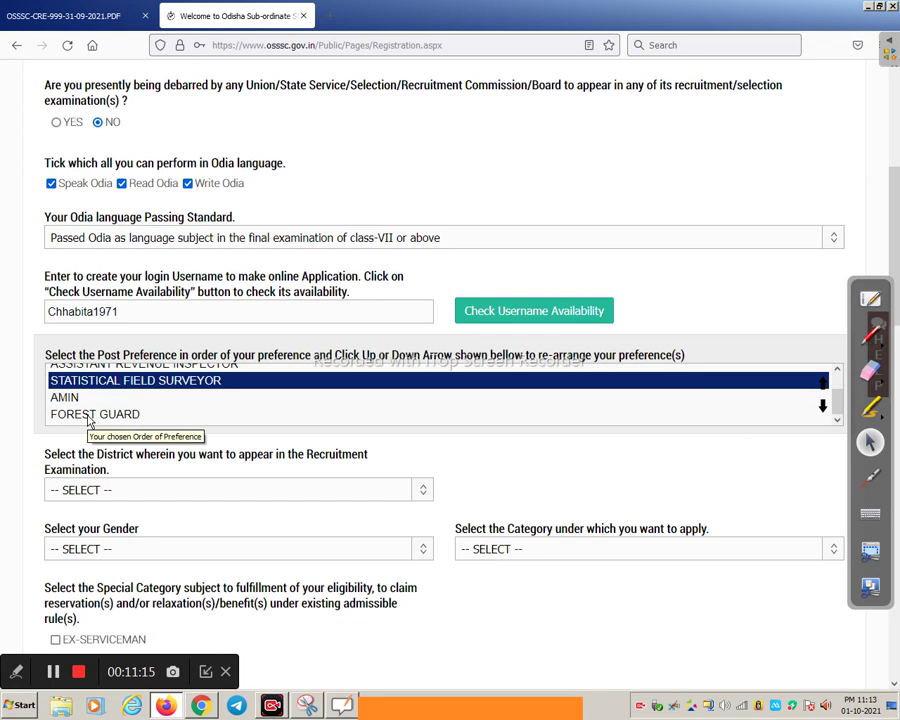
click(89, 417)
click(823, 393)
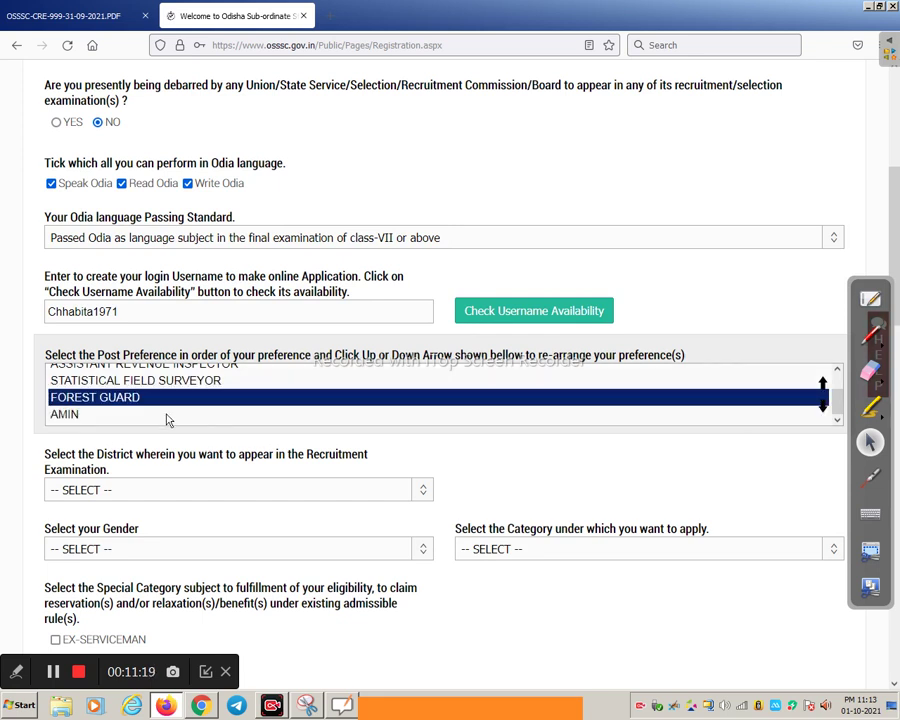
click(210, 416)
scroll(542, 405, up, 2)
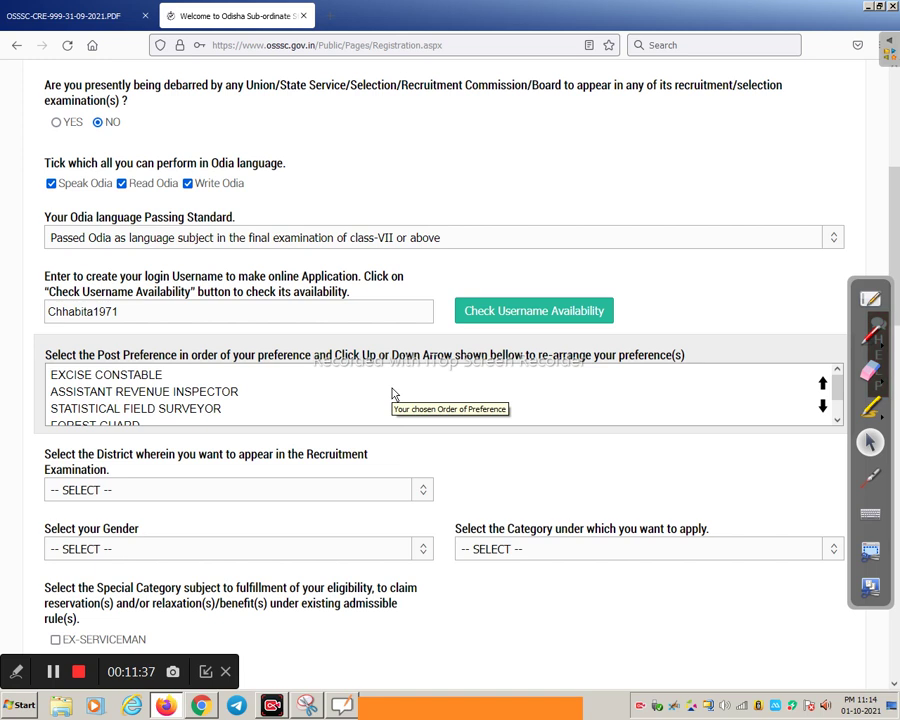
scroll(82, 571, down, 2)
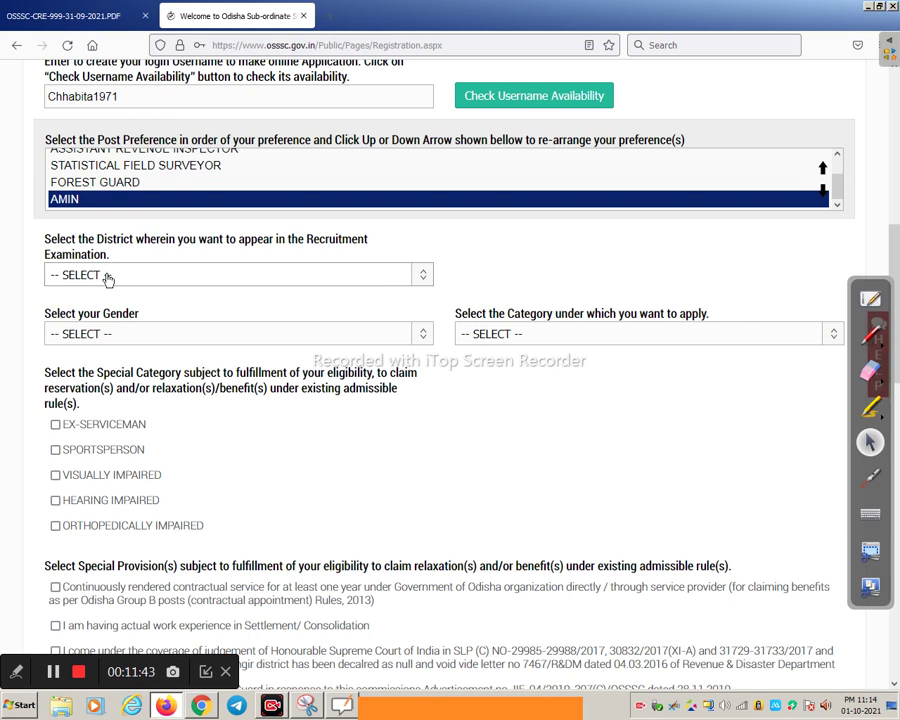
Choose PURI from the examination District dropdown
triple_click(47, 242)
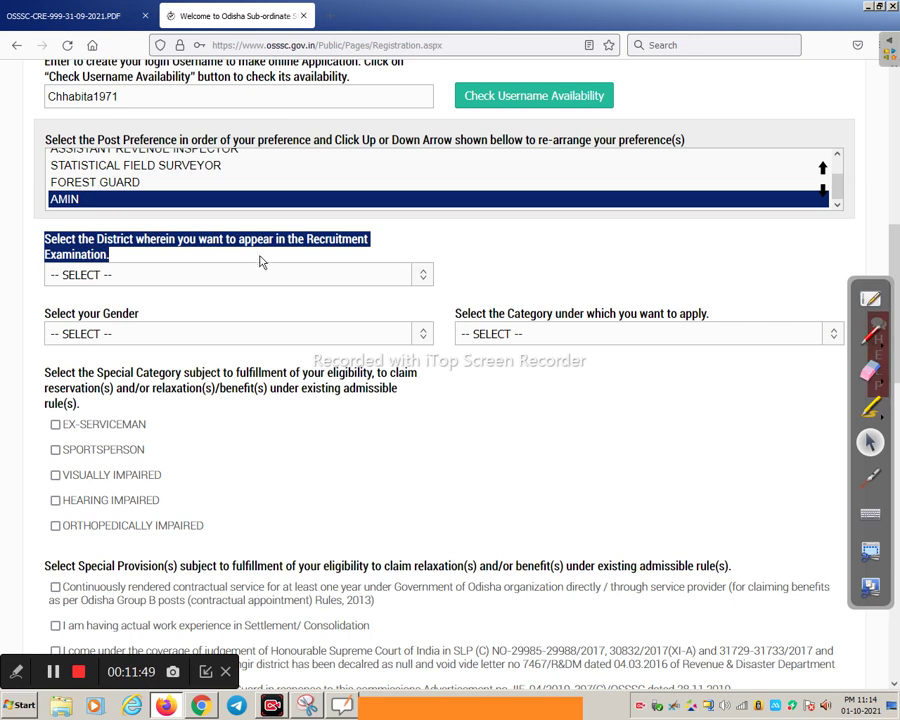
click(147, 281)
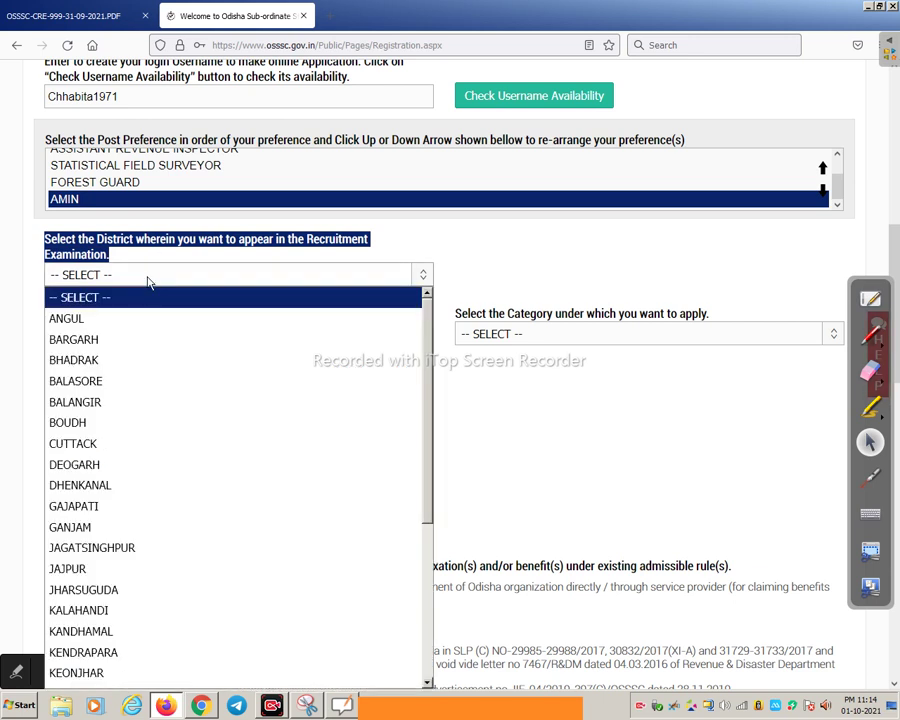
click(624, 272)
scroll(600, 272, down, 3)
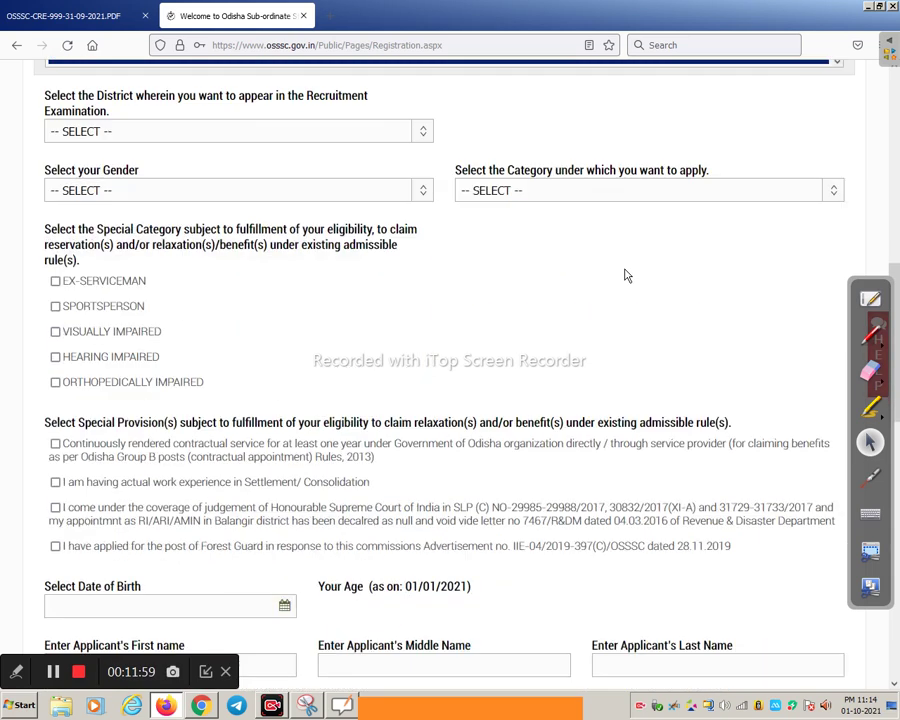
click(176, 131)
scroll(110, 462, down, 2)
scroll(110, 462, down, 2)
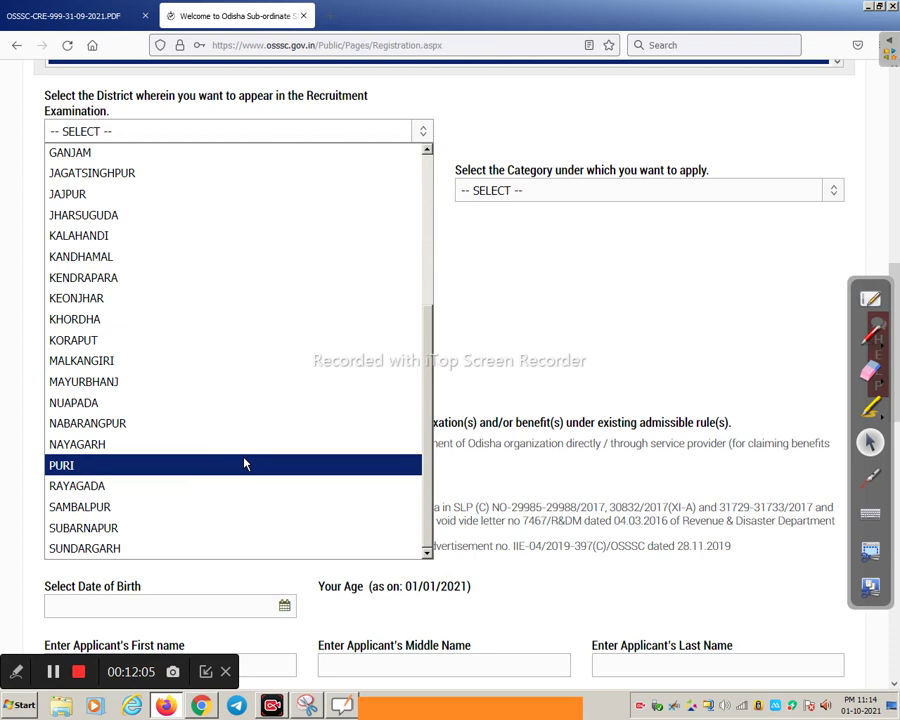
scroll(296, 375, up, 4)
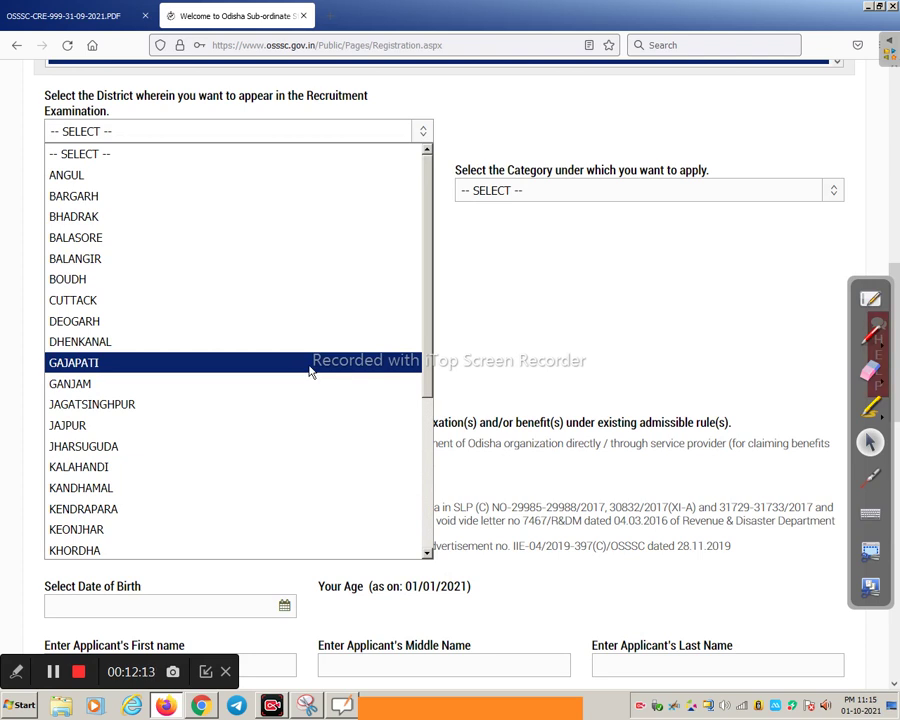
scroll(128, 445, down, 4)
click(96, 464)
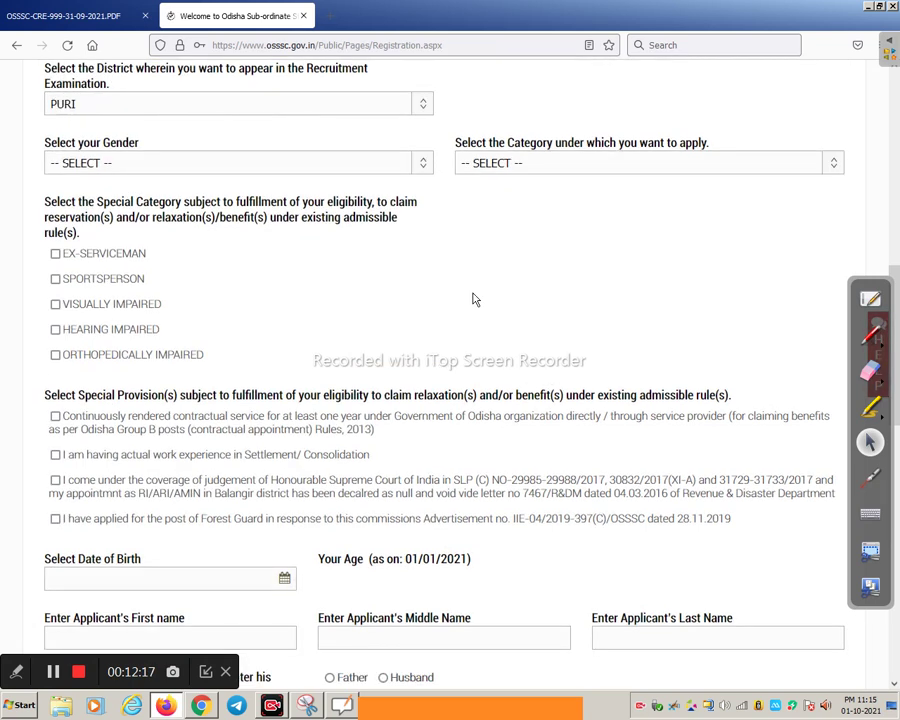
Set gender to MALE and category to SCHEDULED CASTE
scroll(250, 212, up, 1)
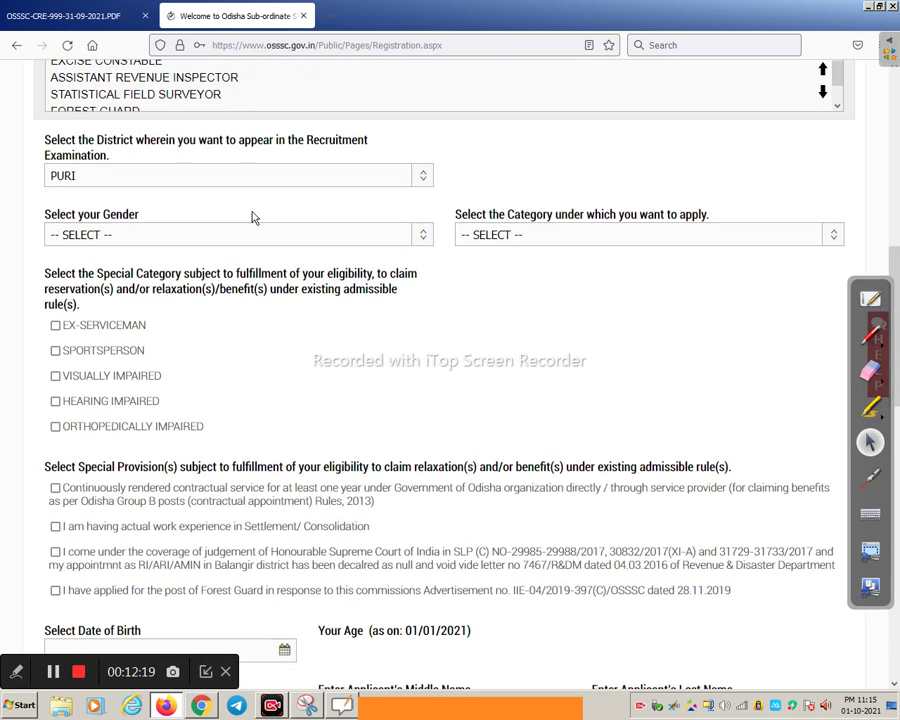
click(95, 238)
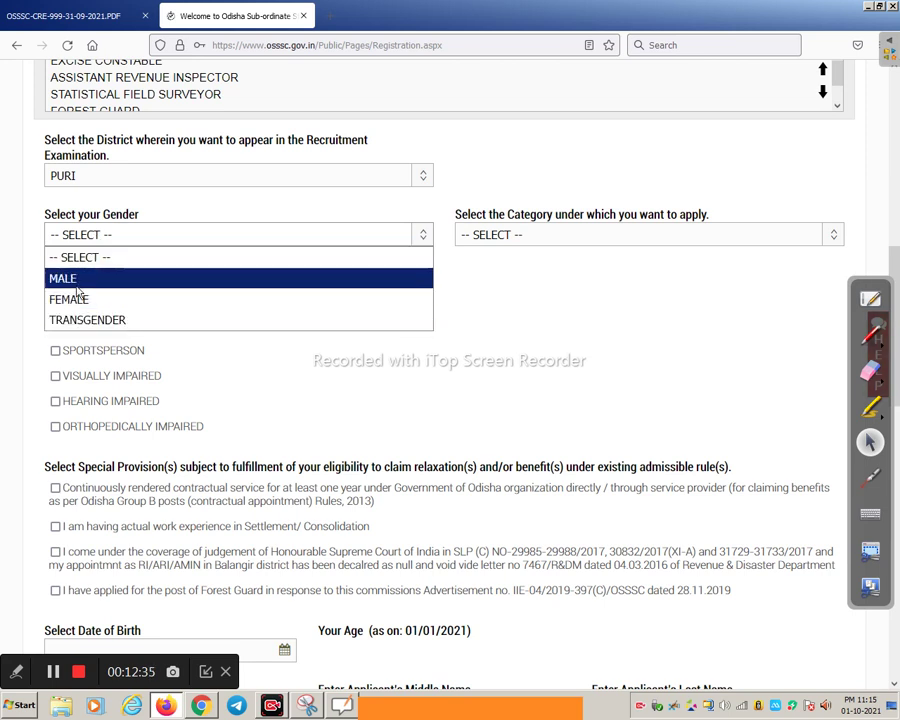
click(76, 284)
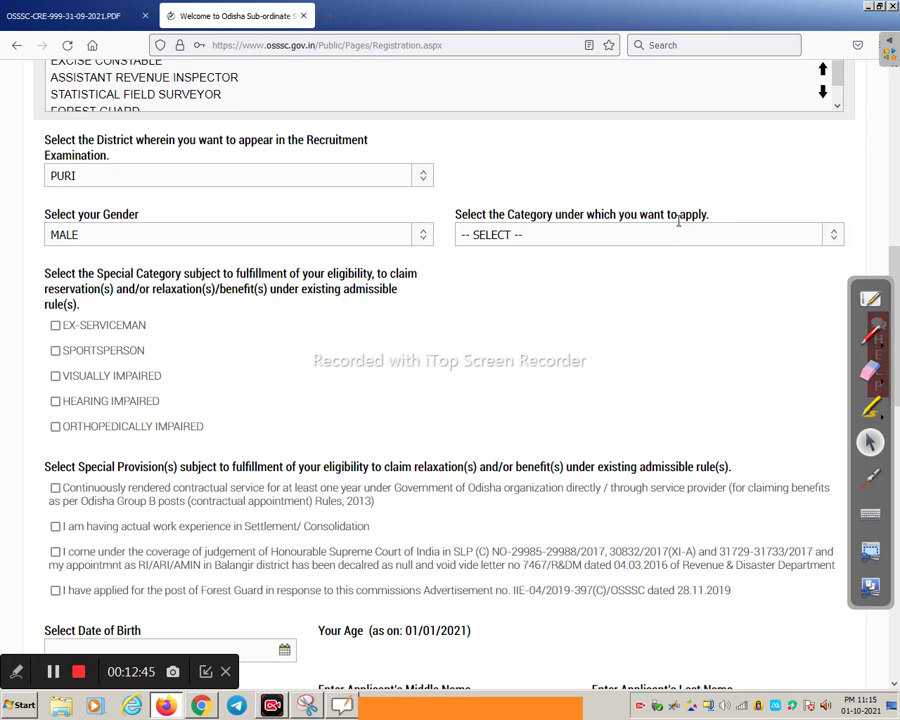
click(596, 246)
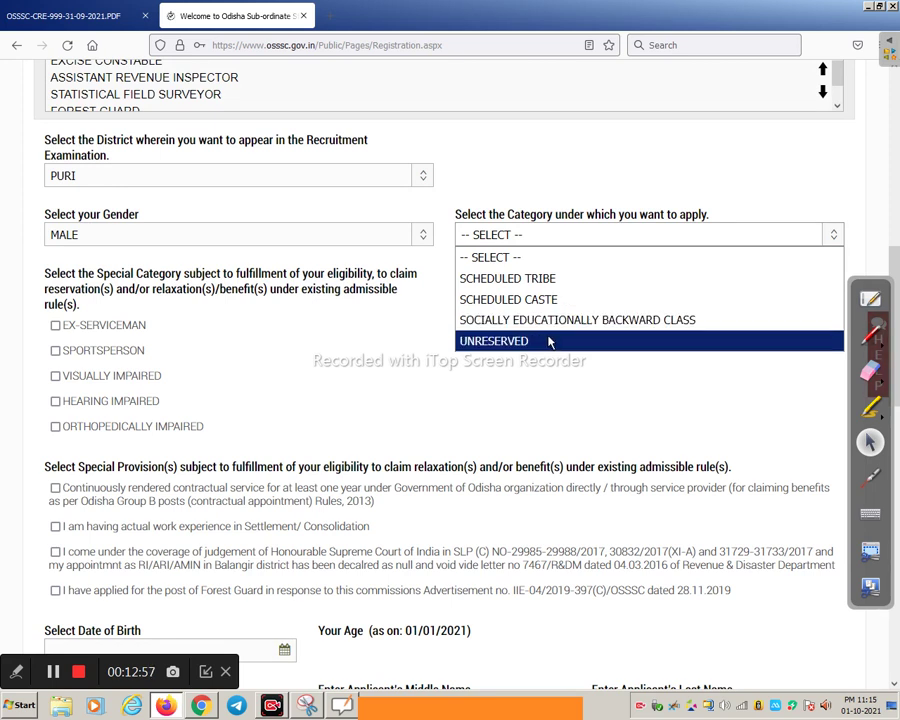
click(557, 300)
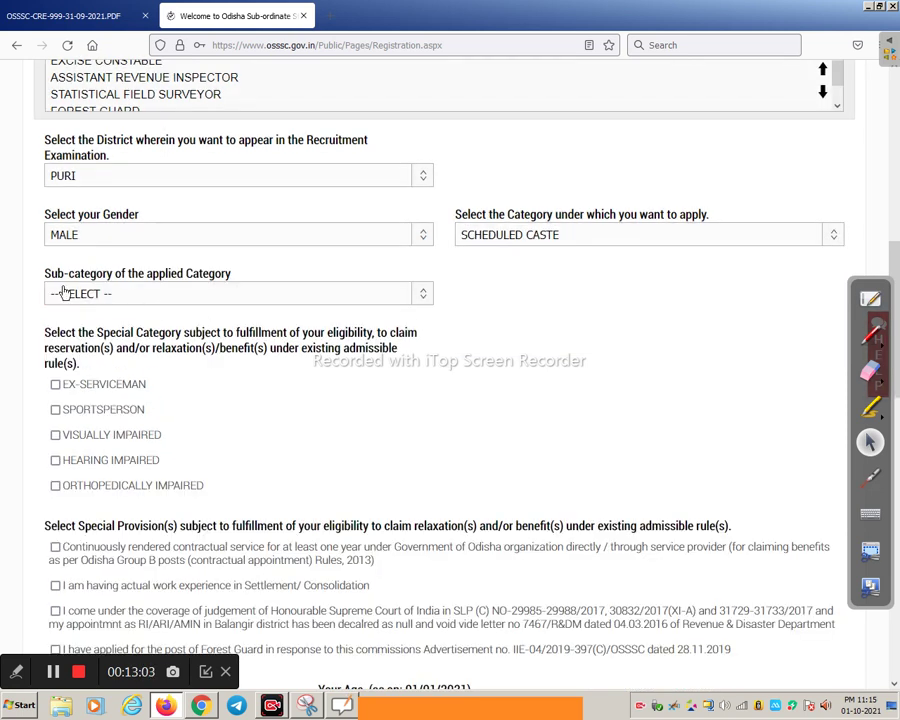
Keep the category as SCHEDULED CASTE and choose DHOBI as the sub-category
click(172, 292)
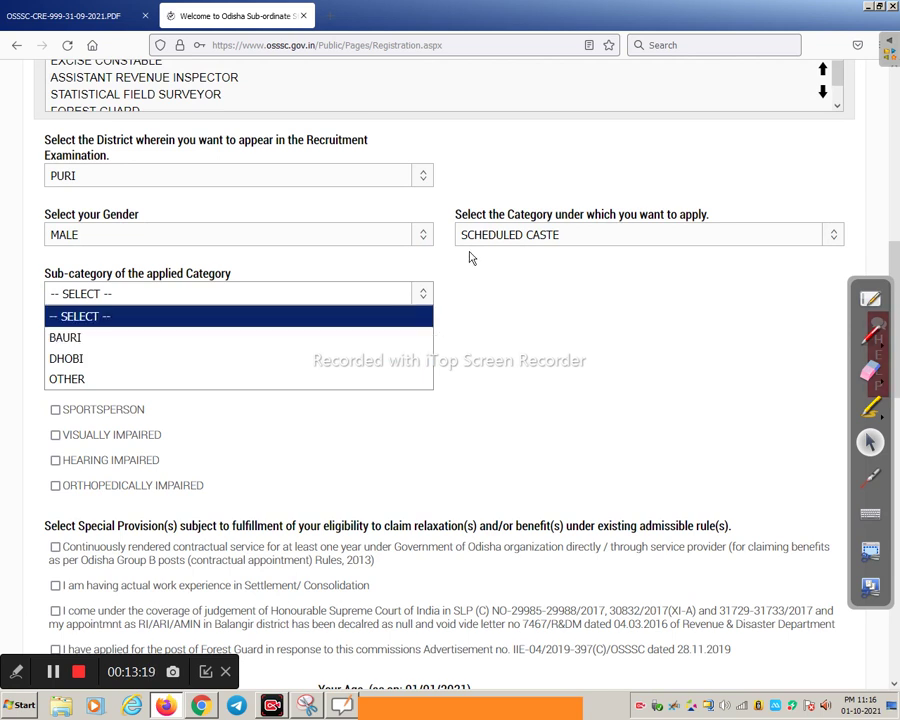
click(528, 240)
click(519, 341)
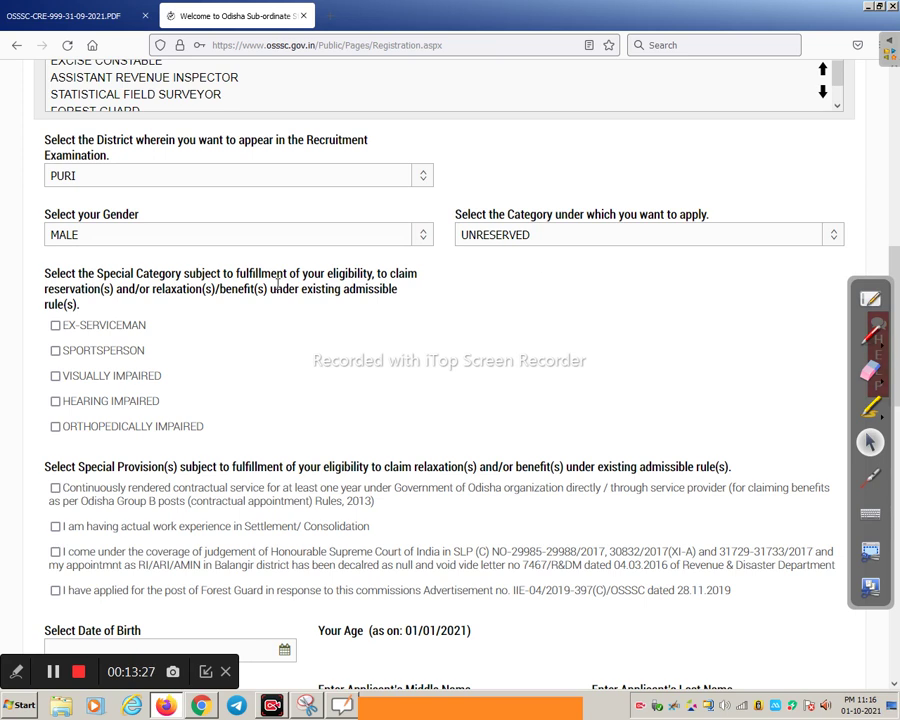
click(520, 243)
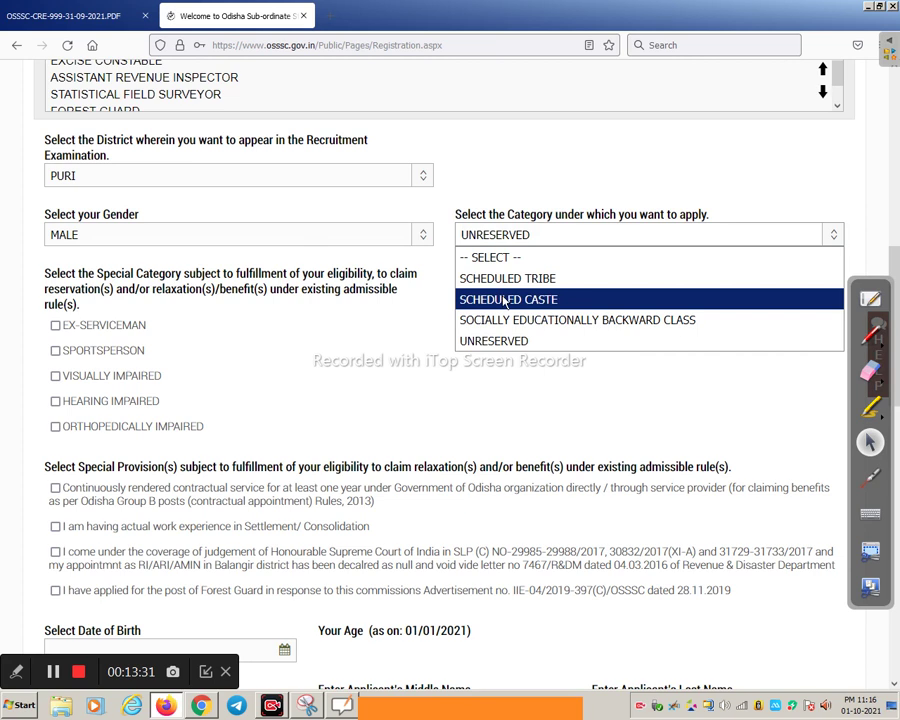
click(504, 300)
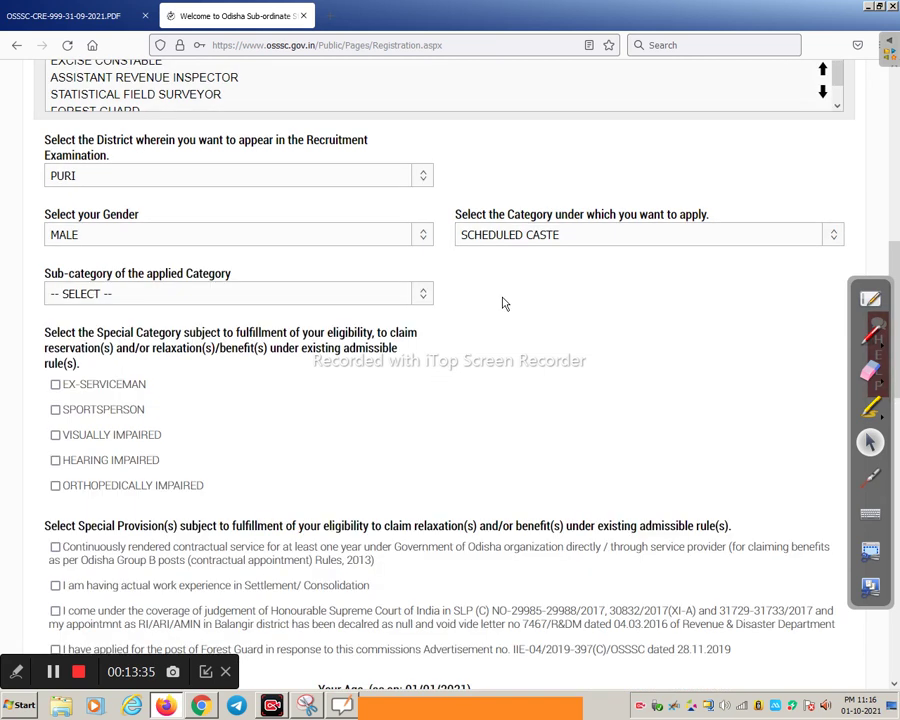
click(340, 293)
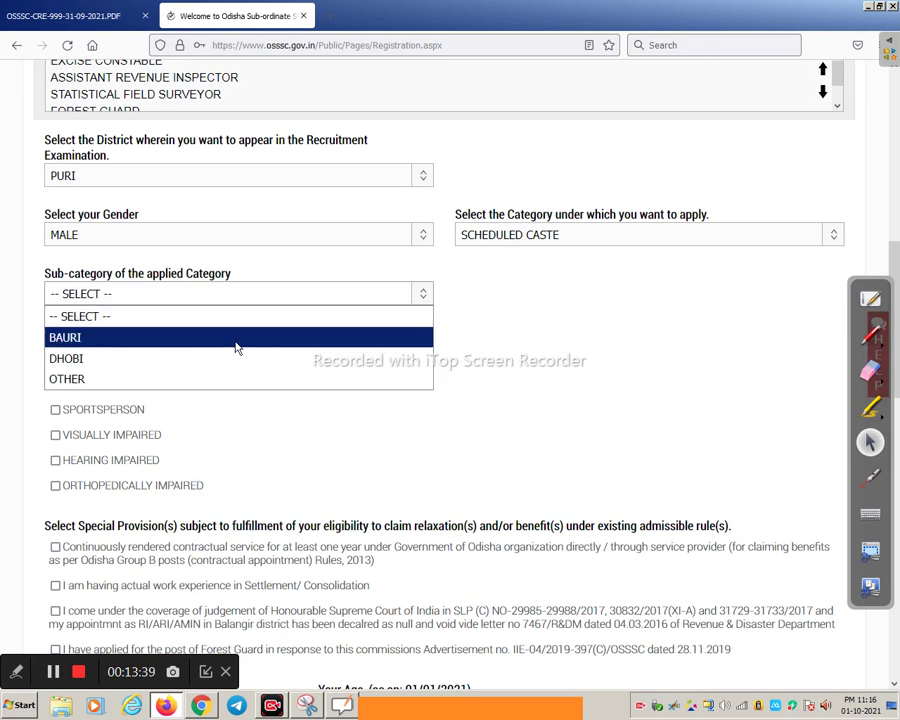
click(181, 358)
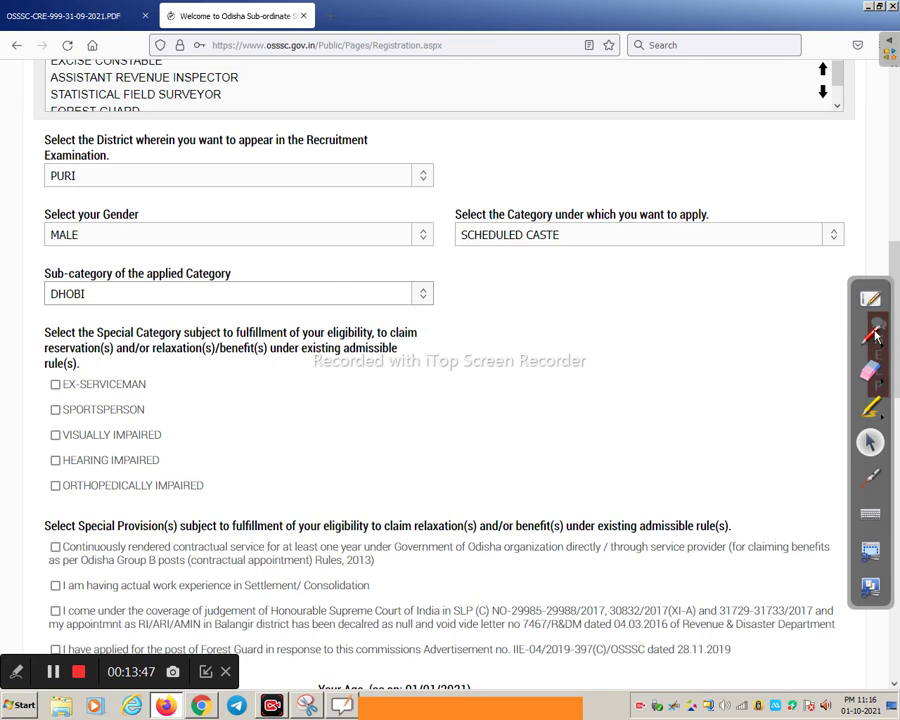
click(870, 336)
mouse_move(523, 339)
mouse_down()
mouse_move(524, 350)
mouse_move(570, 378)
mouse_up()
click(533, 345)
mouse_move(517, 413)
mouse_down()
mouse_move(545, 393)
mouse_move(540, 426)
mouse_up()
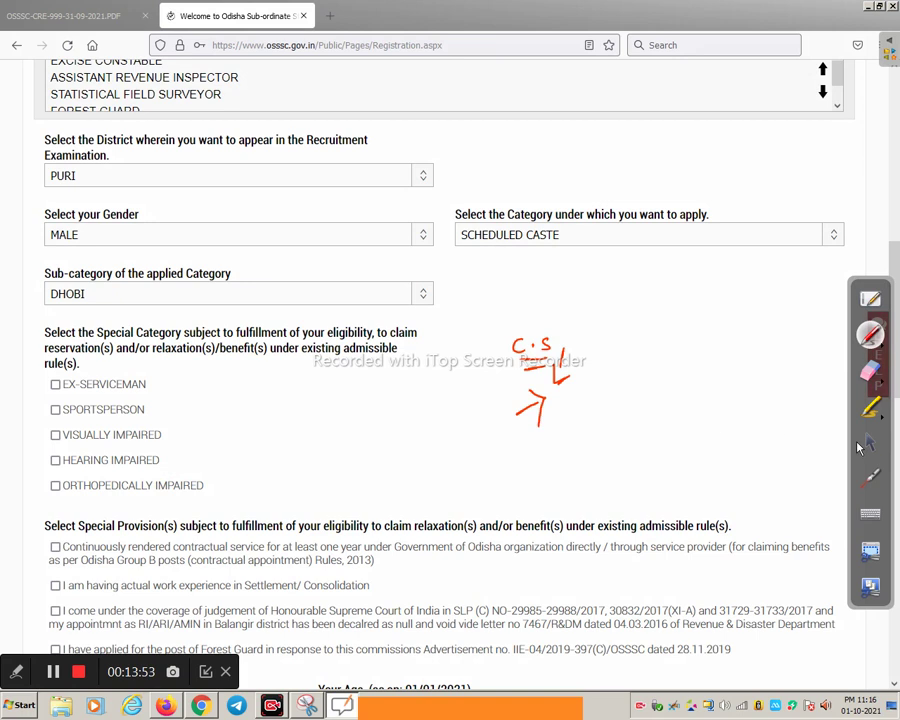
click(870, 442)
scroll(107, 306, down, 3)
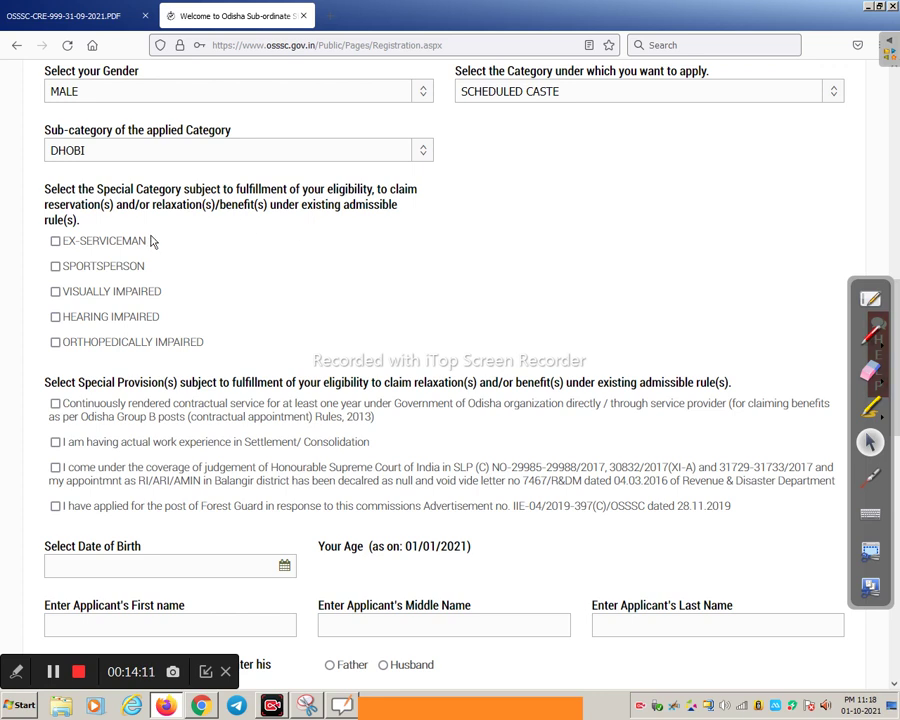
mouse_move(104, 236)
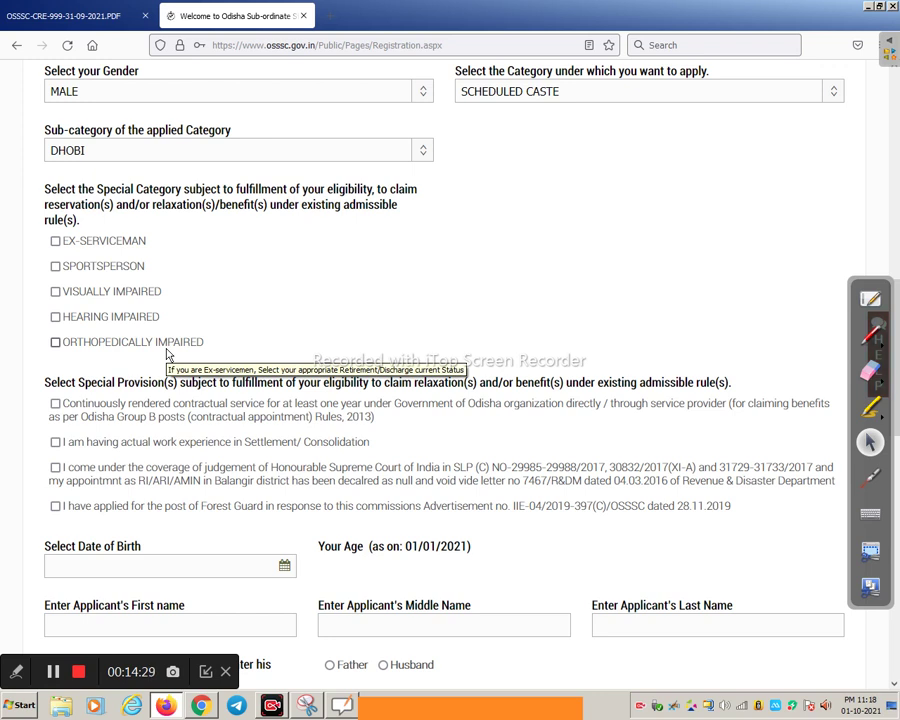
scroll(156, 344, down, 3)
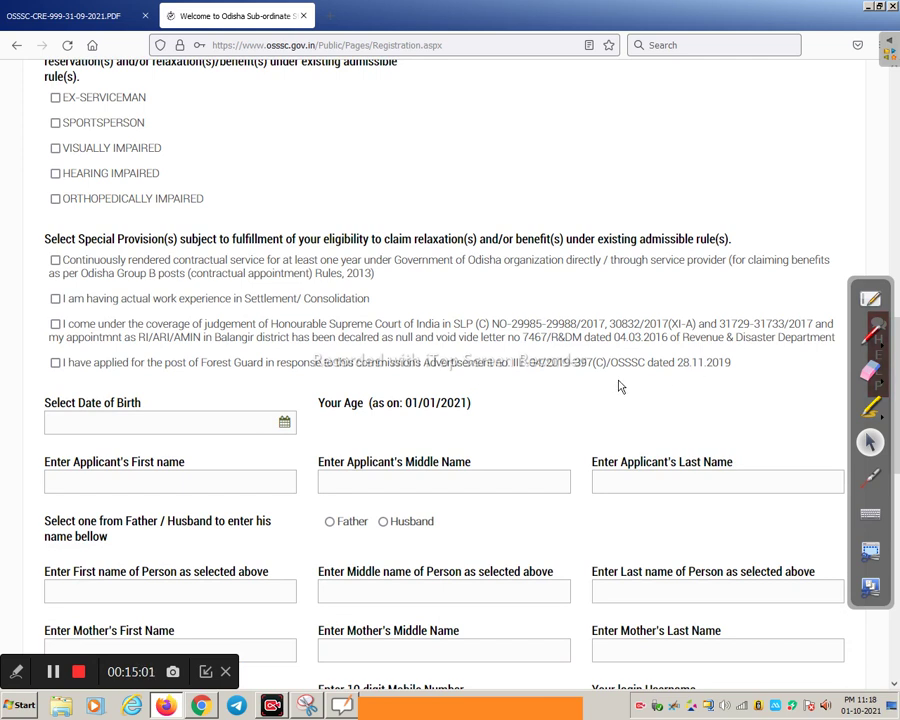
click(874, 336)
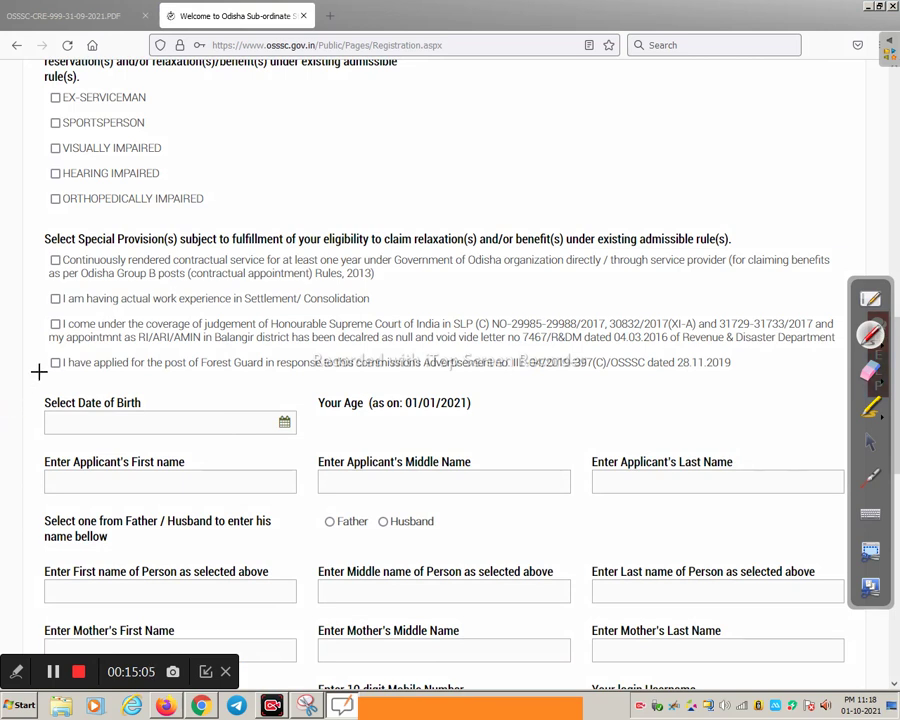
drag(44, 376, 66, 366)
drag(686, 375, 745, 371)
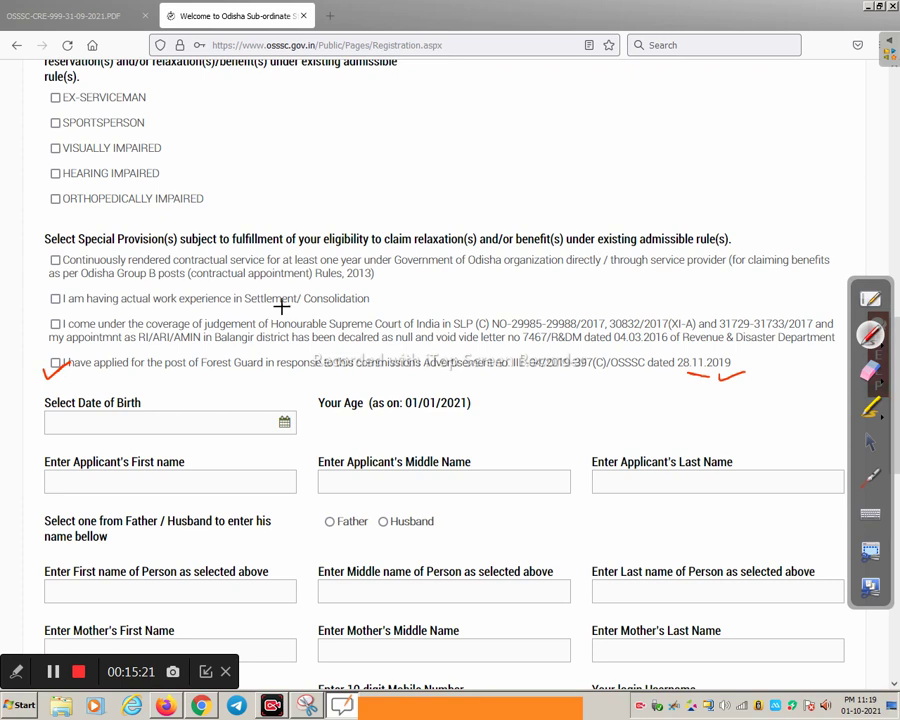
drag(607, 388, 633, 375)
drag(472, 377, 511, 370)
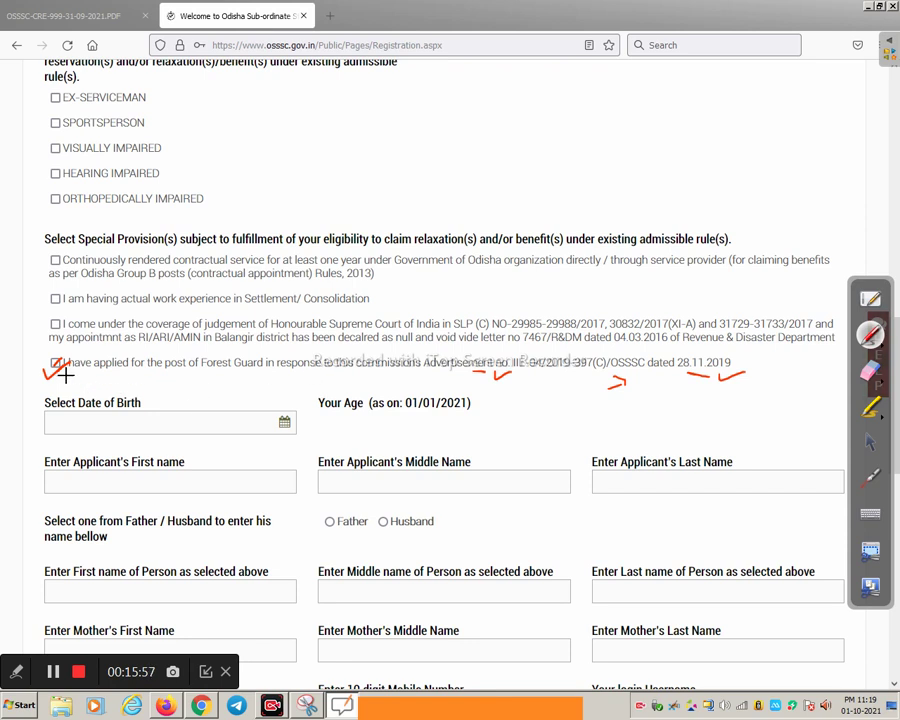
drag(44, 370, 46, 366)
click(870, 445)
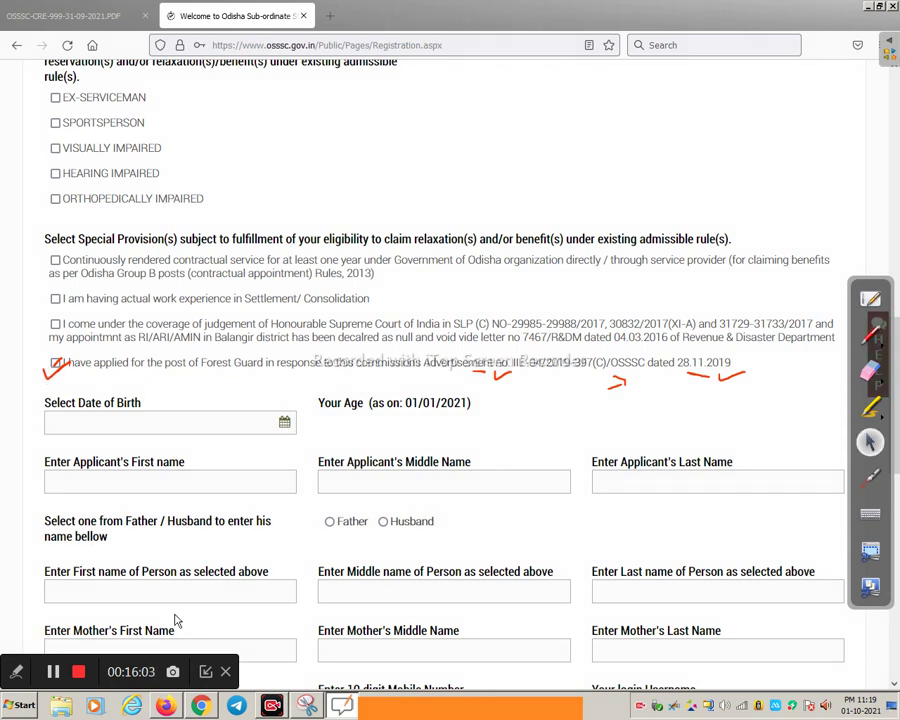
click(53, 675)
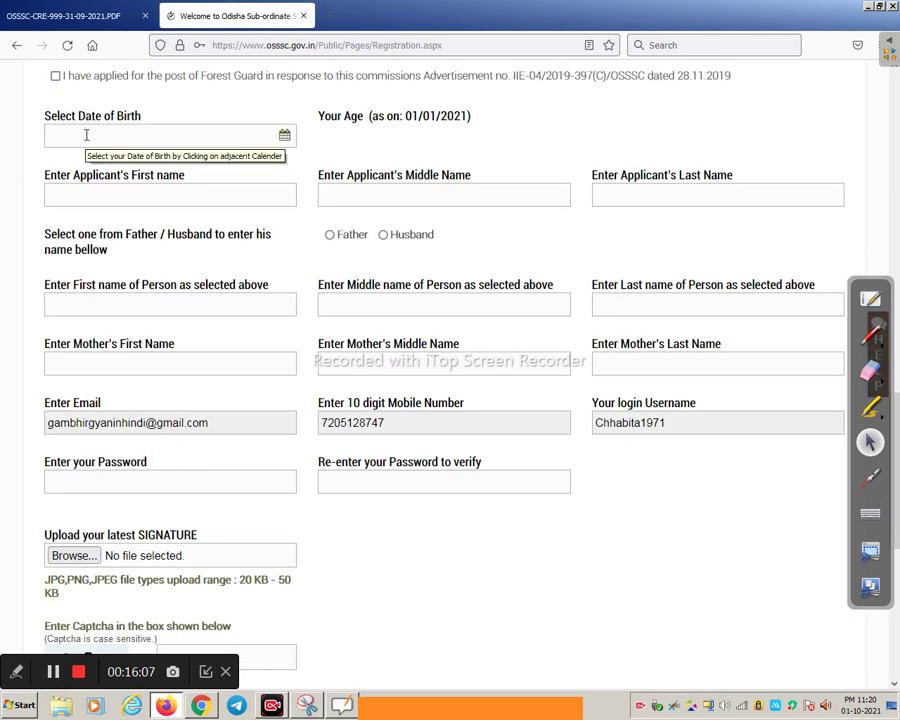
click(284, 135)
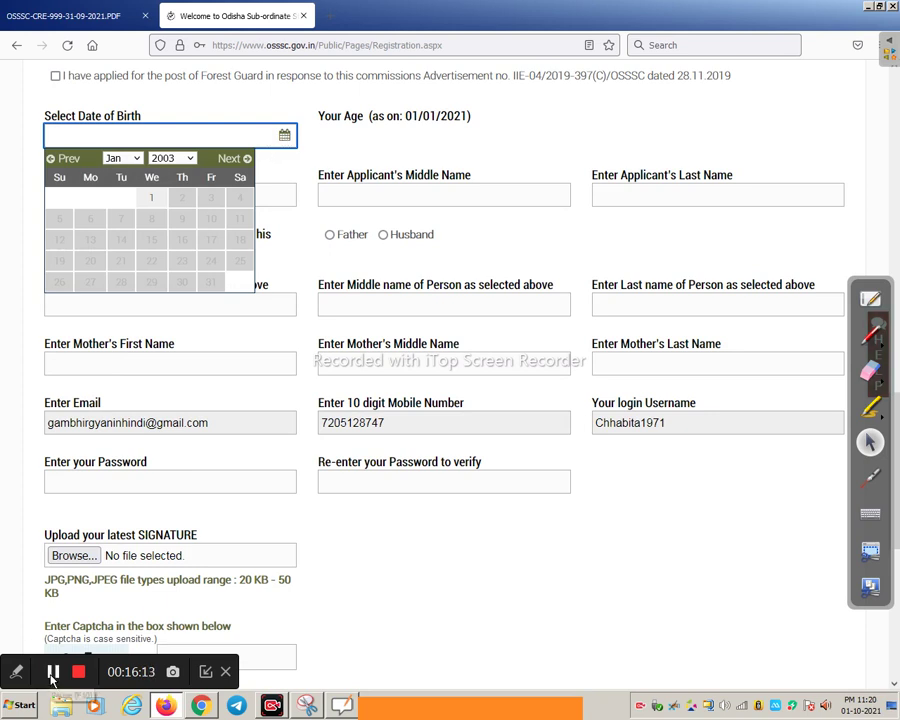
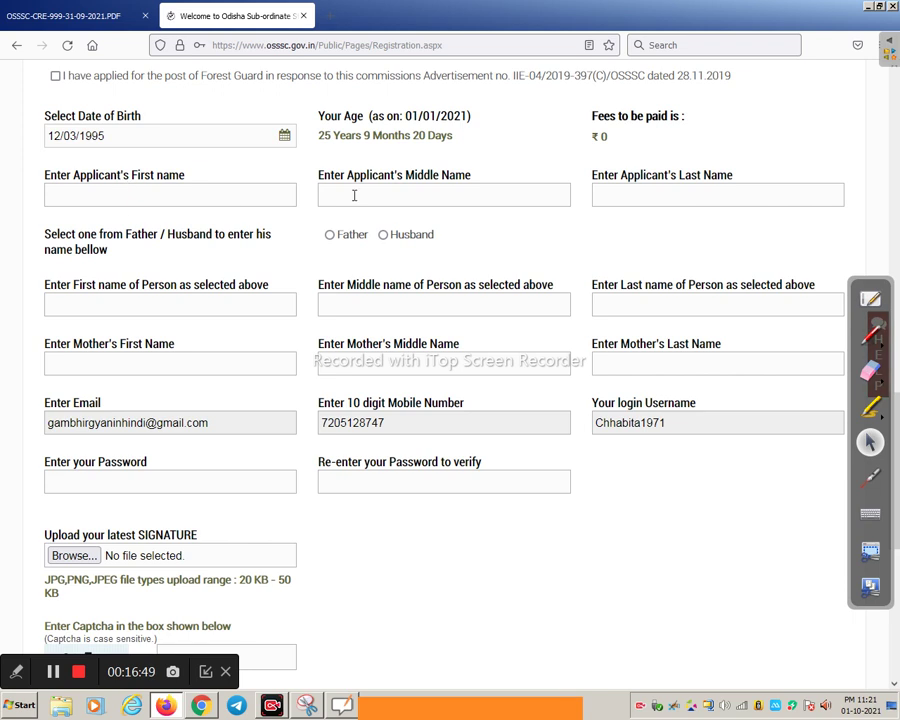
click(870, 335)
mouse_move(399, 519)
mouse_down()
mouse_move(409, 532)
mouse_move(440, 530)
mouse_up()
drag(467, 518, 460, 531)
drag(128, 190, 152, 189)
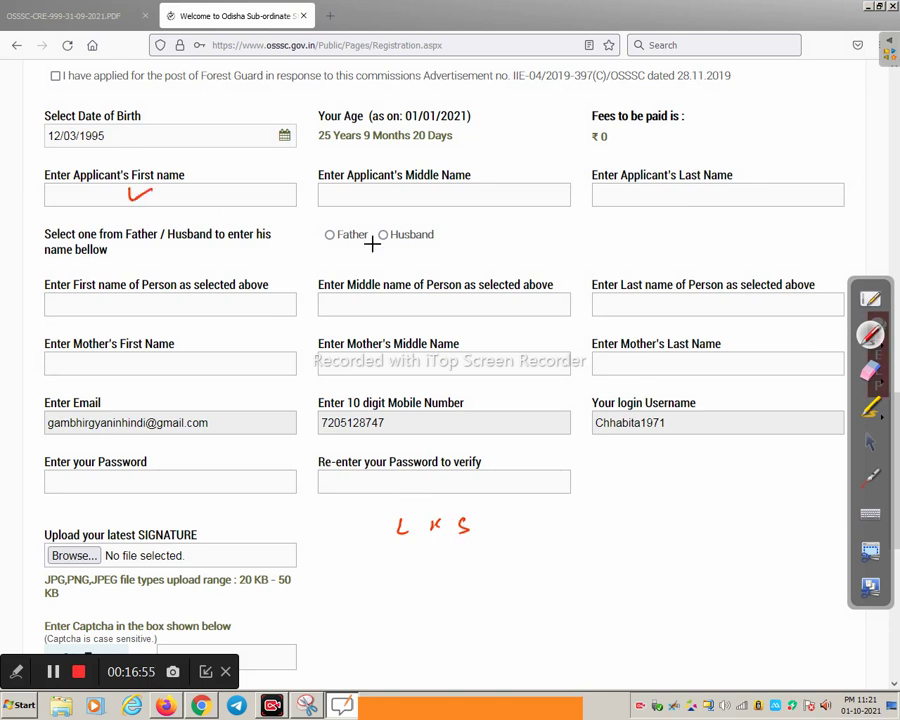
drag(399, 194, 427, 188)
drag(641, 197, 670, 190)
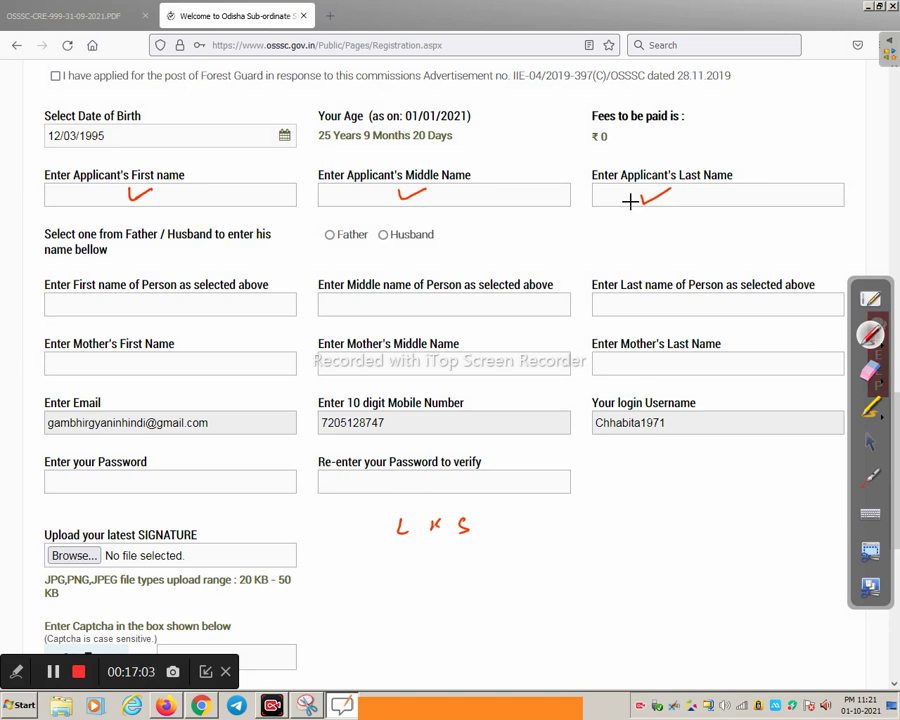
mouse_move(86, 221)
mouse_down()
mouse_move(104, 214)
mouse_move(100, 221)
mouse_up()
mouse_move(361, 212)
mouse_down()
mouse_move(385, 208)
mouse_move(377, 214)
mouse_up()
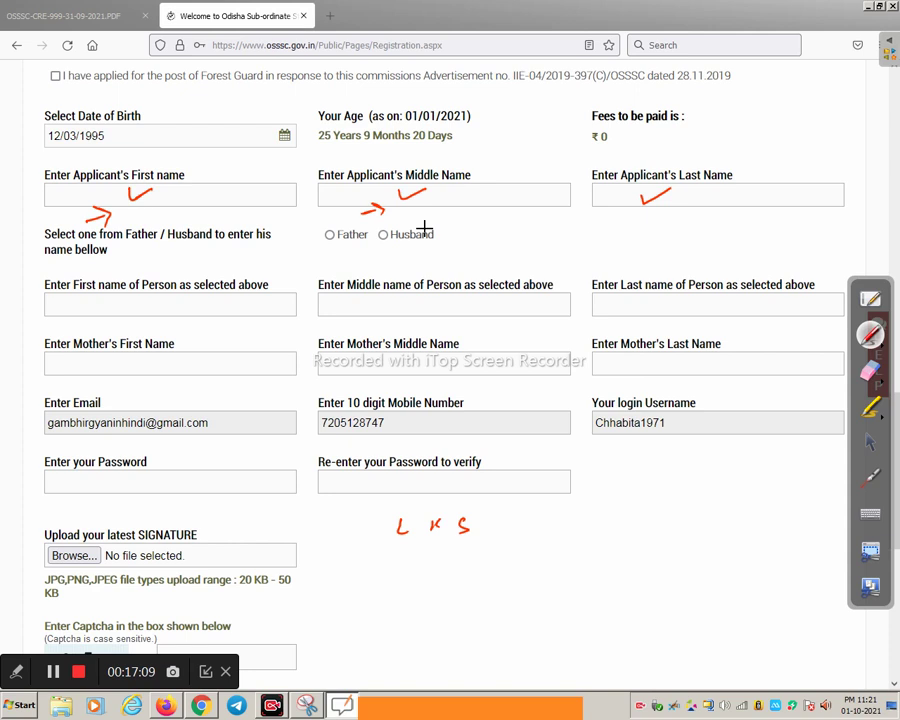
drag(618, 209, 626, 219)
drag(170, 194, 194, 191)
mouse_move(157, 218)
mouse_down()
mouse_move(168, 212)
mouse_move(173, 220)
mouse_up()
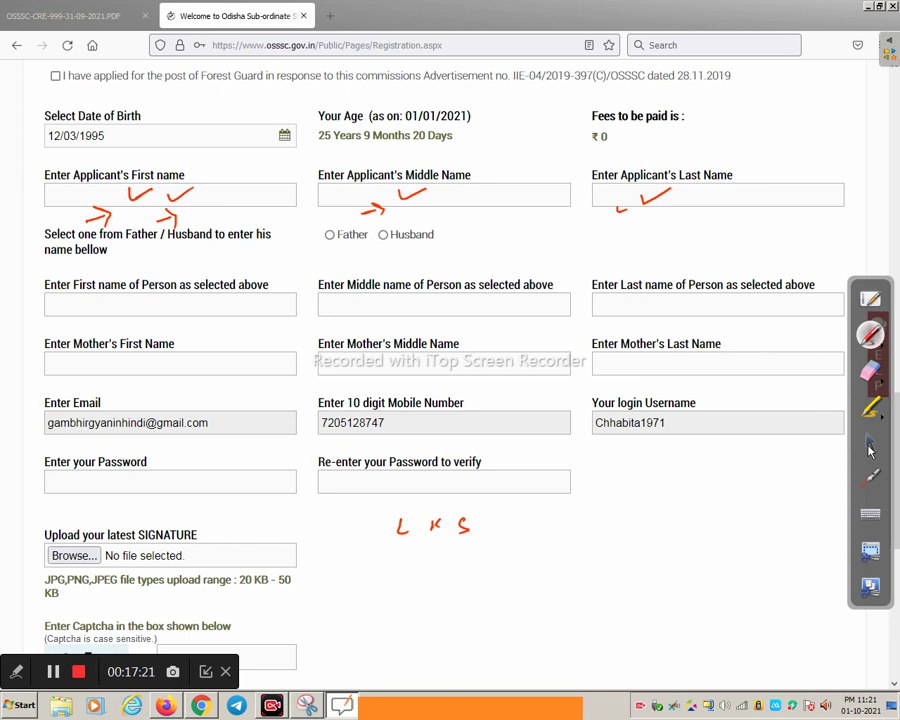
click(869, 446)
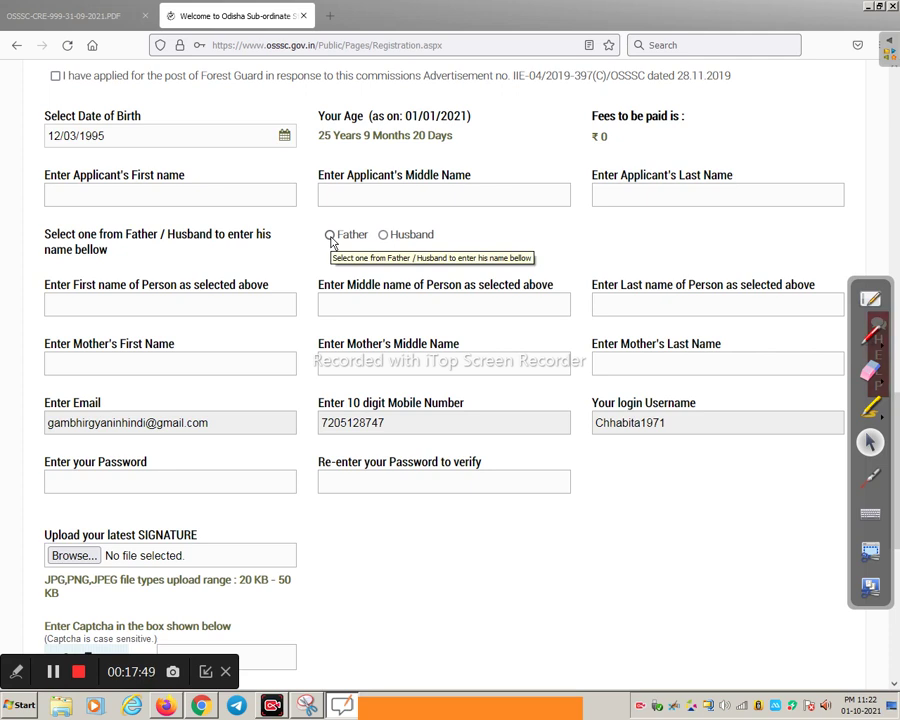
Select the Father option in the Father/Husband choice
click(331, 237)
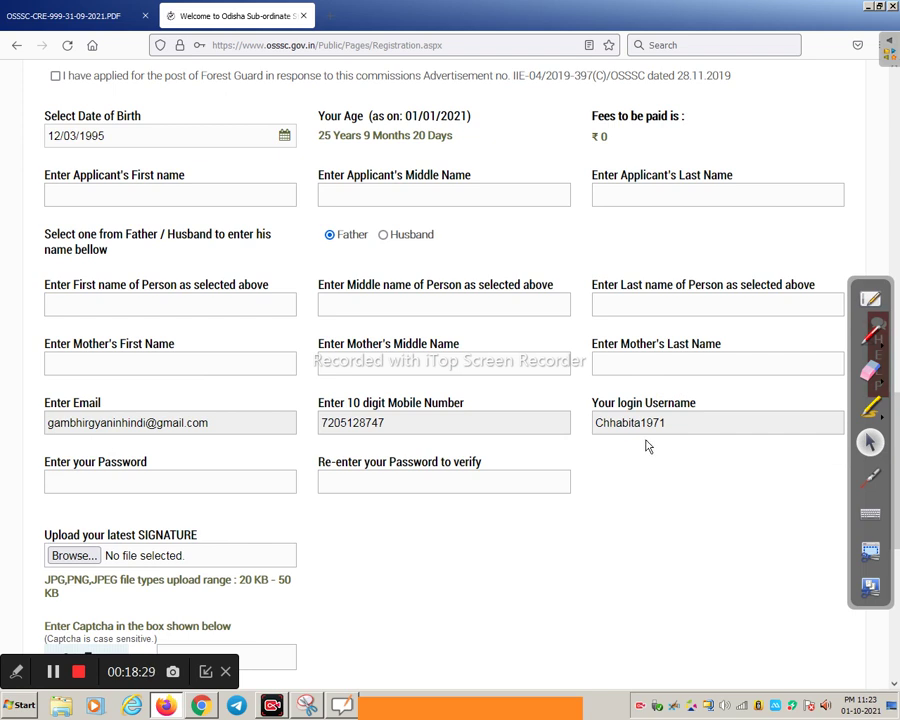
scroll(647, 446, down, 4)
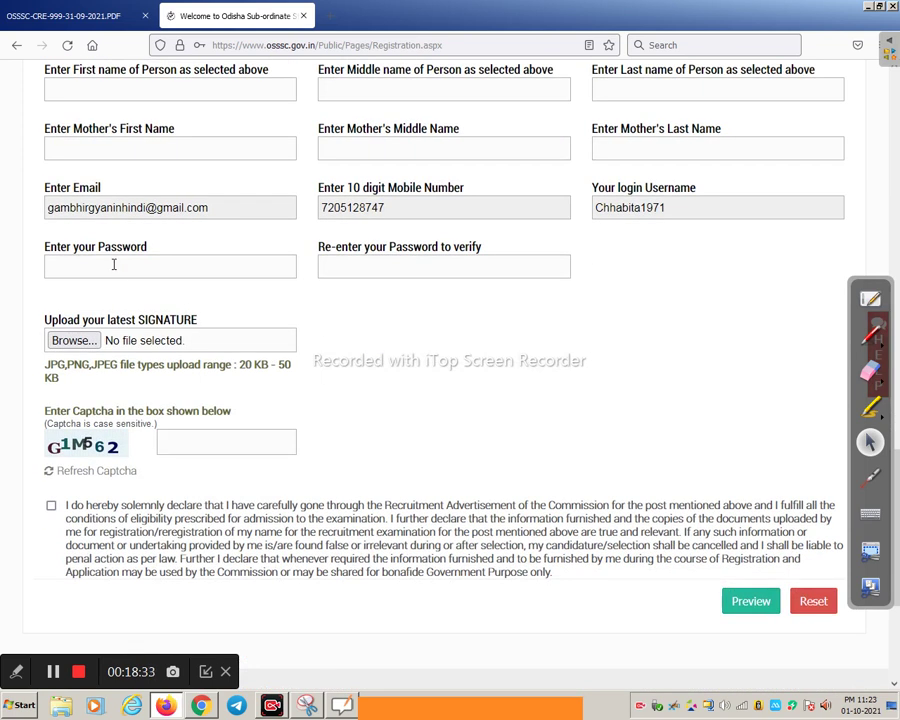
mouse_move(114, 263)
click(103, 268)
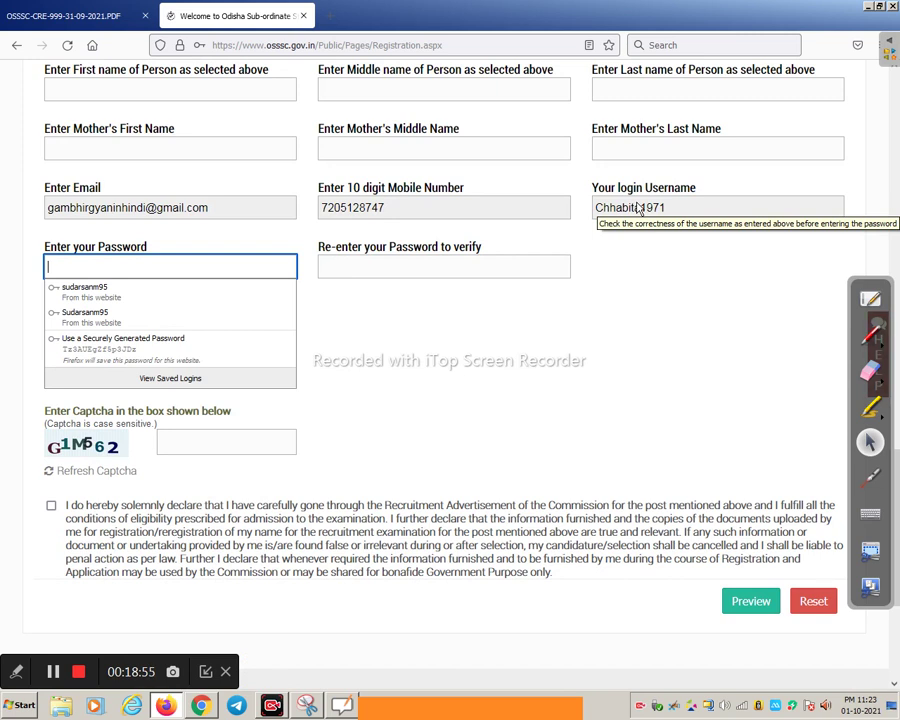
click(351, 302)
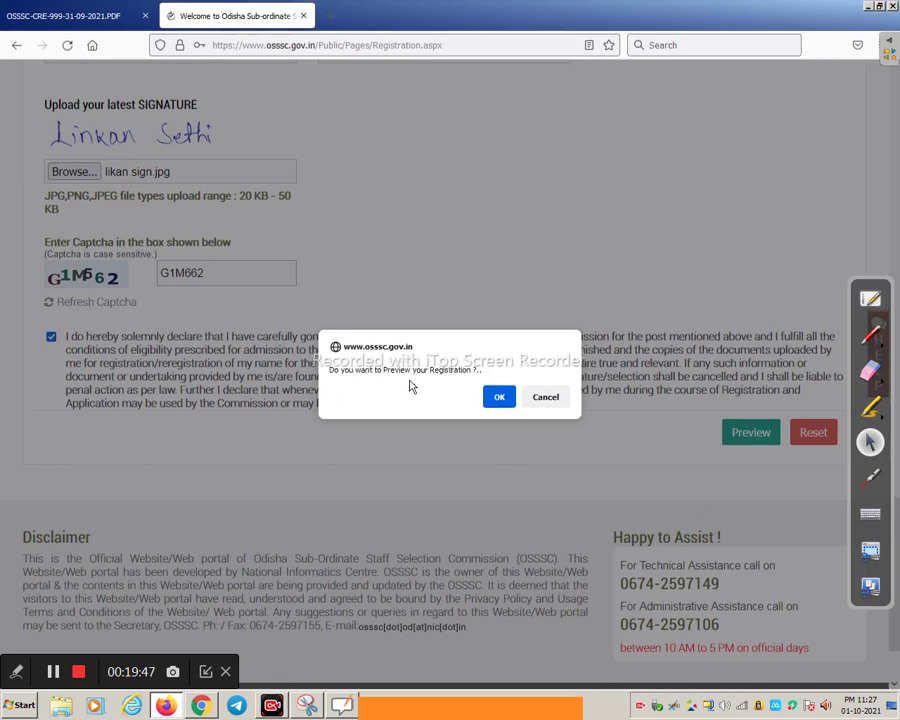
Confirm the prompt to open the registration preview
click(499, 397)
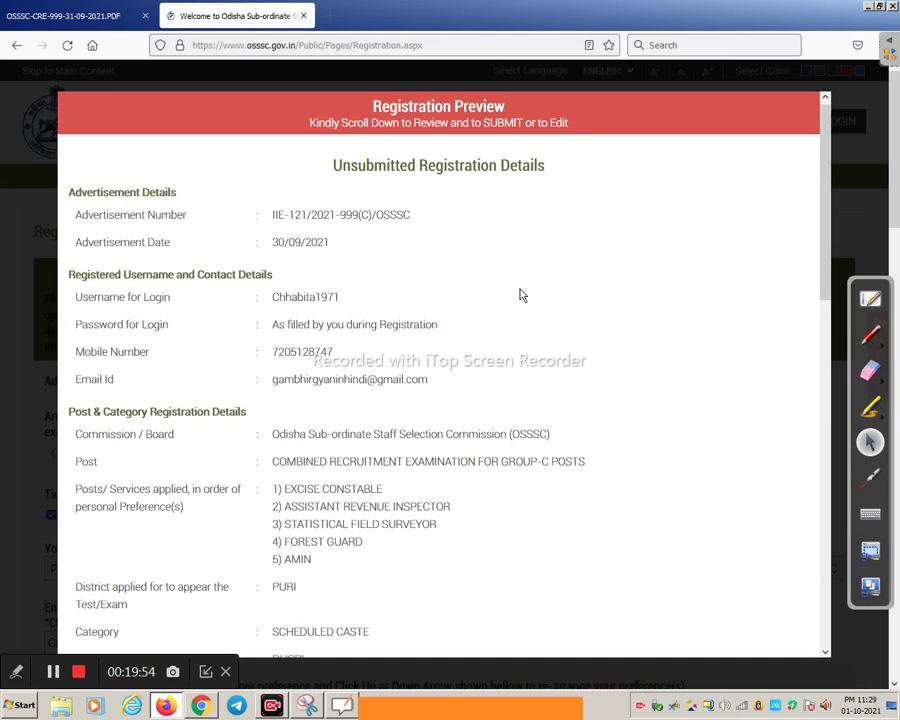
Review the preview down to the Rs.0 fees table and submit the registration
scroll(519, 292, down, 5)
scroll(521, 296, down, 10)
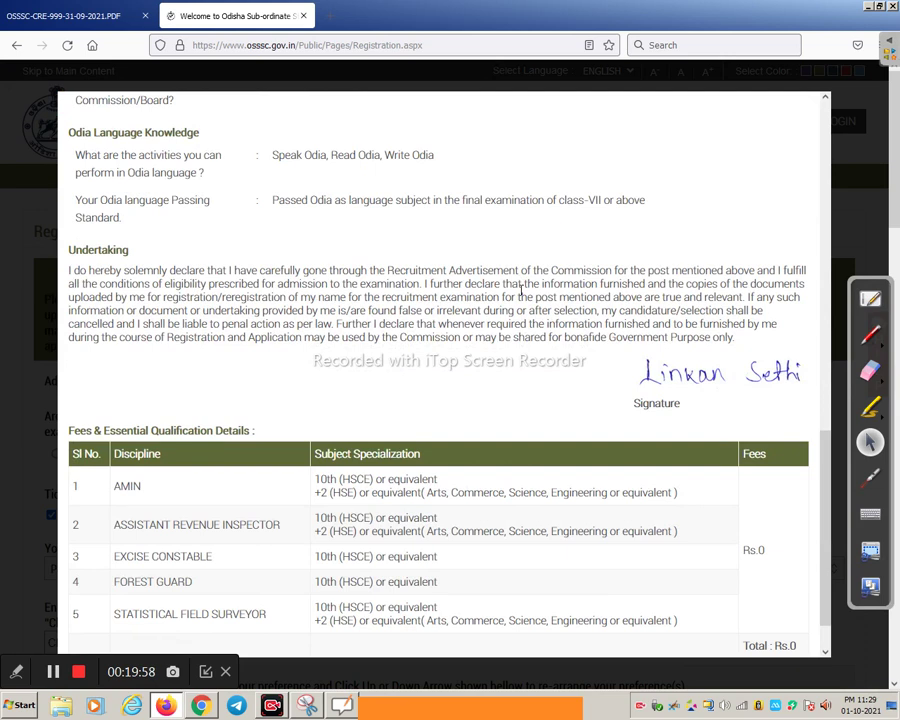
scroll(519, 290, down, 2)
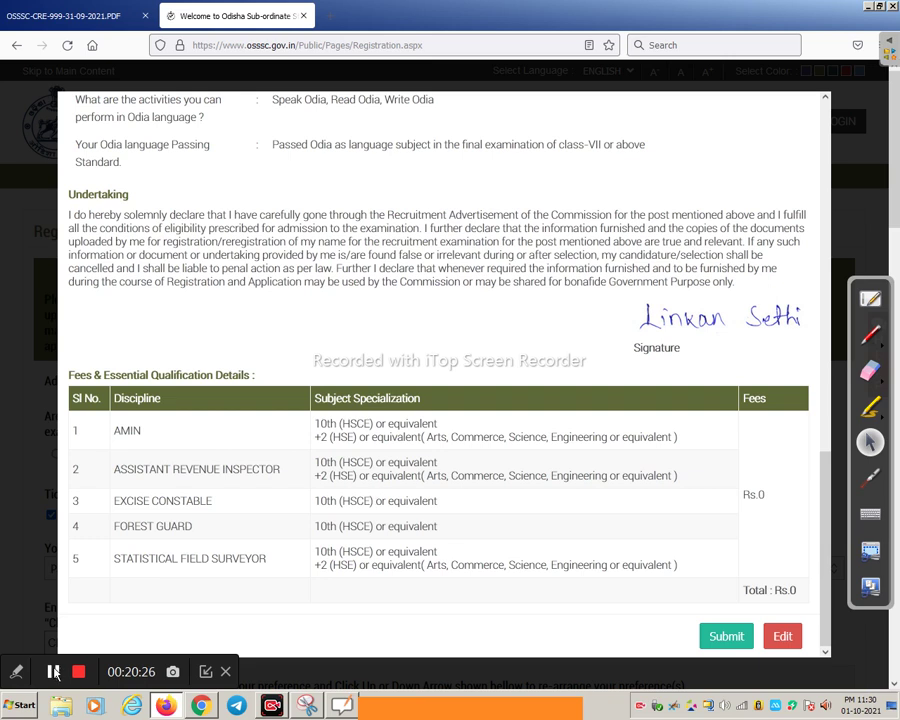
click(712, 638)
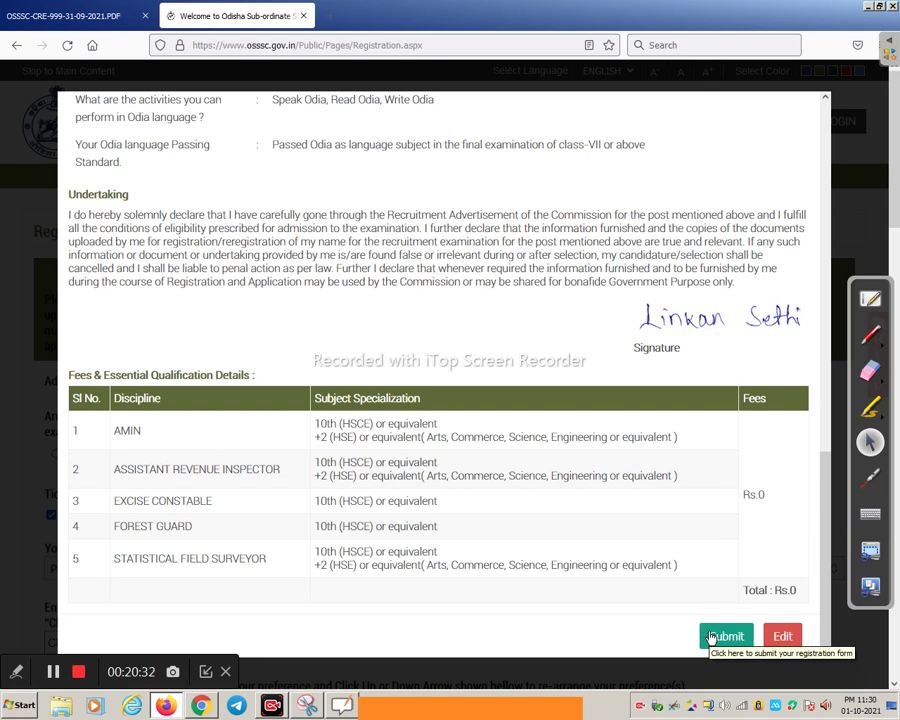
click(784, 645)
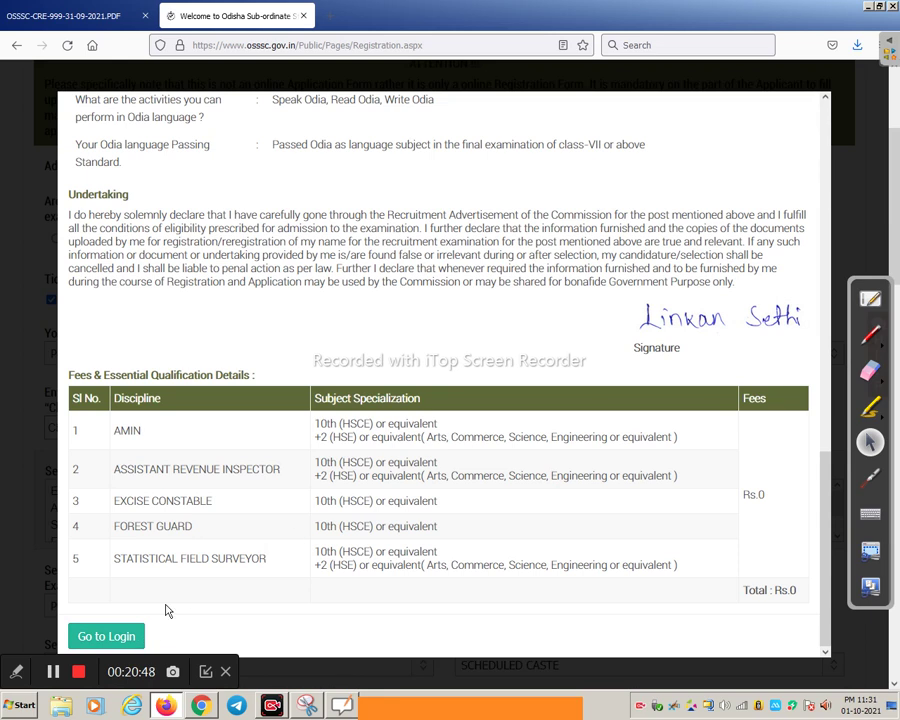
Go to Login after registration and sign in to reach the IRMS applicant dashboard
click(133, 638)
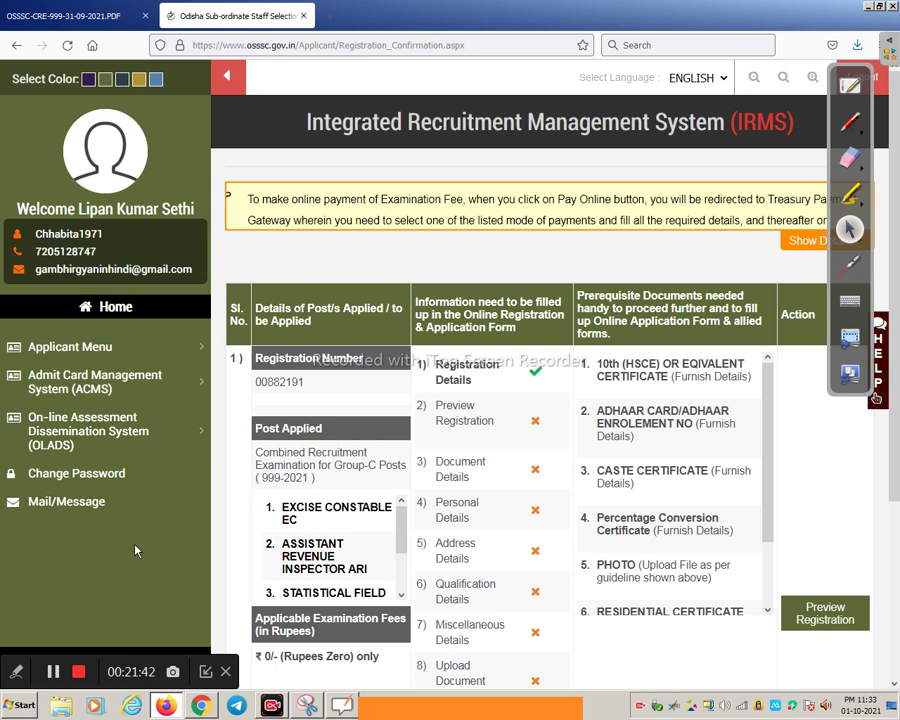
Look over the dashboard's registration number and steps, then choose Preview Registration
scroll(405, 333, down, 1)
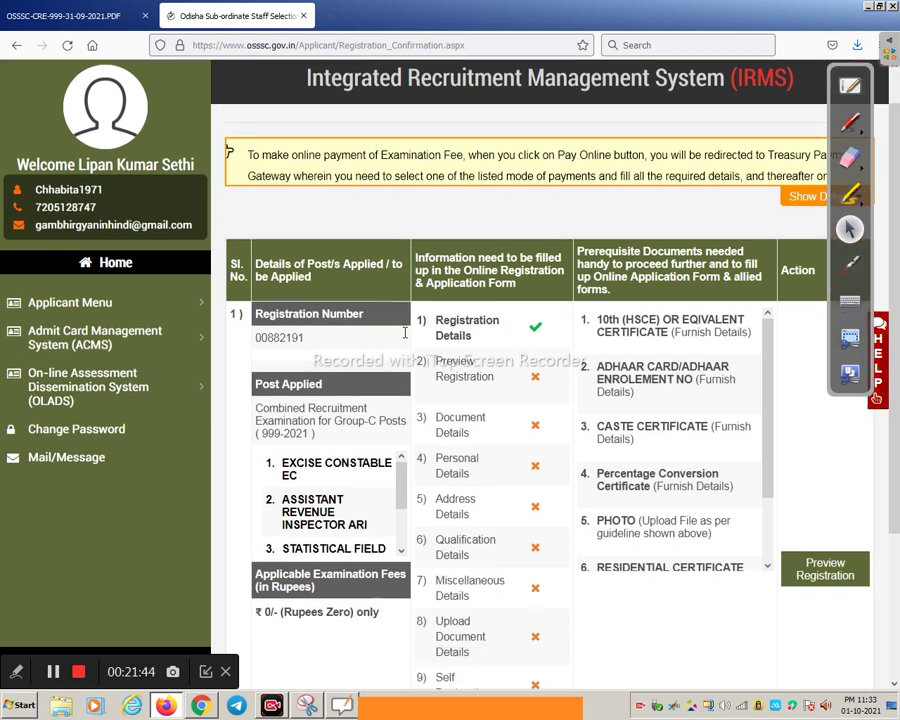
scroll(405, 333, down, 2)
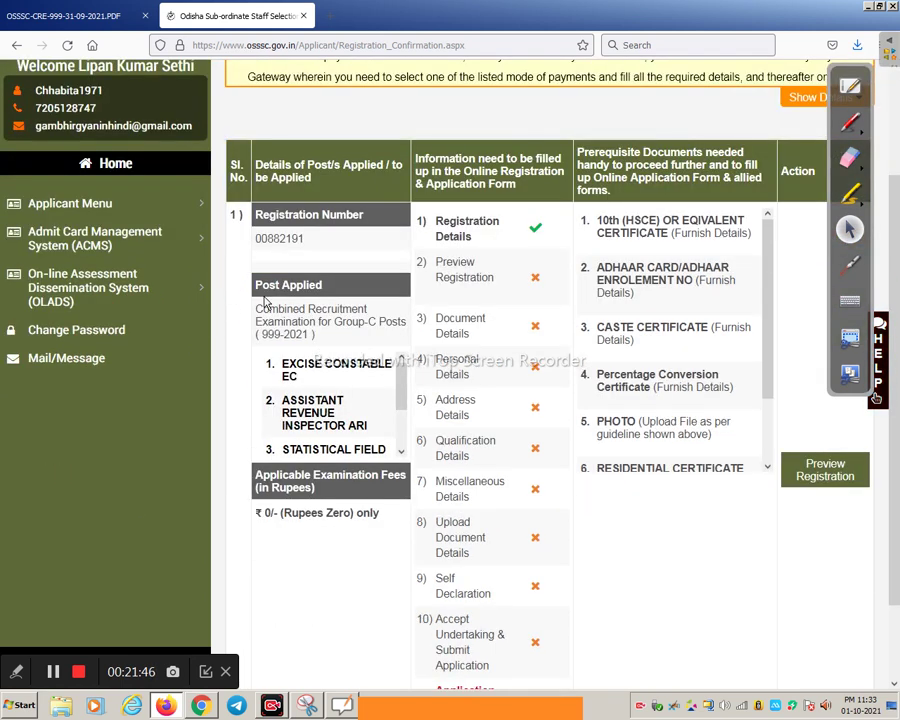
drag(405, 398, 397, 380)
drag(255, 240, 307, 243)
click(335, 243)
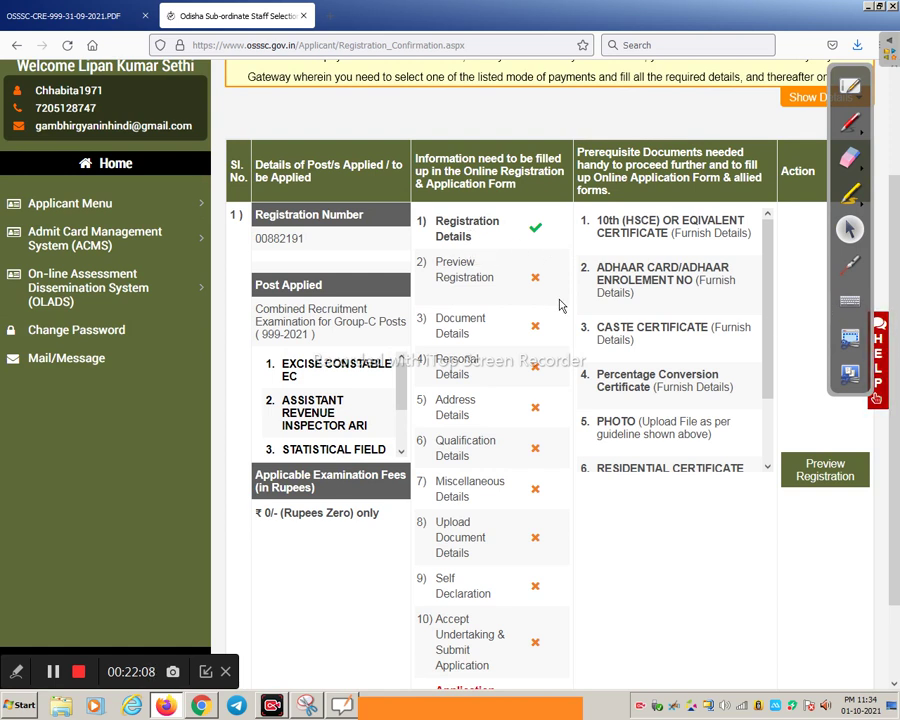
scroll(550, 356, down, 2)
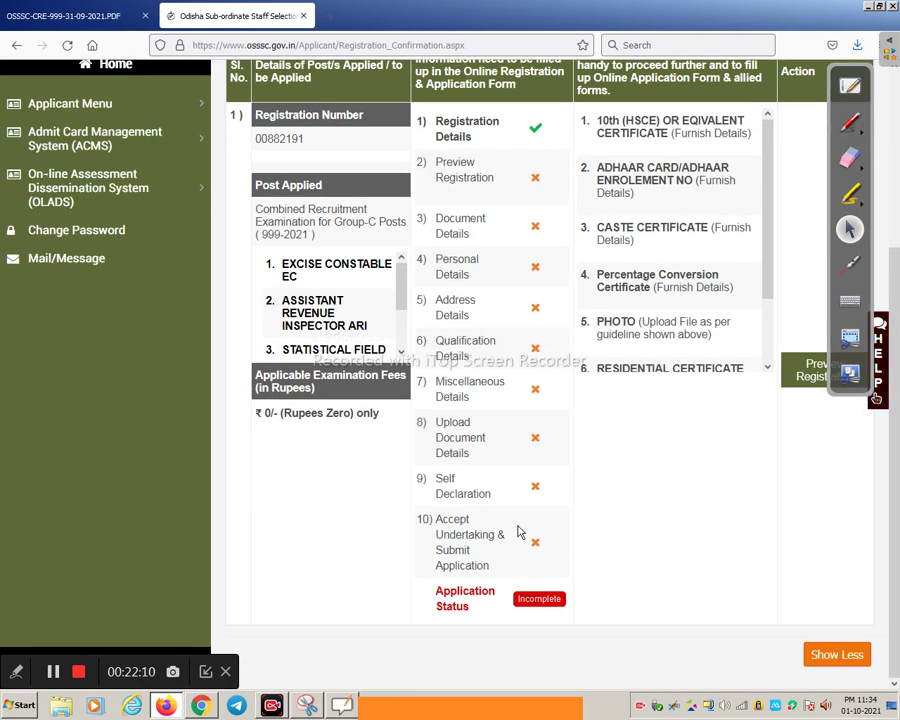
scroll(508, 410, up, 4)
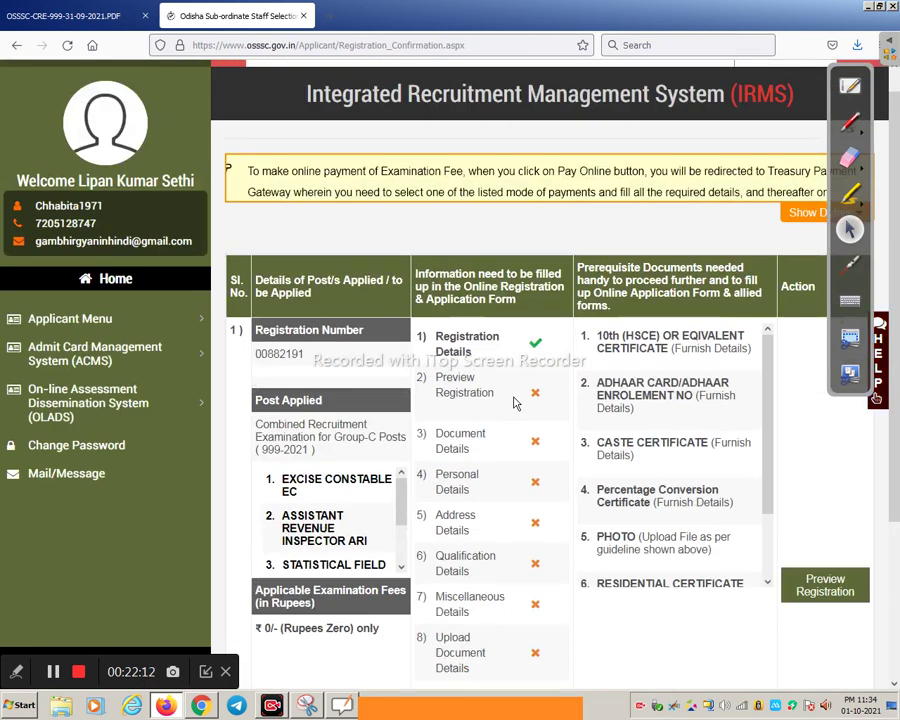
scroll(800, 511, down, 2)
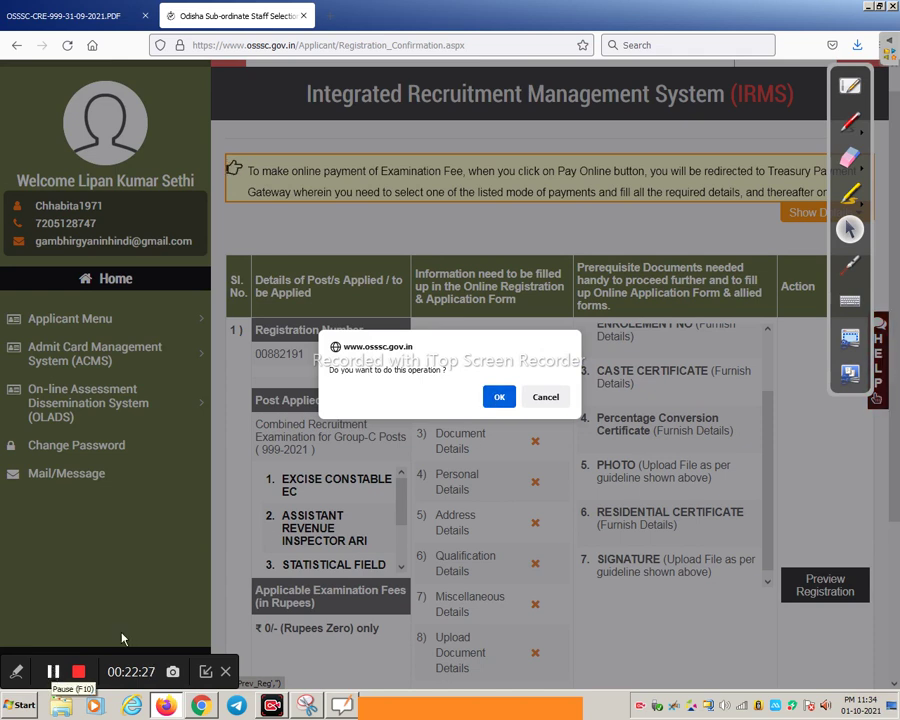
Accept the preview prompt, review the Registration Preview, and confirm final submission
key(Return)
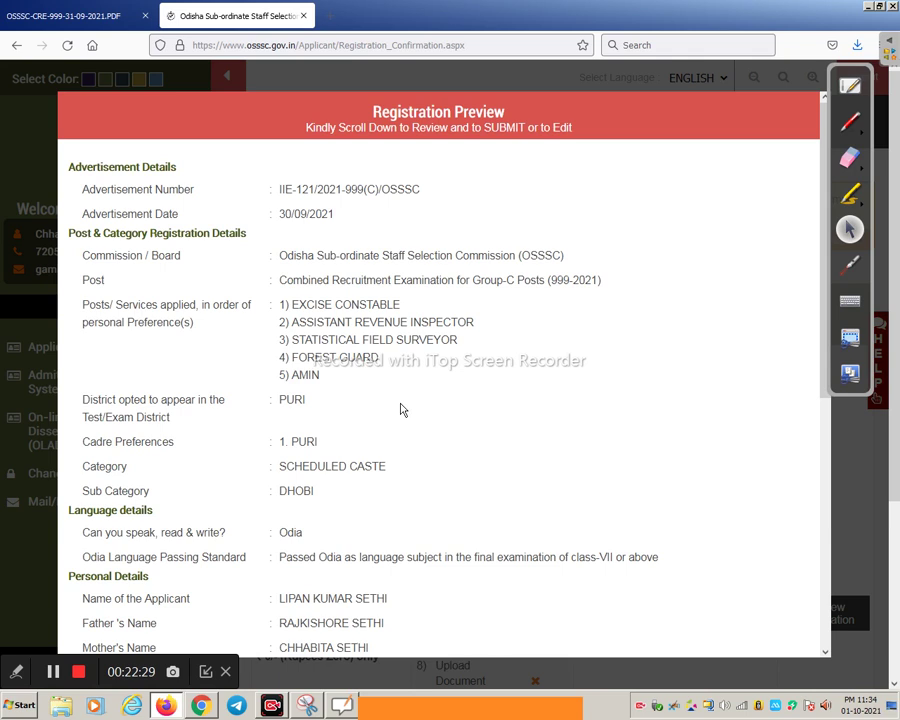
scroll(401, 409, down, 8)
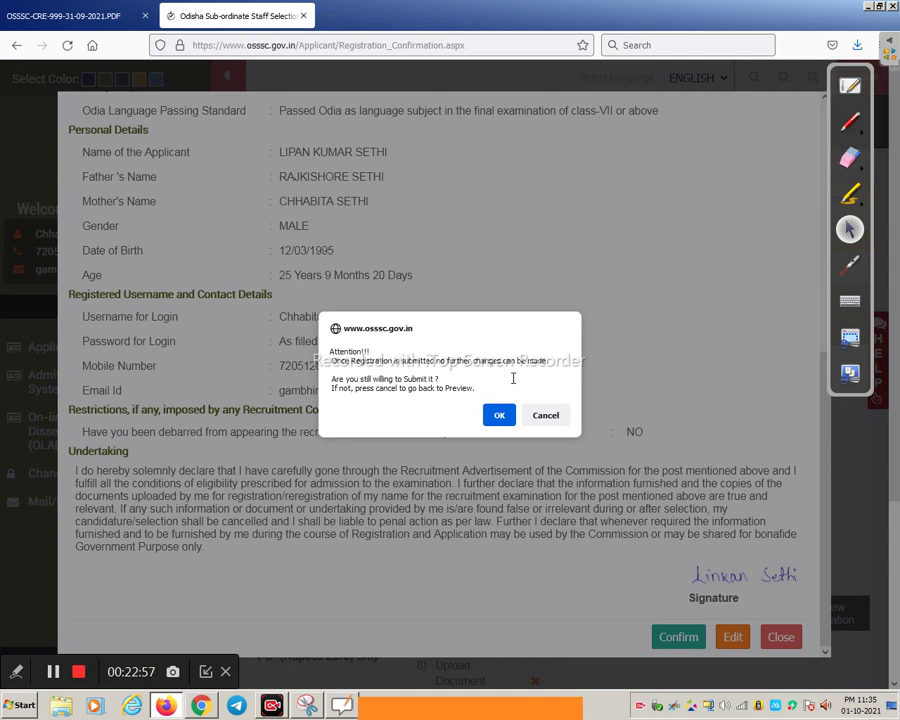
click(500, 412)
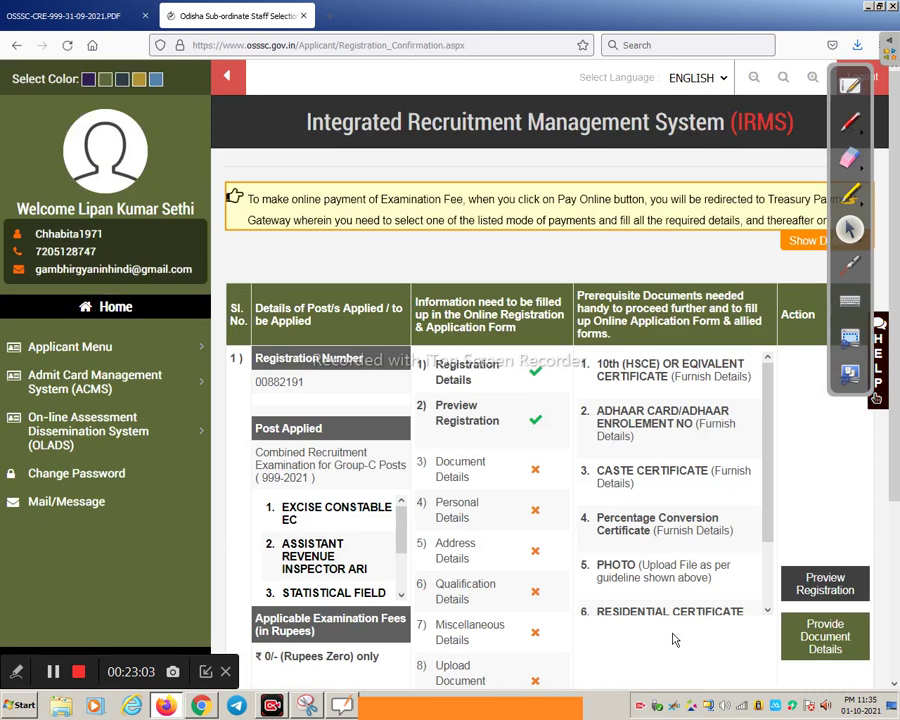
Confirm the Provide Document Details request to open the Upload Document page
scroll(397, 462, down, 3)
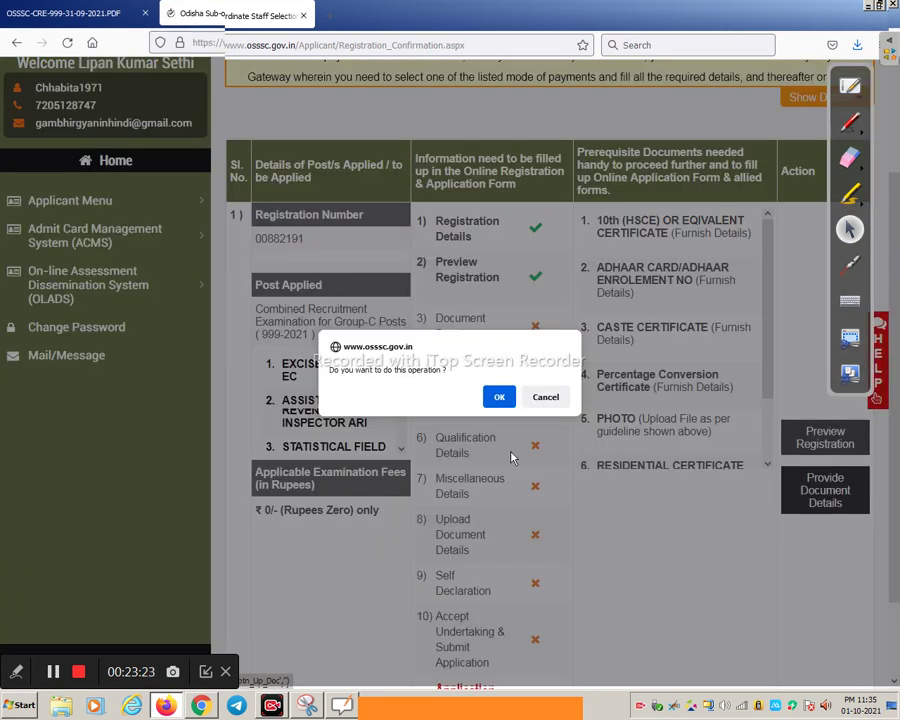
click(497, 397)
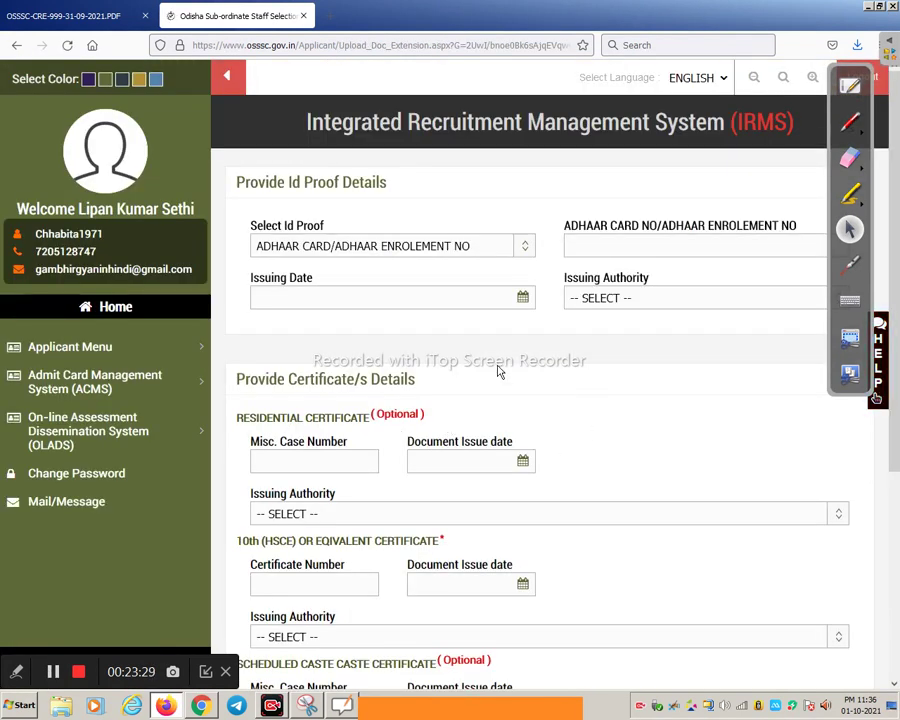
Set the ID proof to ADHAAR CARD, issued by the Unique Identification Authority of India
scroll(528, 362, down, 3)
scroll(311, 231, up, 1)
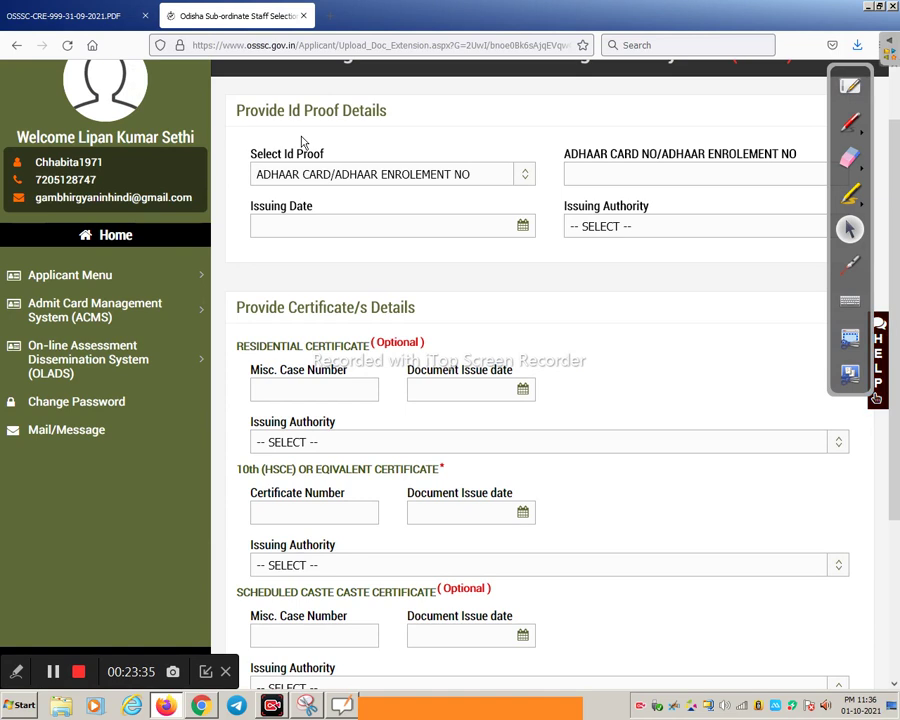
click(468, 178)
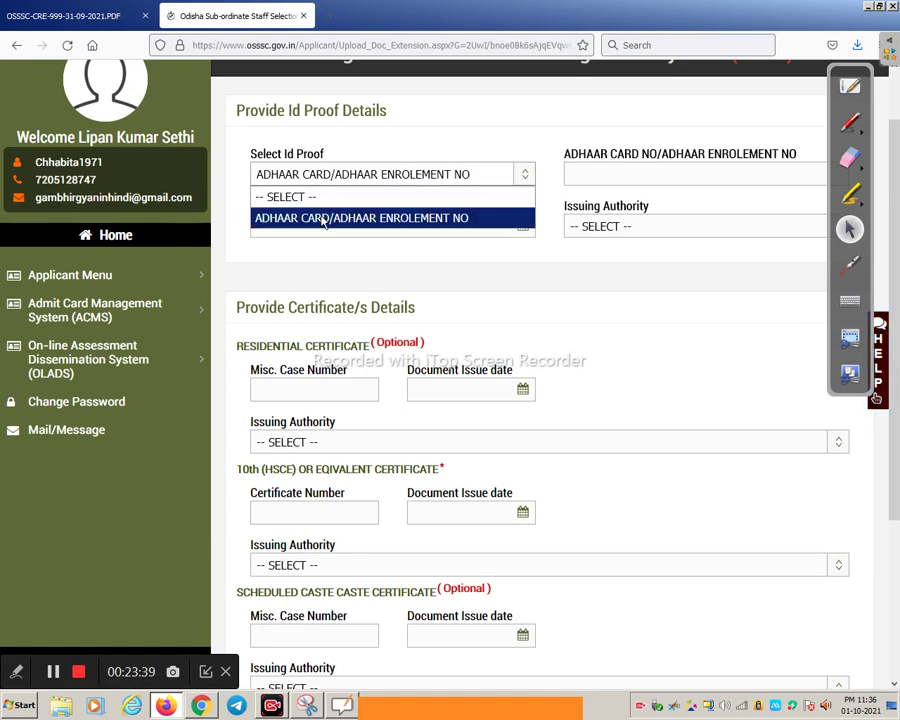
click(427, 127)
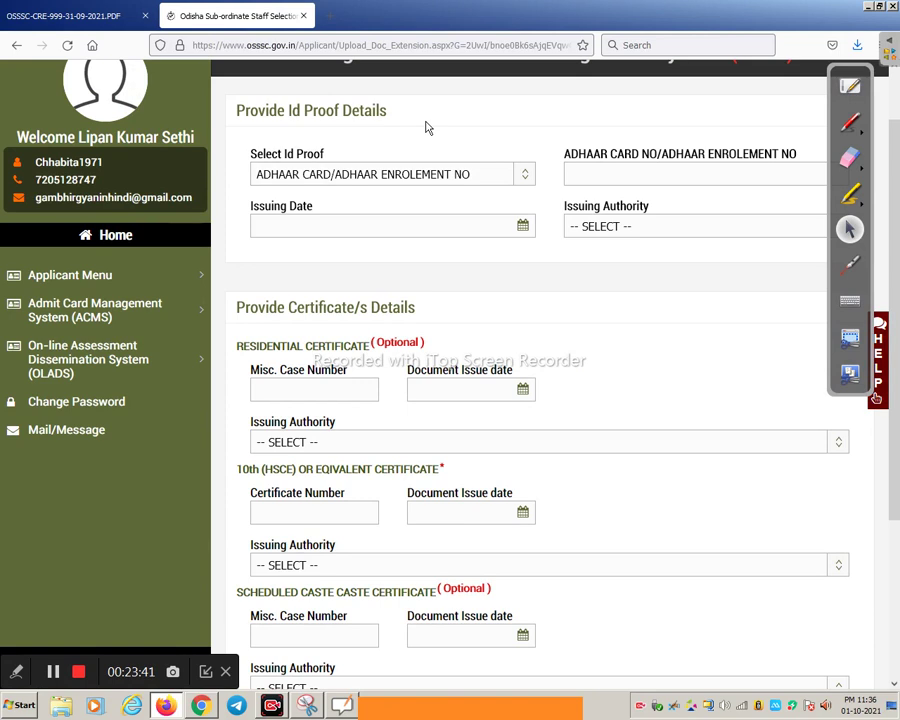
click(627, 173)
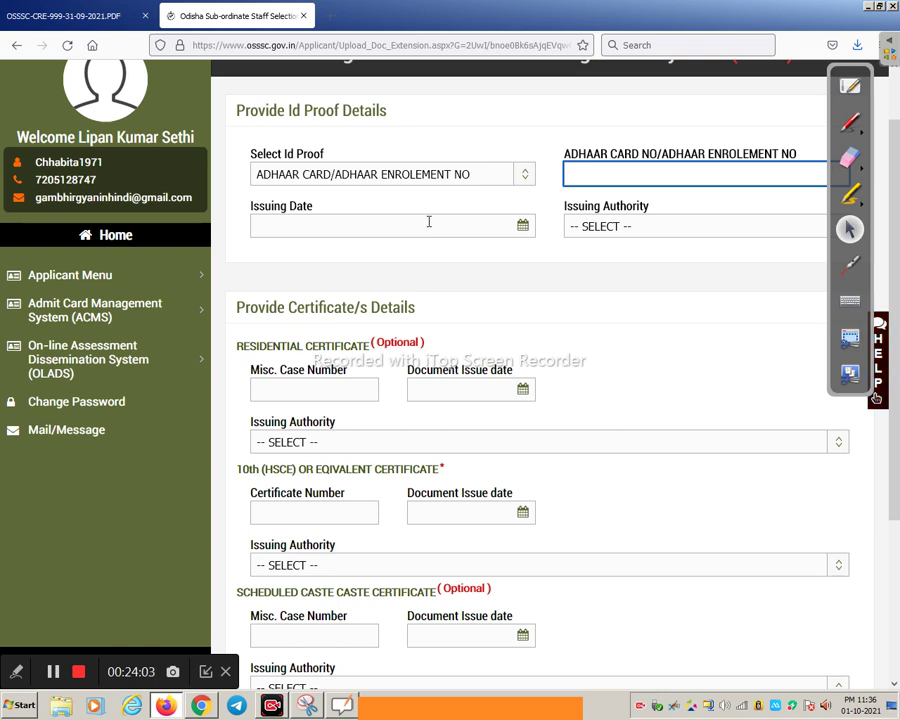
click(428, 222)
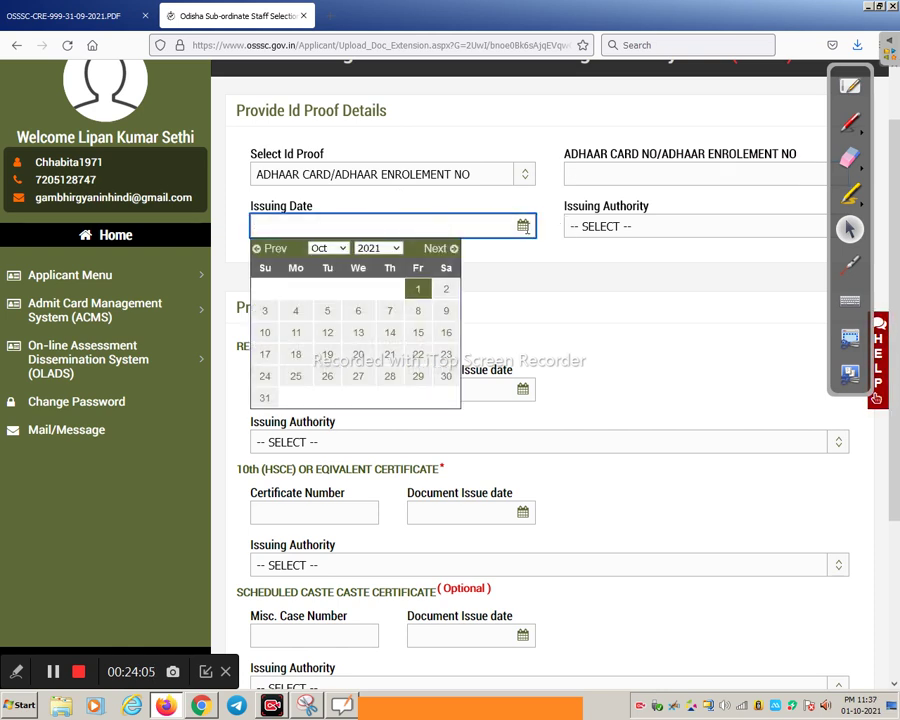
click(600, 231)
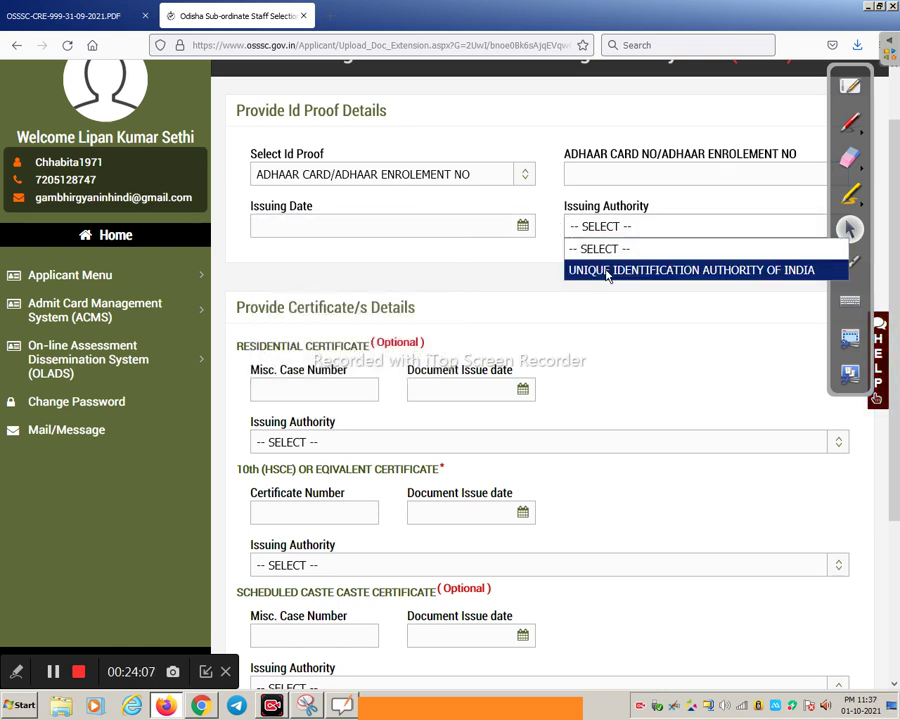
click(706, 279)
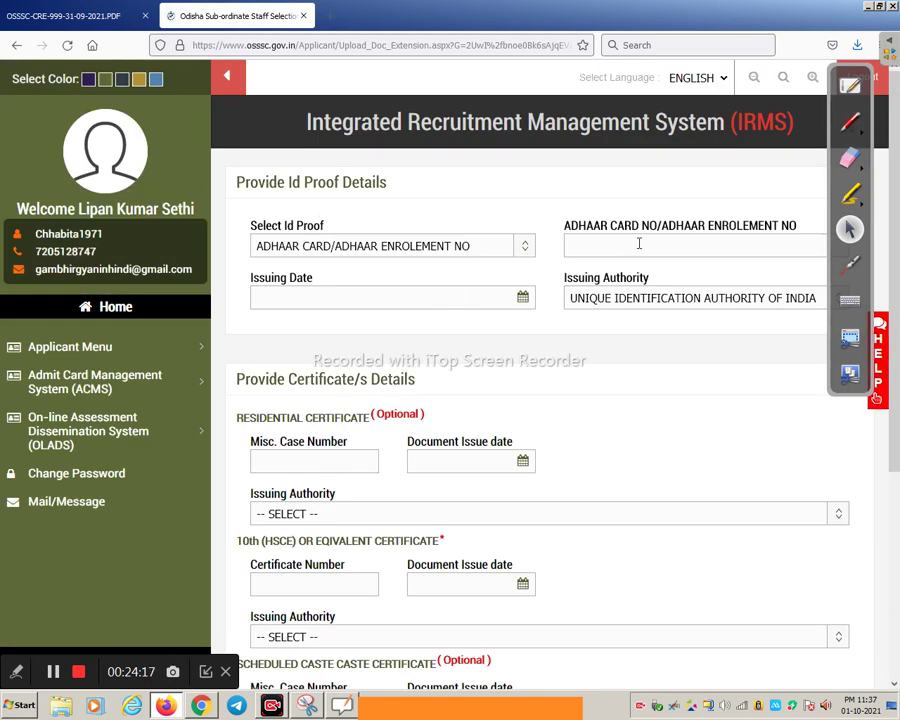
scroll(400, 352, down, 1)
scroll(409, 342, down, 1)
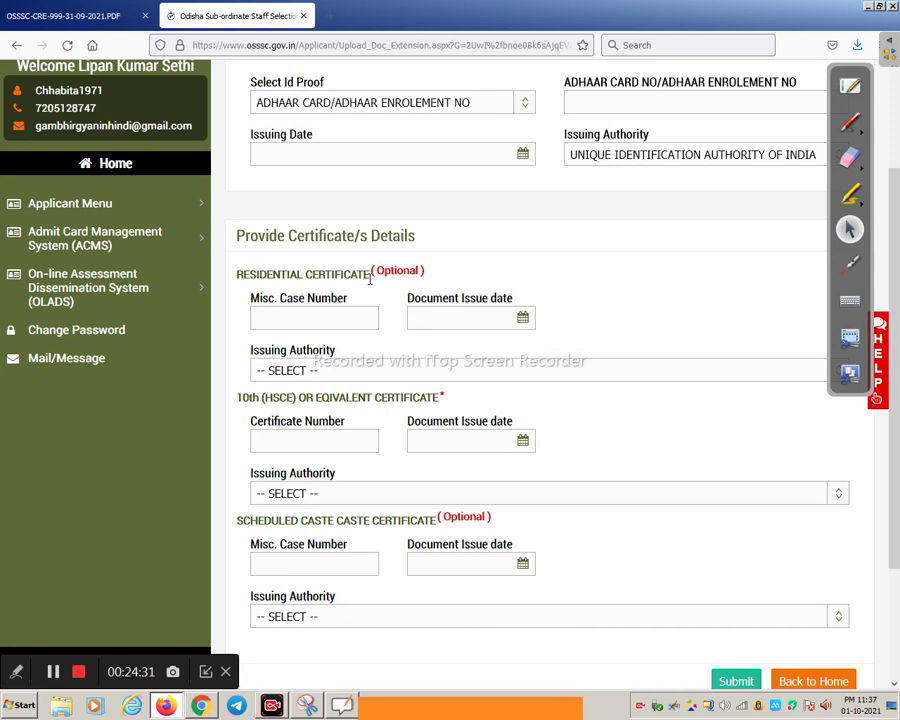
Enter the 10th certificate details from Board of Secondary Education, Odisha and submit them
scroll(370, 280, down, 2)
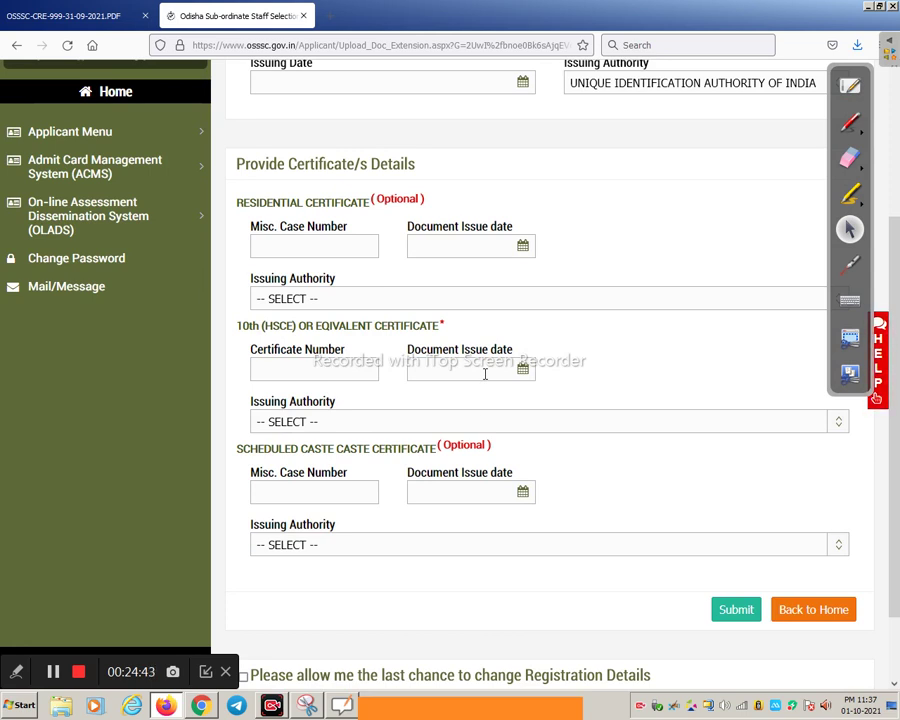
click(348, 421)
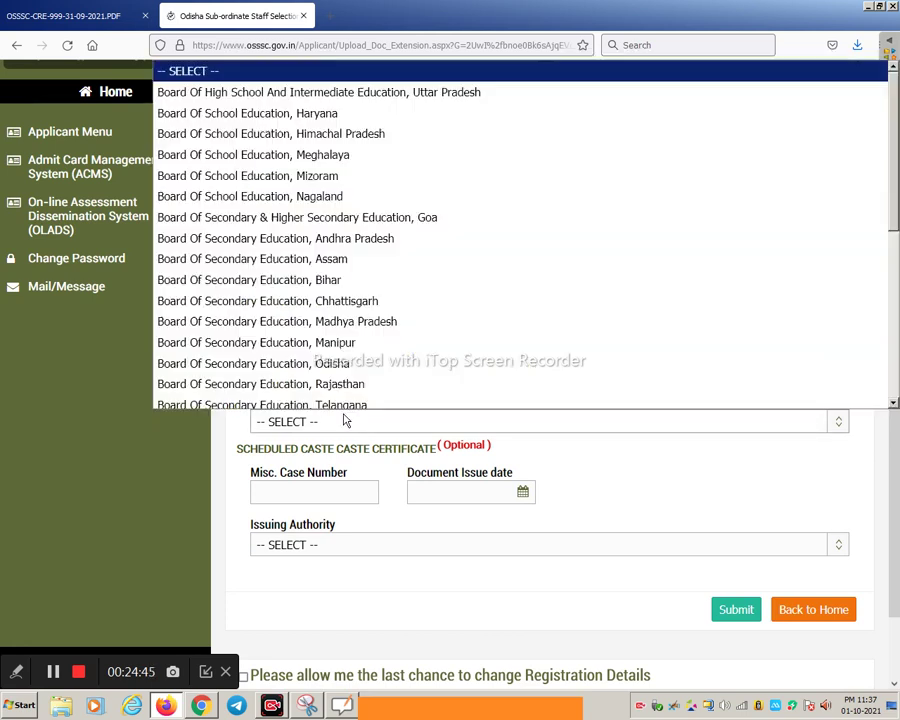
click(588, 512)
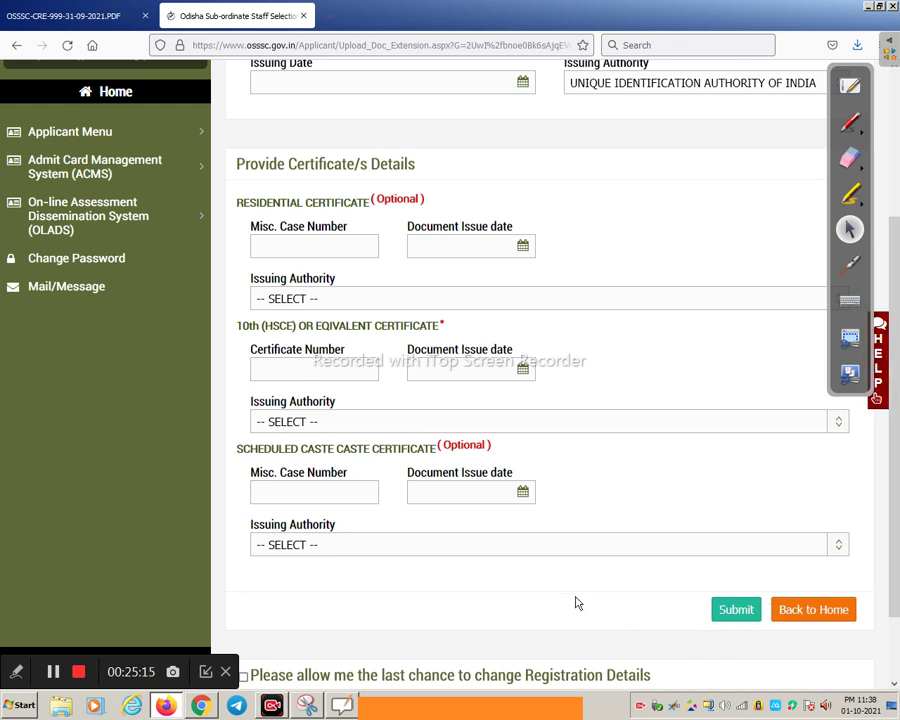
scroll(574, 596, down, 2)
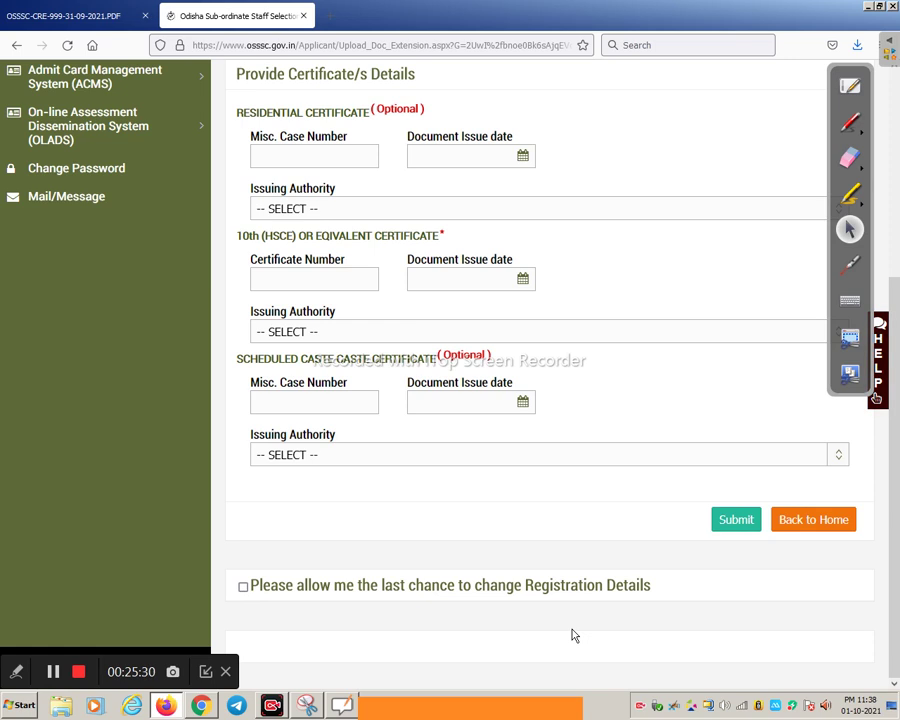
scroll(585, 556, up, 1)
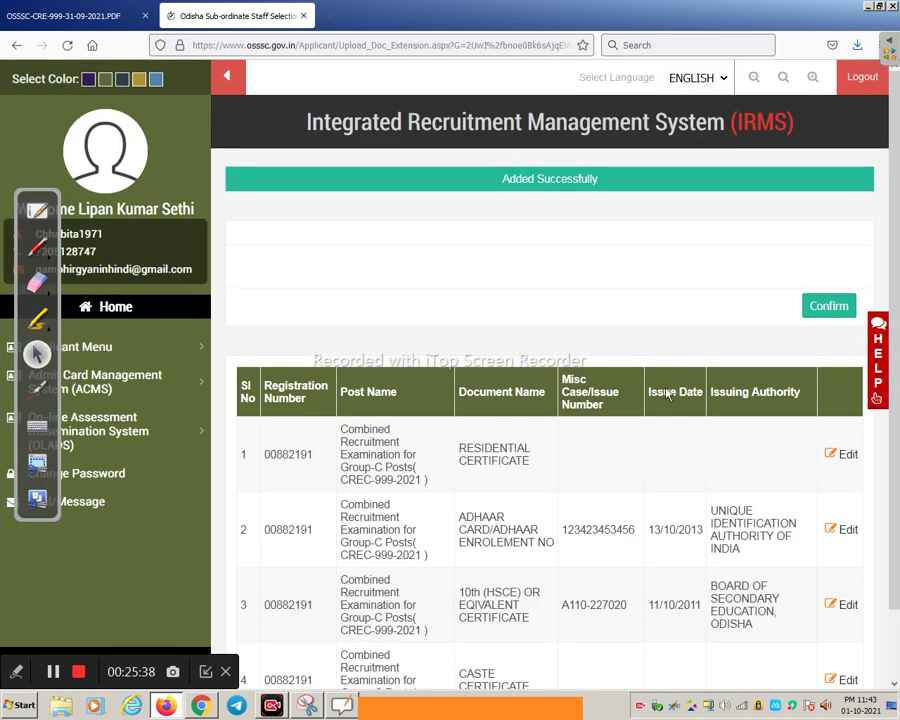
Confirm the Aadhaar and 10th certificate entries, accepting they can no longer be edited
scroll(583, 299, down, 1)
scroll(715, 278, up, 1)
scroll(356, 388, down, 1)
scroll(356, 388, down, 1)
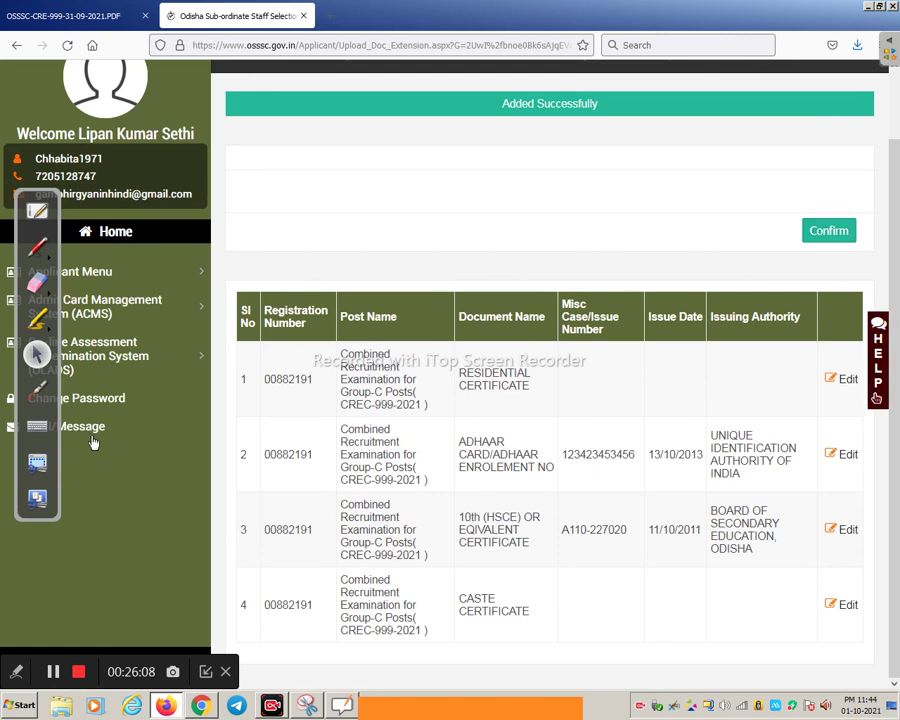
click(57, 678)
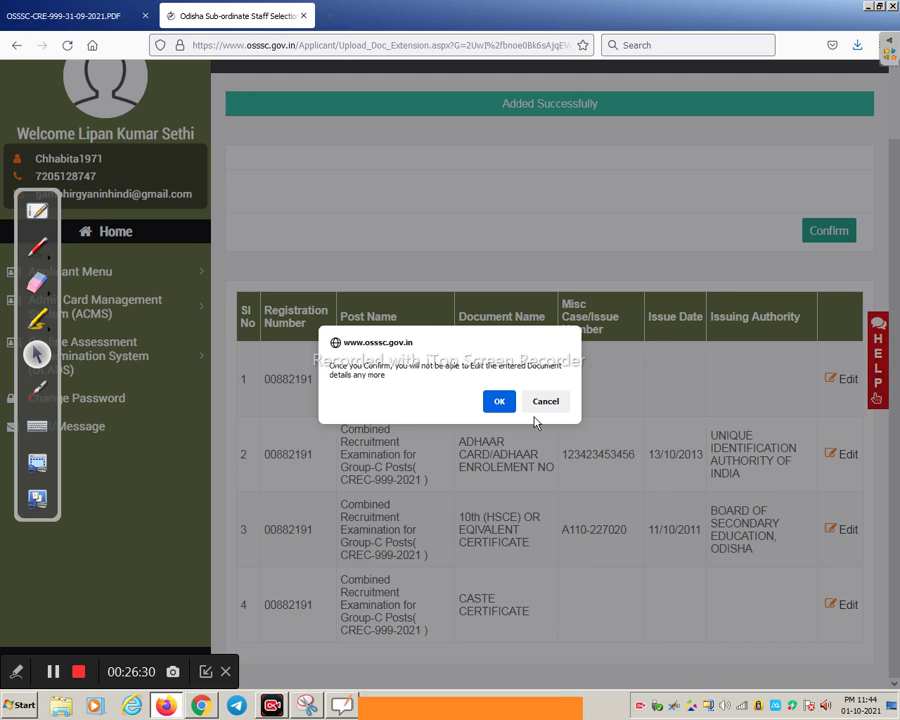
click(499, 401)
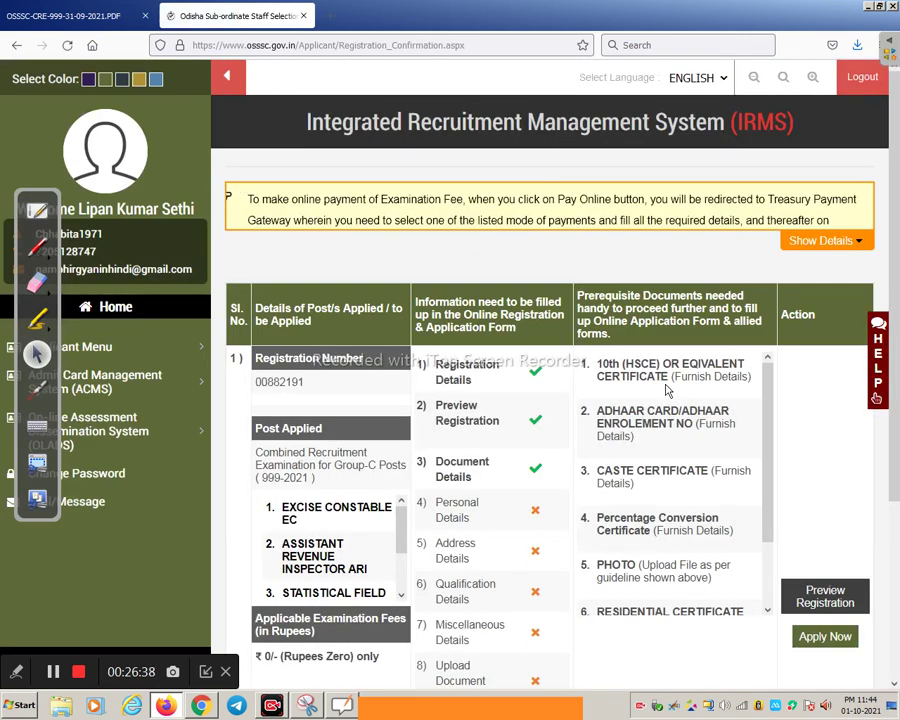
Start the application for the listed recruitment post and agree to proceed
scroll(725, 410, down, 2)
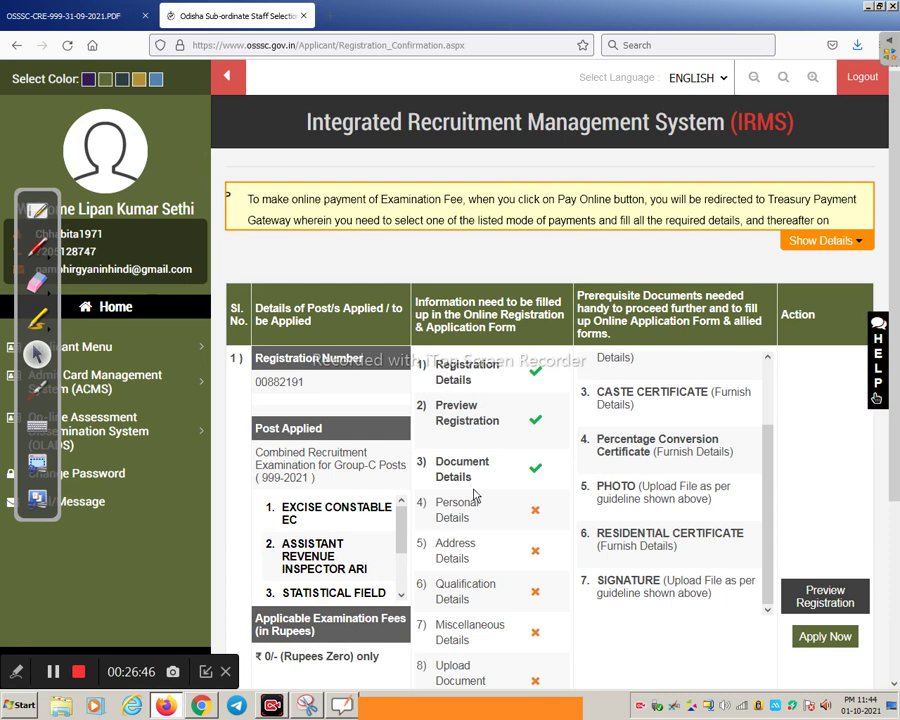
scroll(526, 484, down, 1)
scroll(528, 487, down, 3)
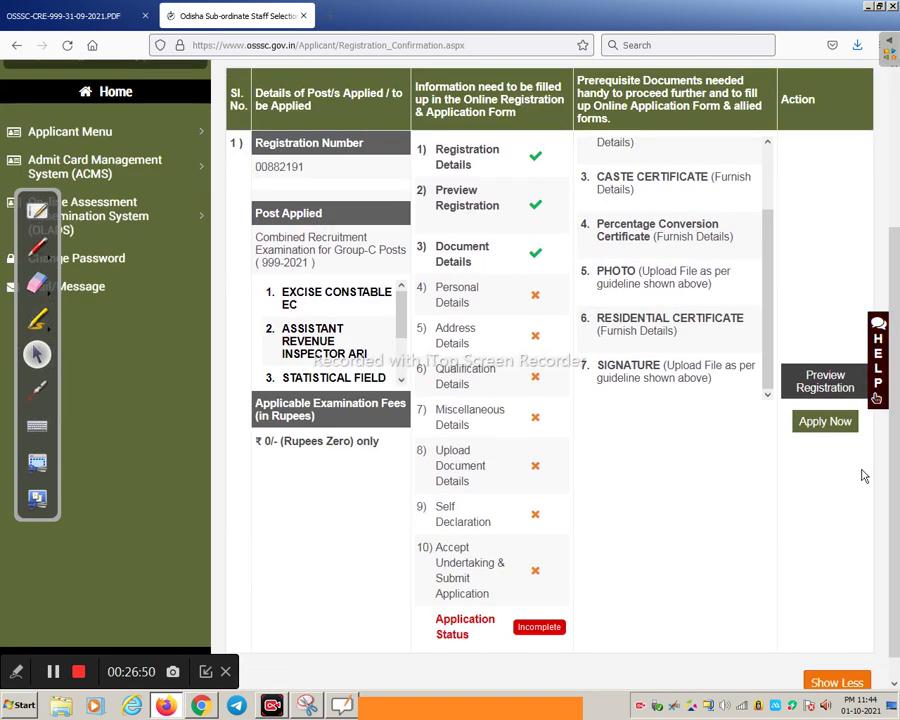
click(826, 424)
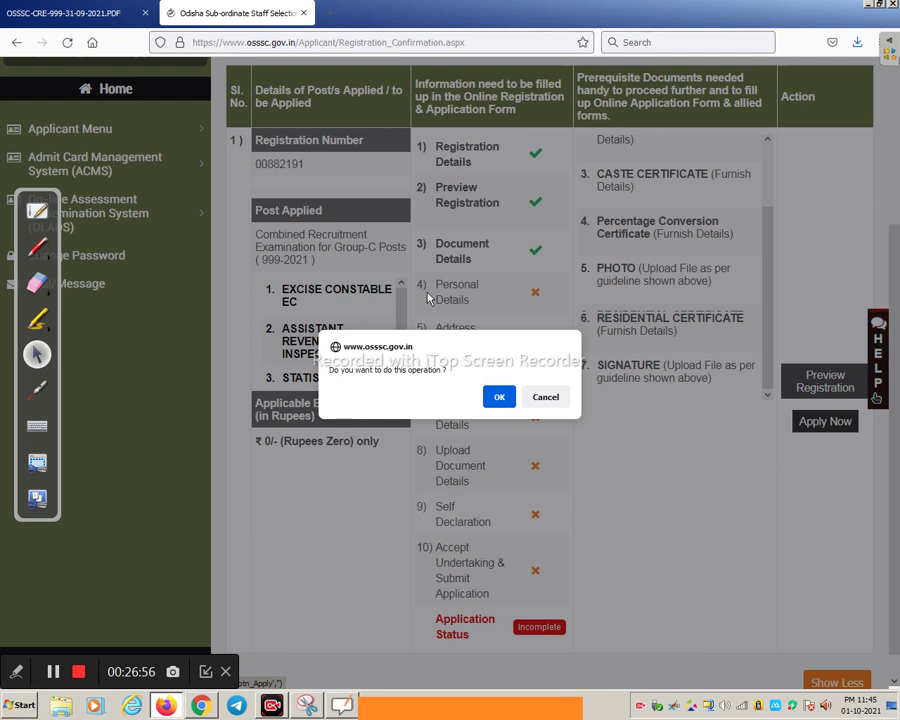
click(502, 398)
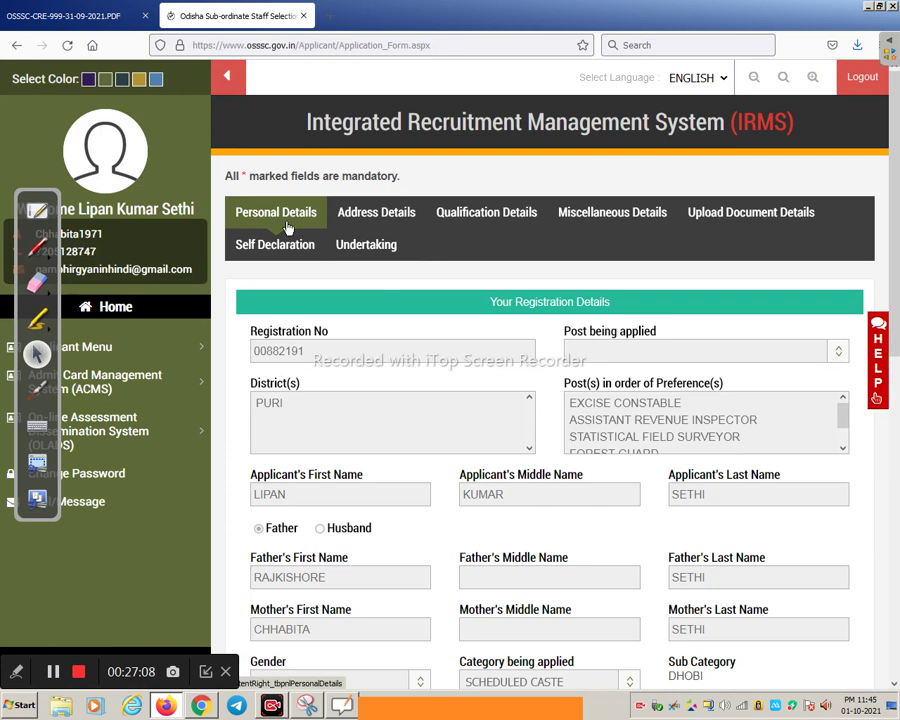
scroll(464, 448, down, 2)
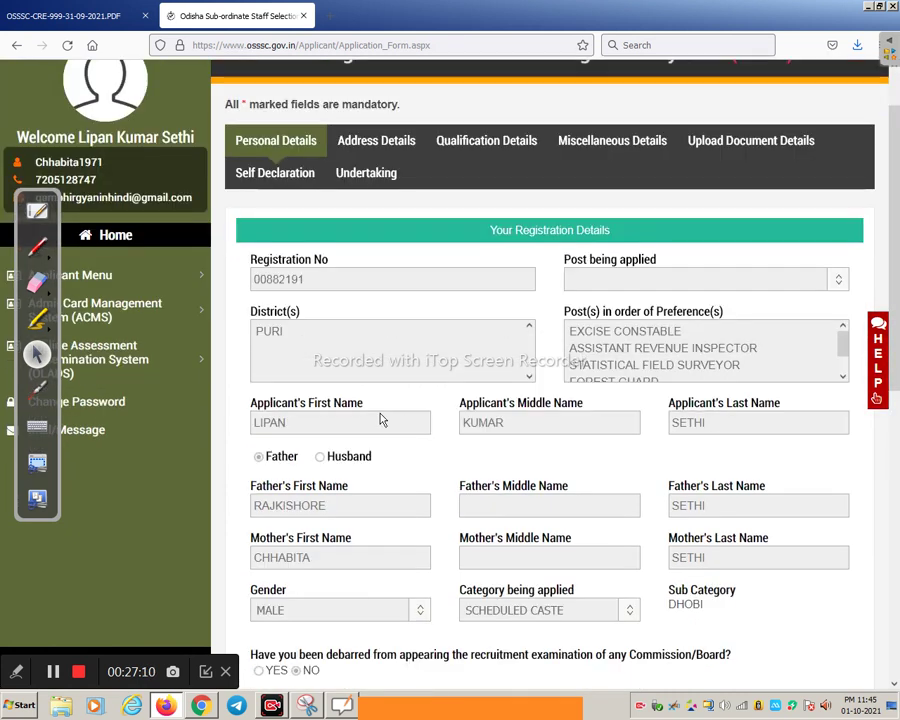
scroll(380, 418, down, 2)
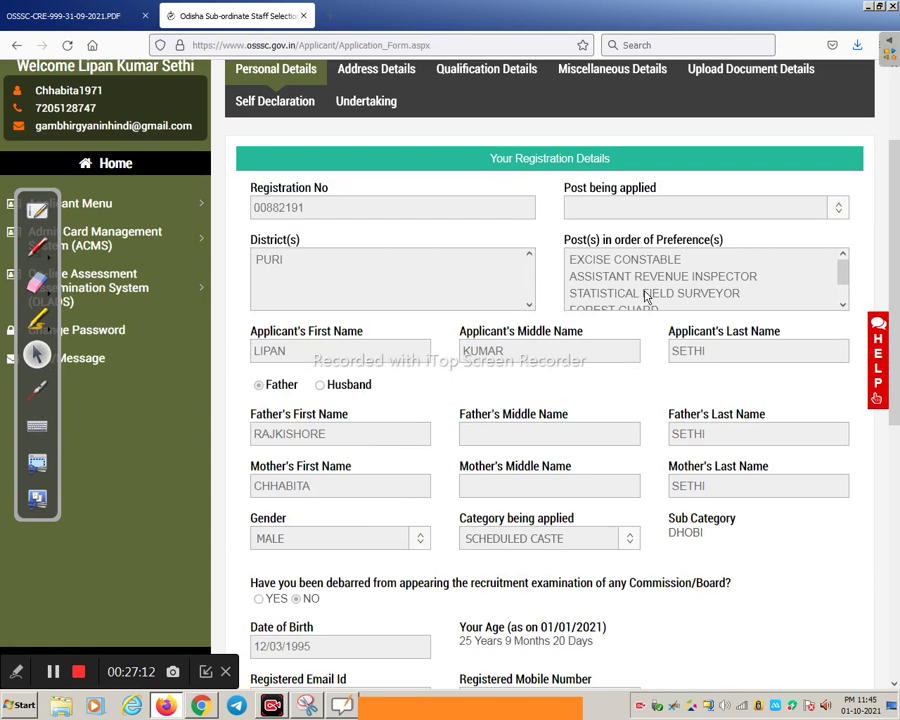
scroll(540, 455, down, 10)
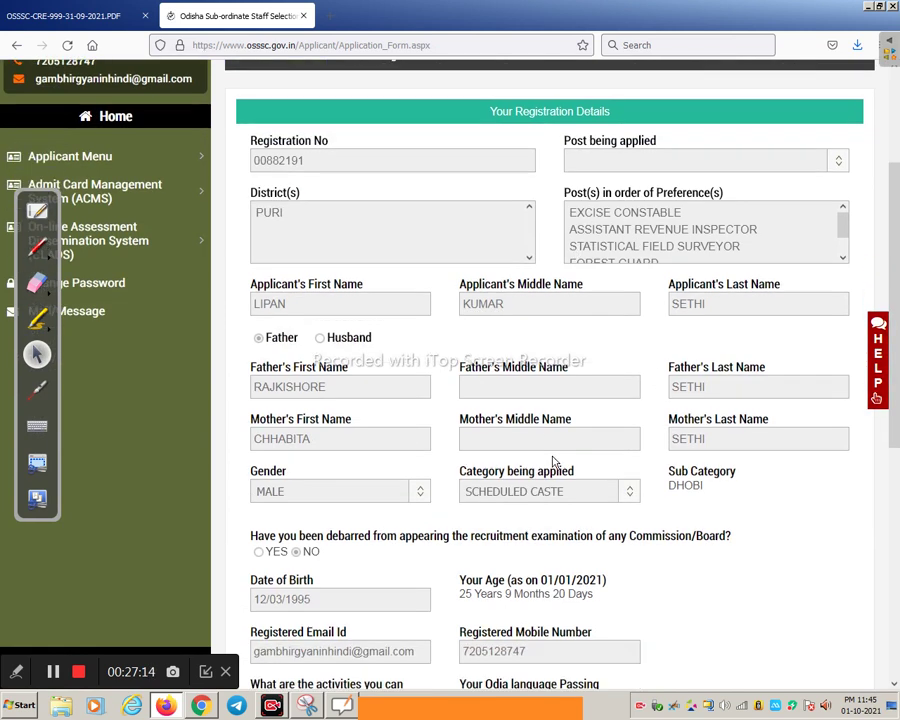
scroll(483, 470, down, 5)
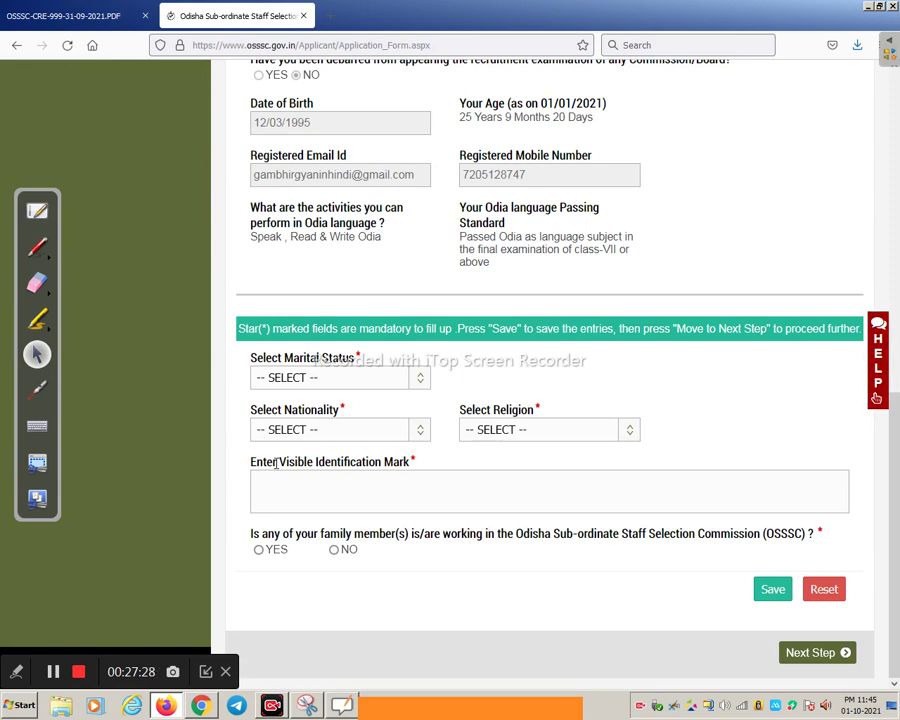
Set marital status UNMARRIED, nationality INDIAN and religion HINDUISM
click(304, 384)
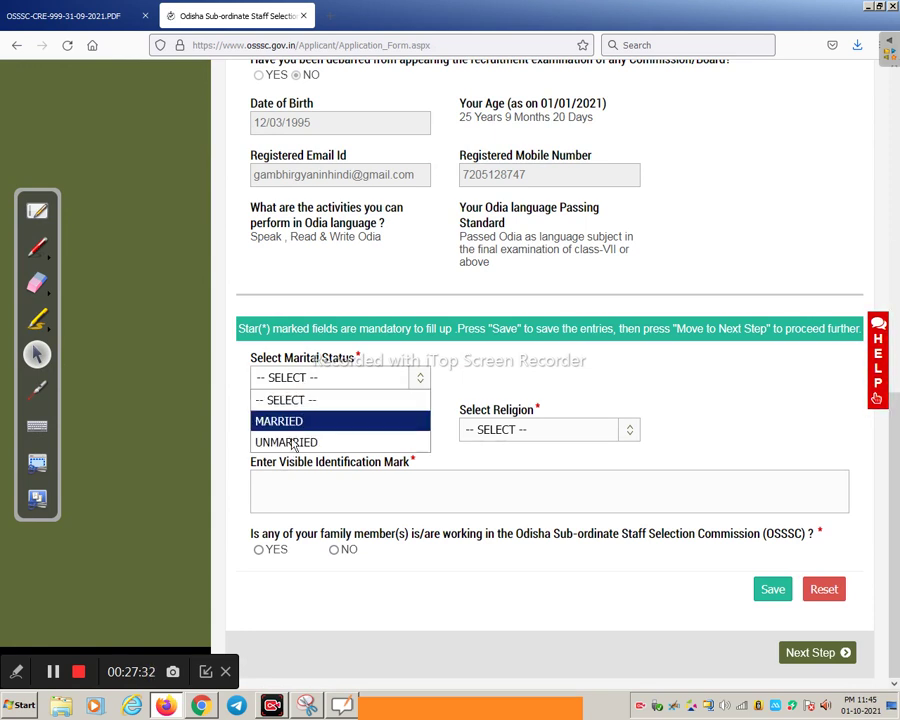
click(298, 442)
click(300, 436)
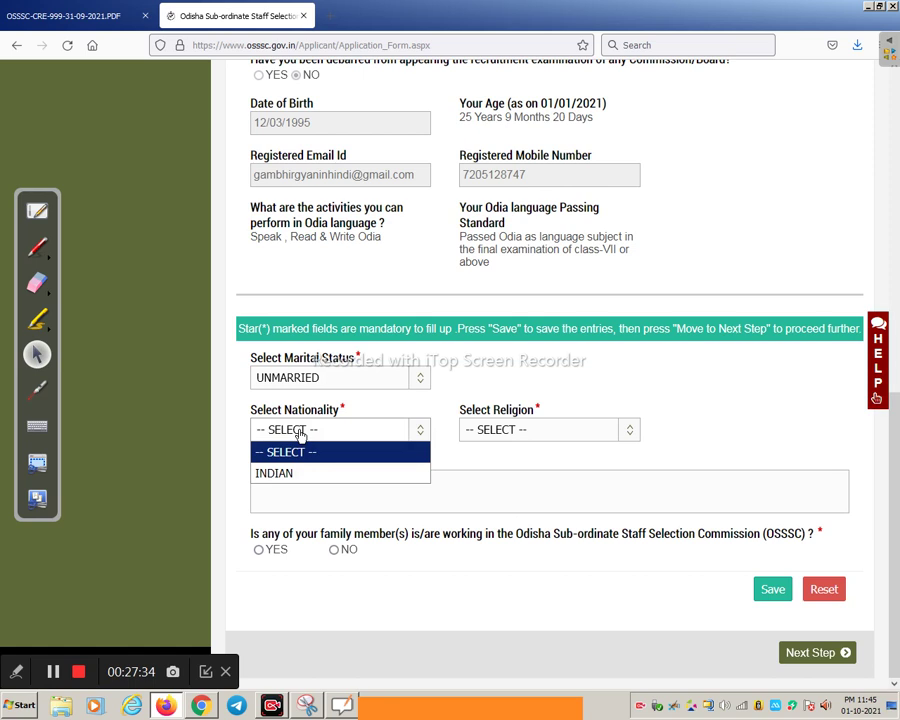
click(294, 477)
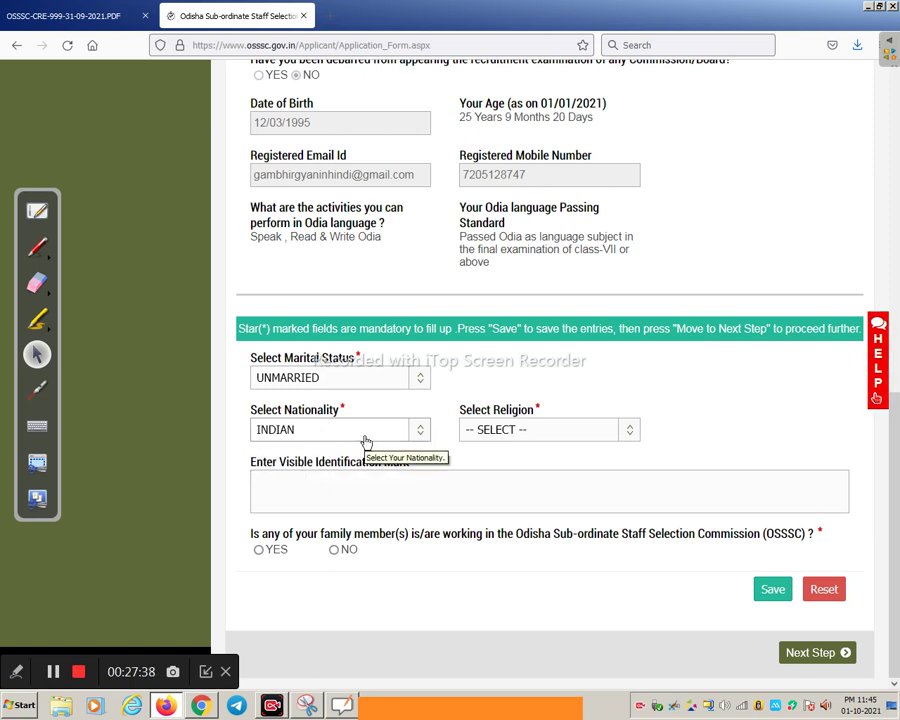
click(492, 436)
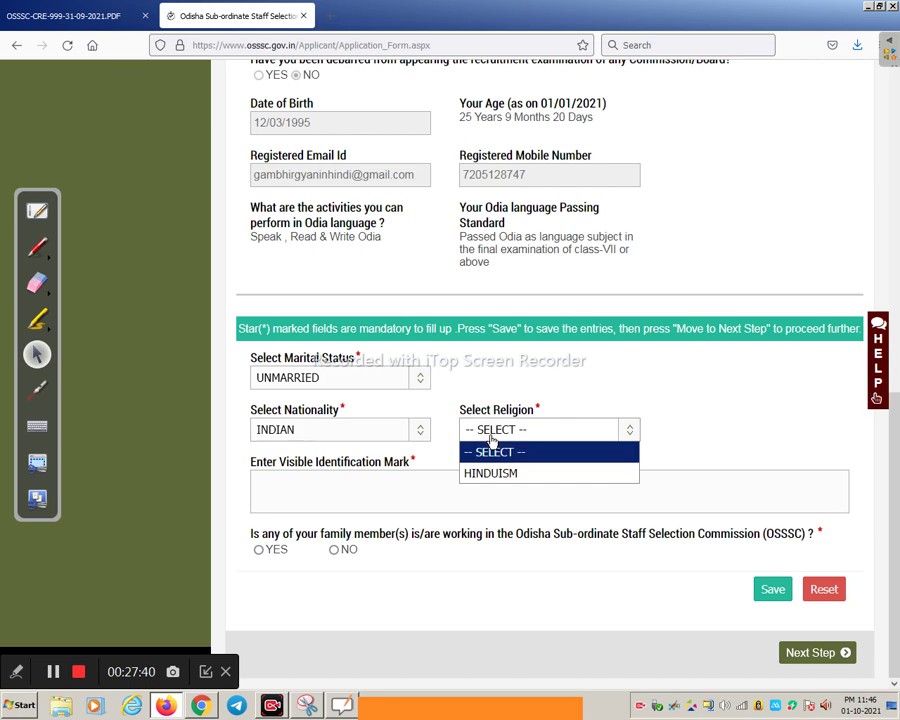
click(502, 475)
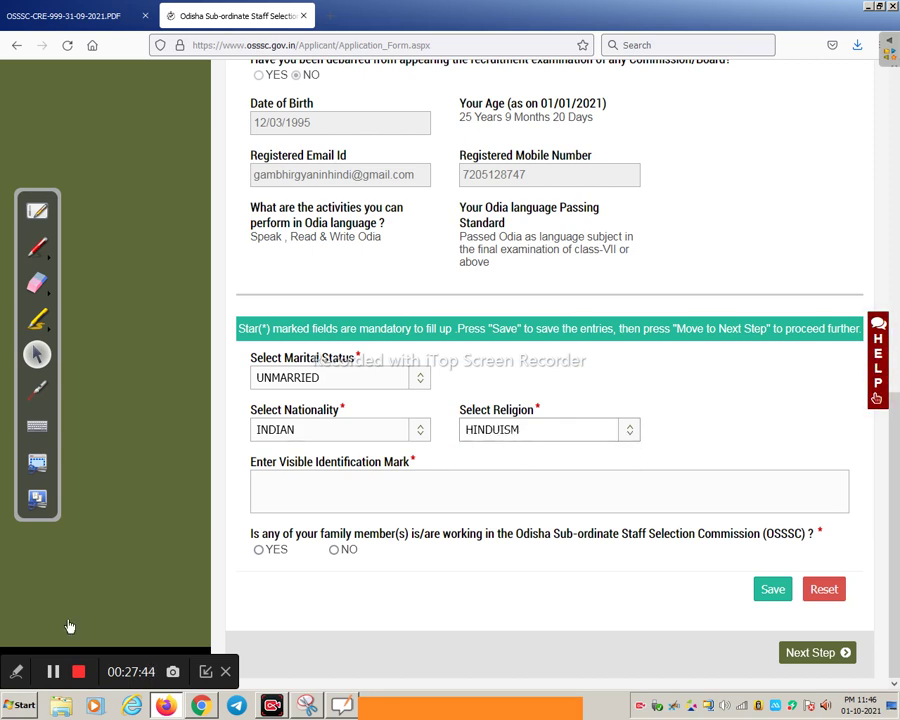
click(540, 430)
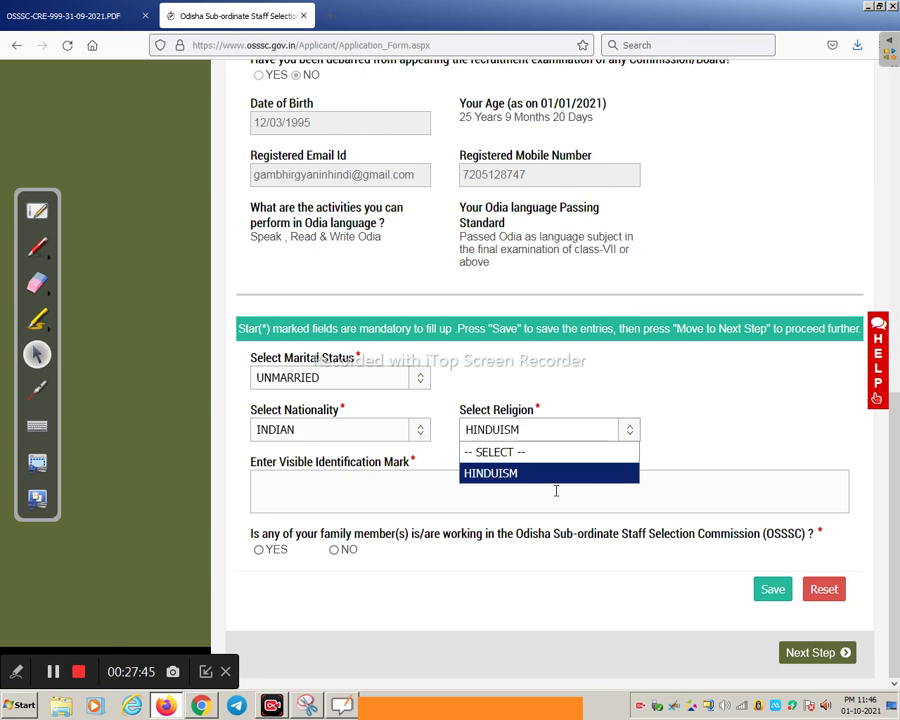
click(540, 440)
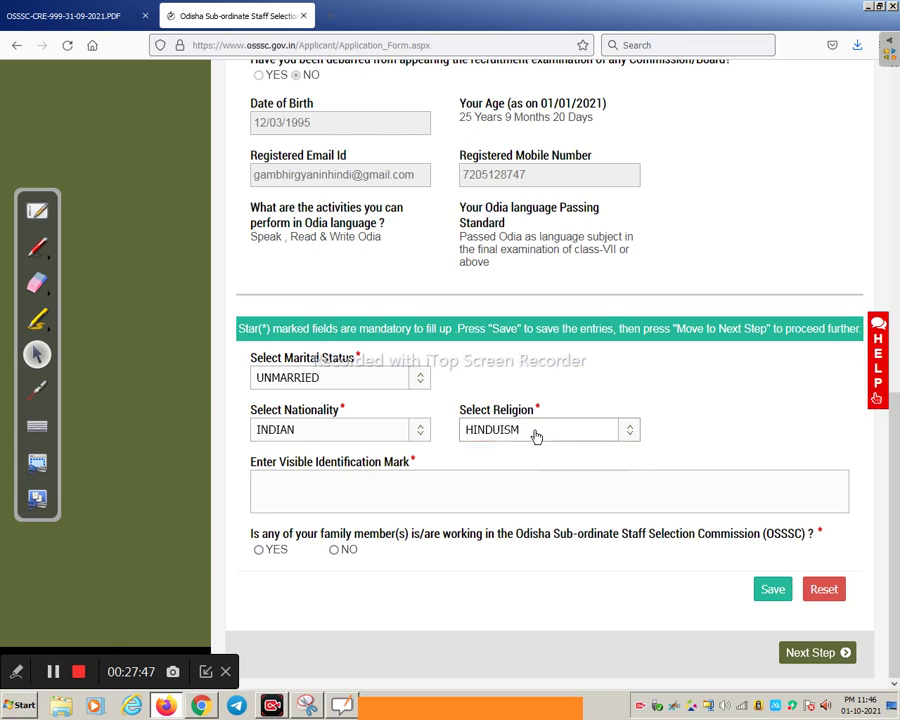
click(534, 433)
click(531, 471)
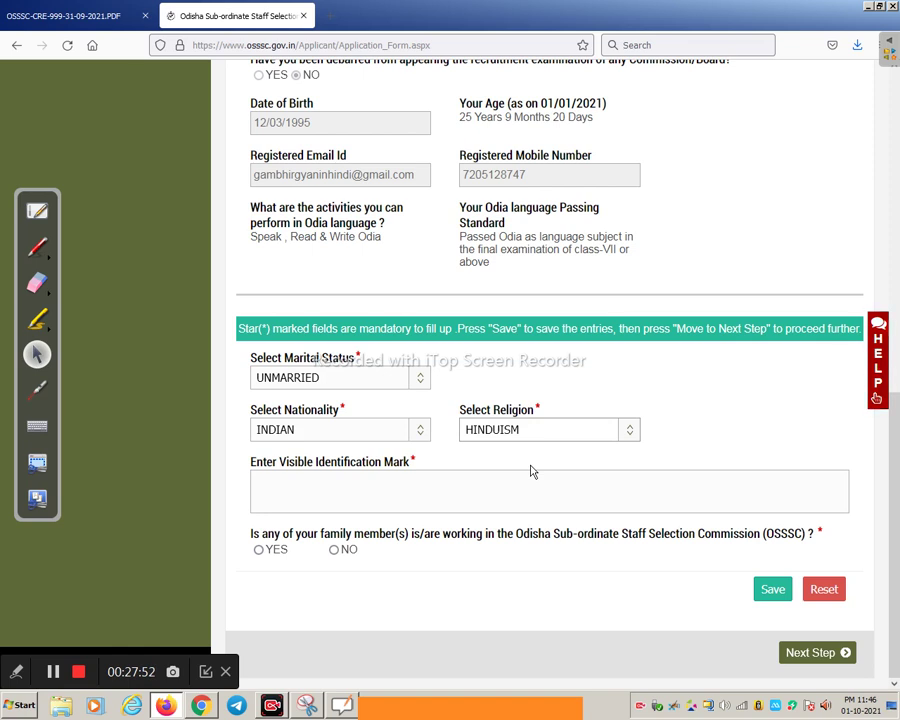
click(524, 435)
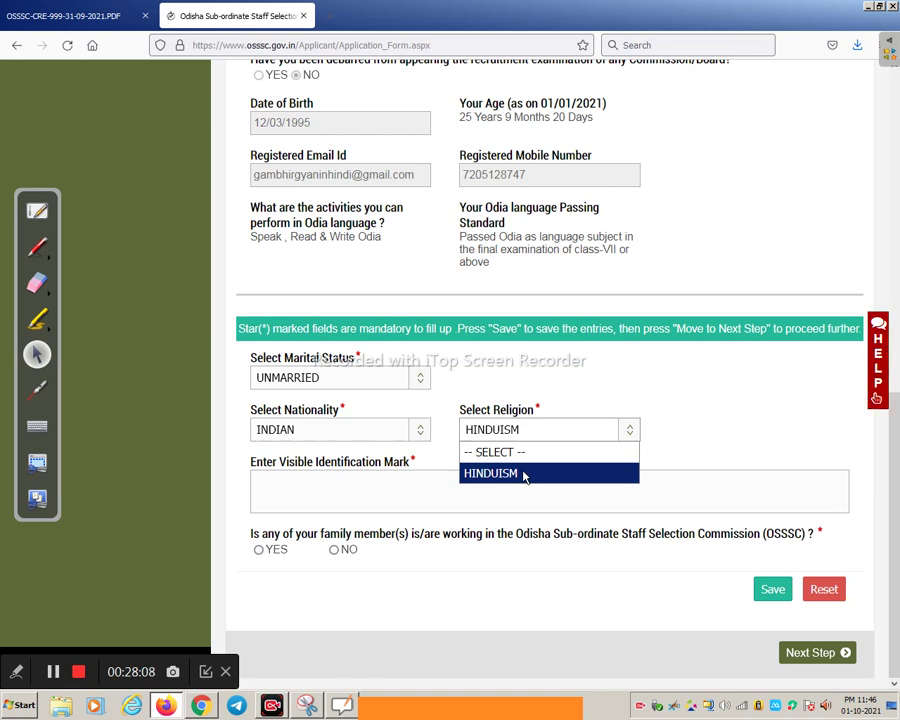
click(538, 440)
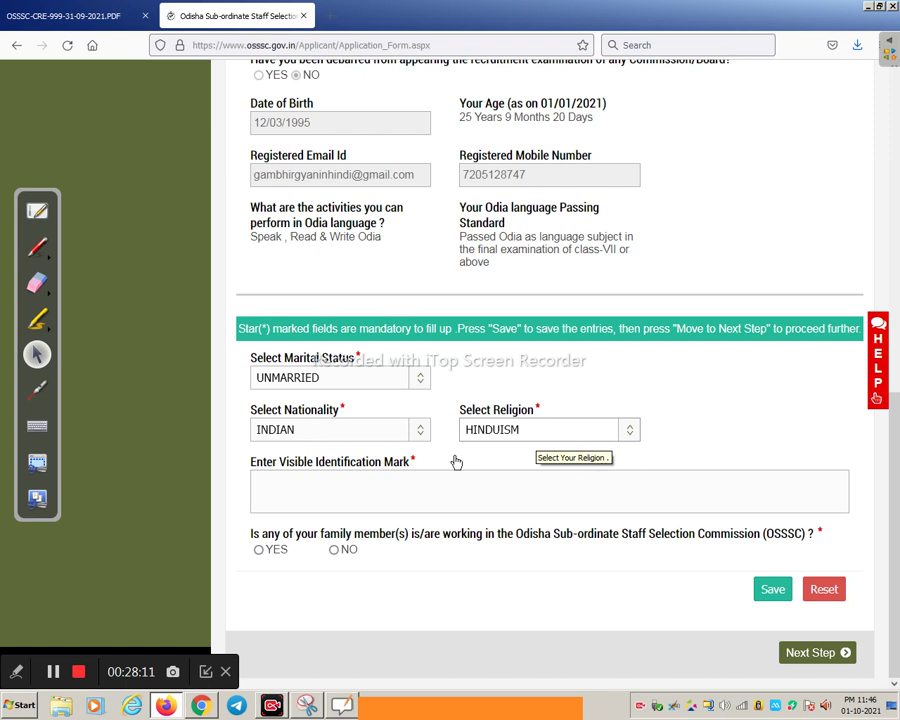
Enter identification mark 'A BLACK SPOT ON MY LEFT HAND' and answer NO for family in OSSSC
click(284, 478)
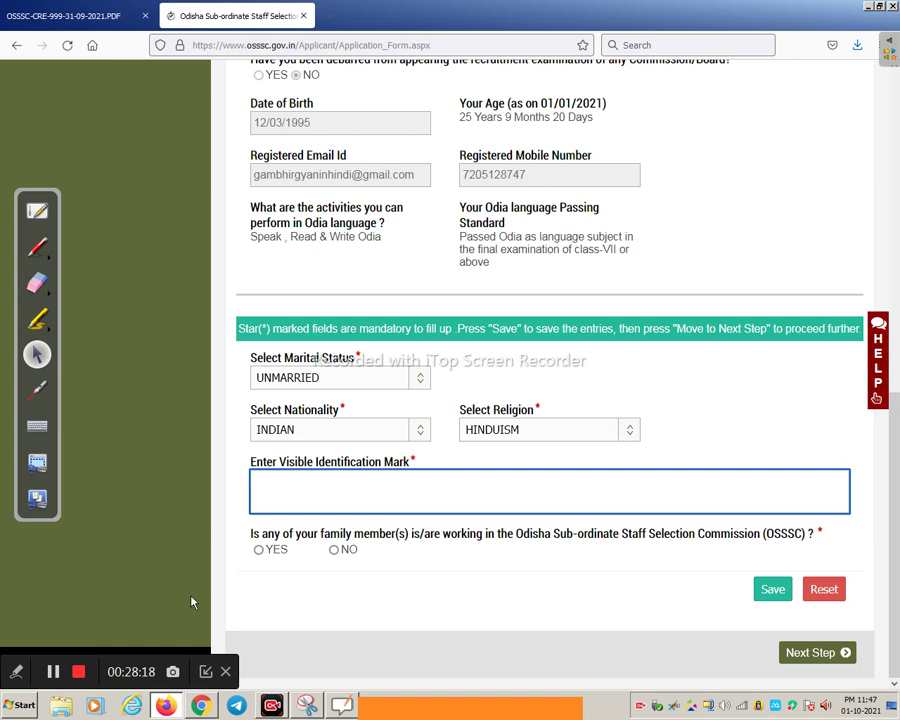
text(A BLACK SPOT ON MY LEFT HAND)
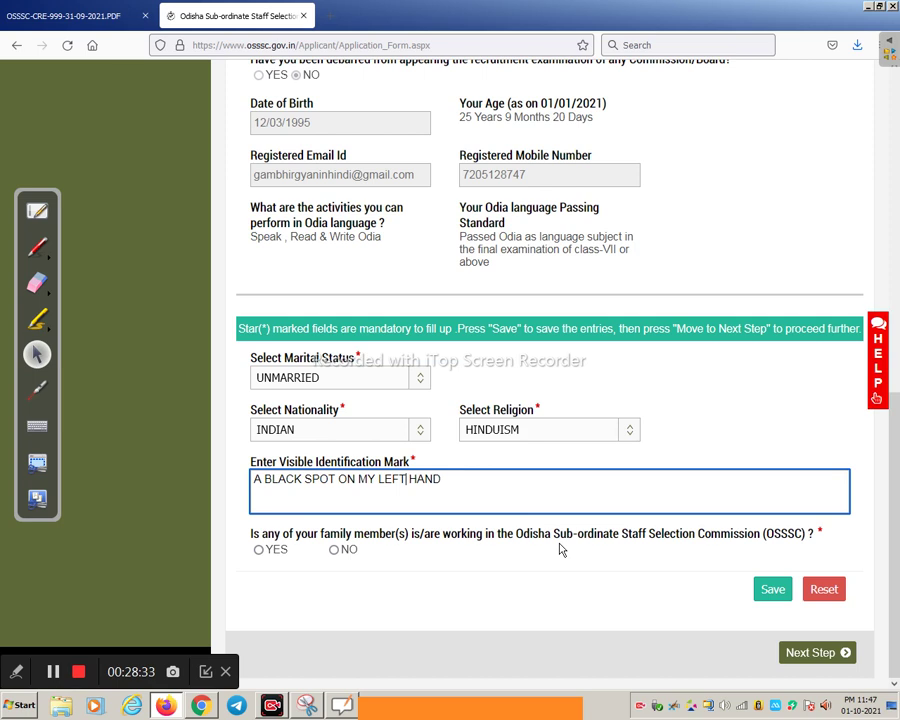
click(334, 549)
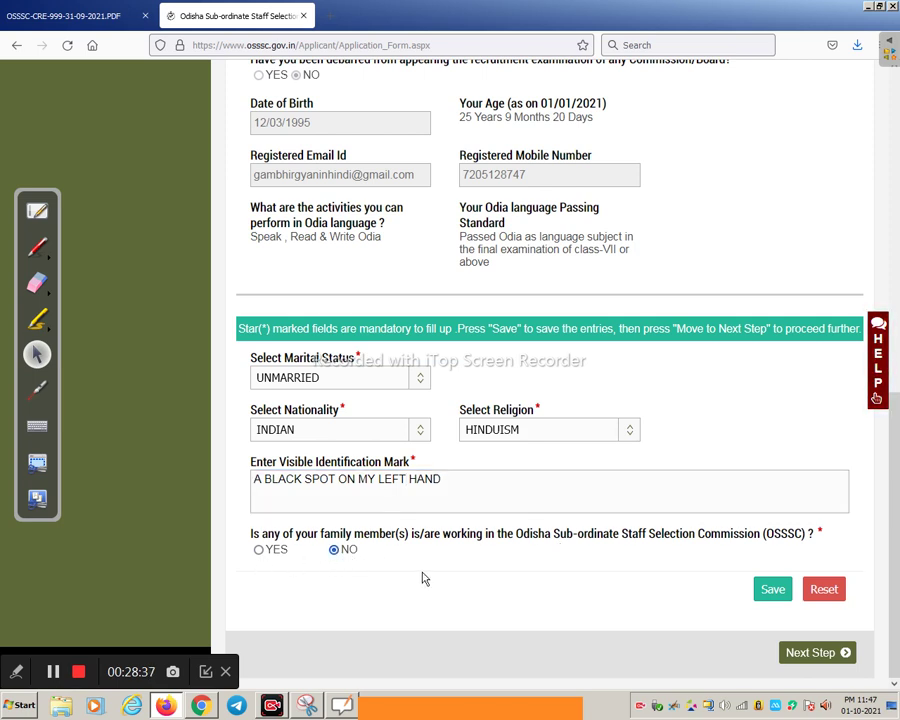
Save the miscellaneous details and continue to the address details step
click(766, 590)
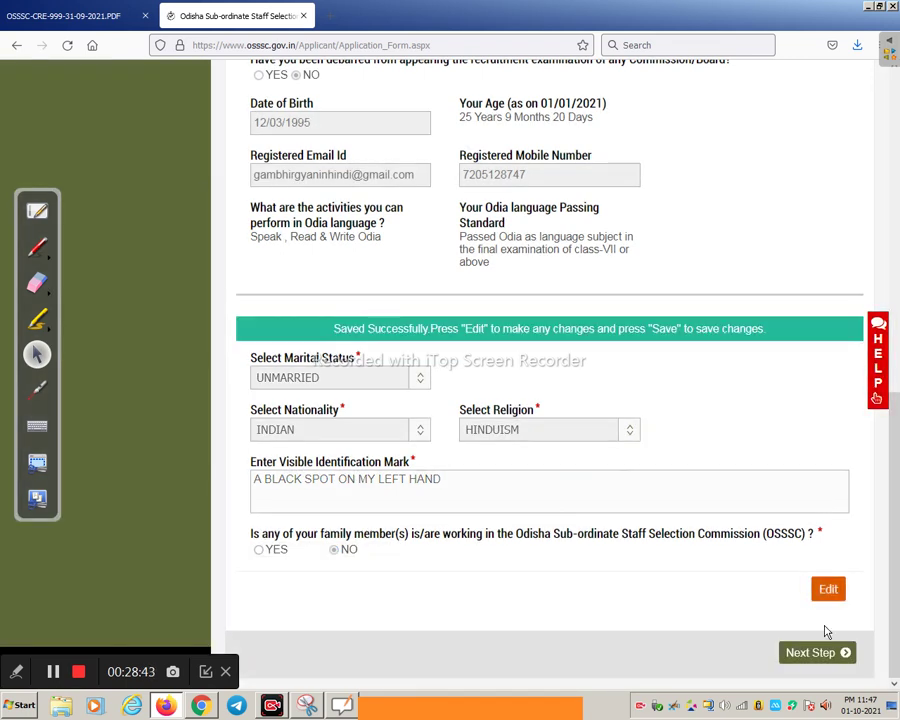
click(815, 654)
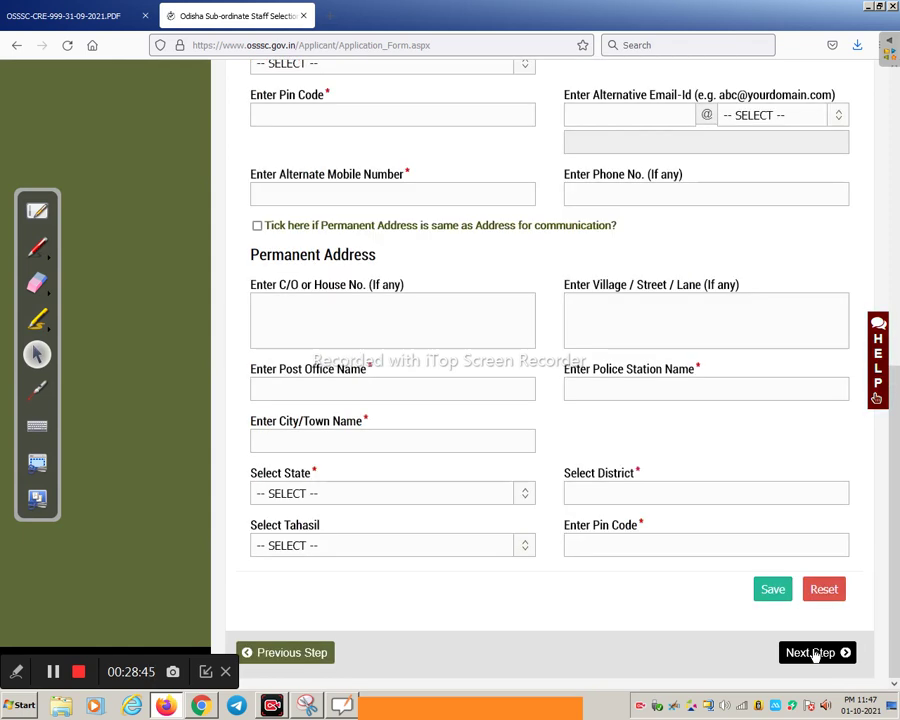
scroll(482, 412, up, 4)
scroll(484, 413, up, 2)
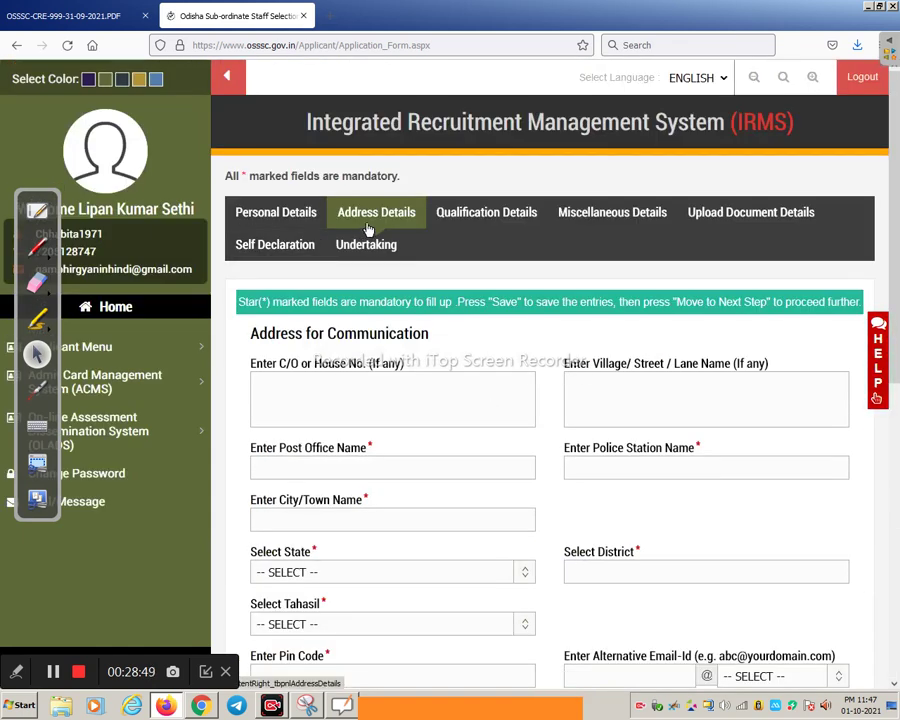
scroll(366, 444, down, 3)
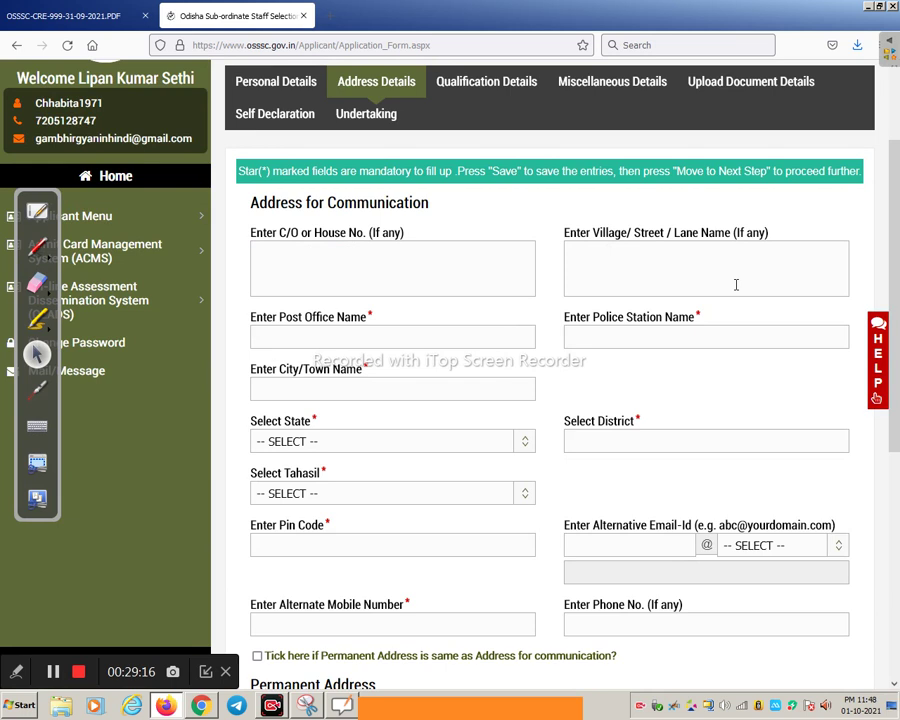
scroll(281, 192, down, 3)
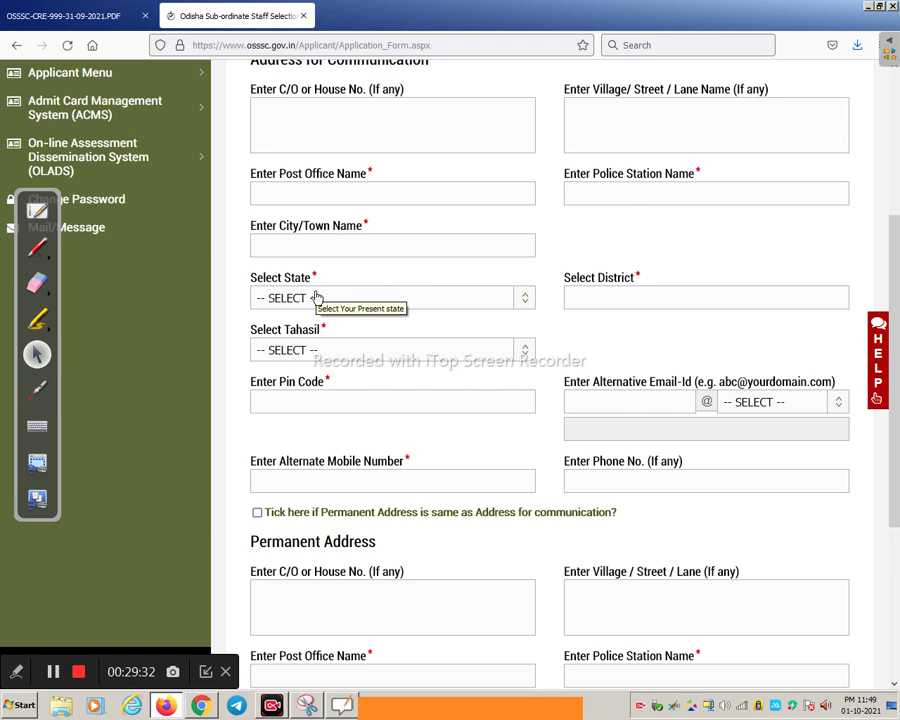
click(316, 300)
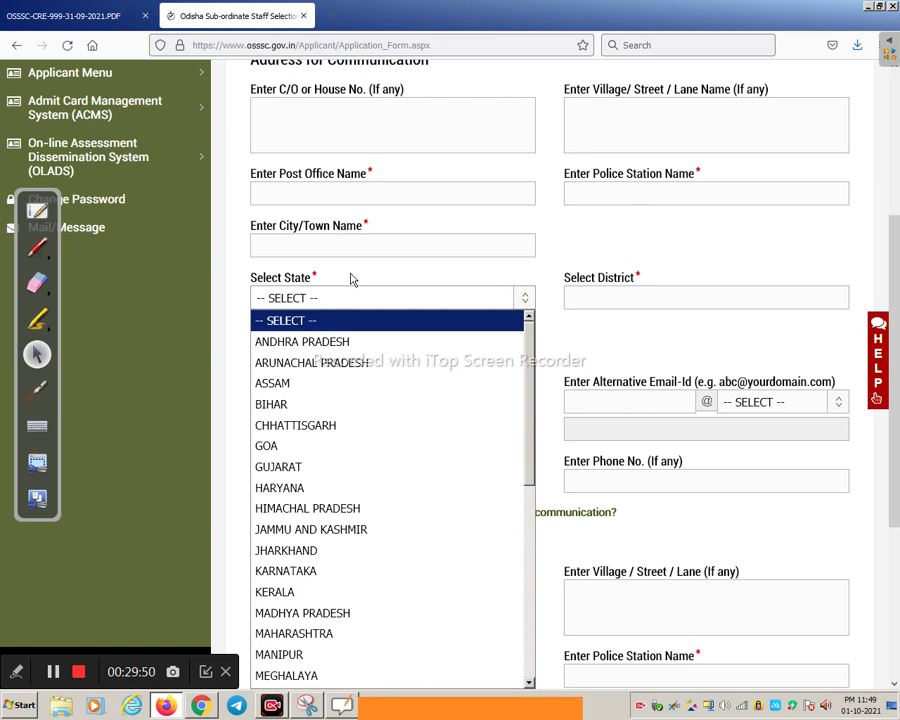
click(351, 280)
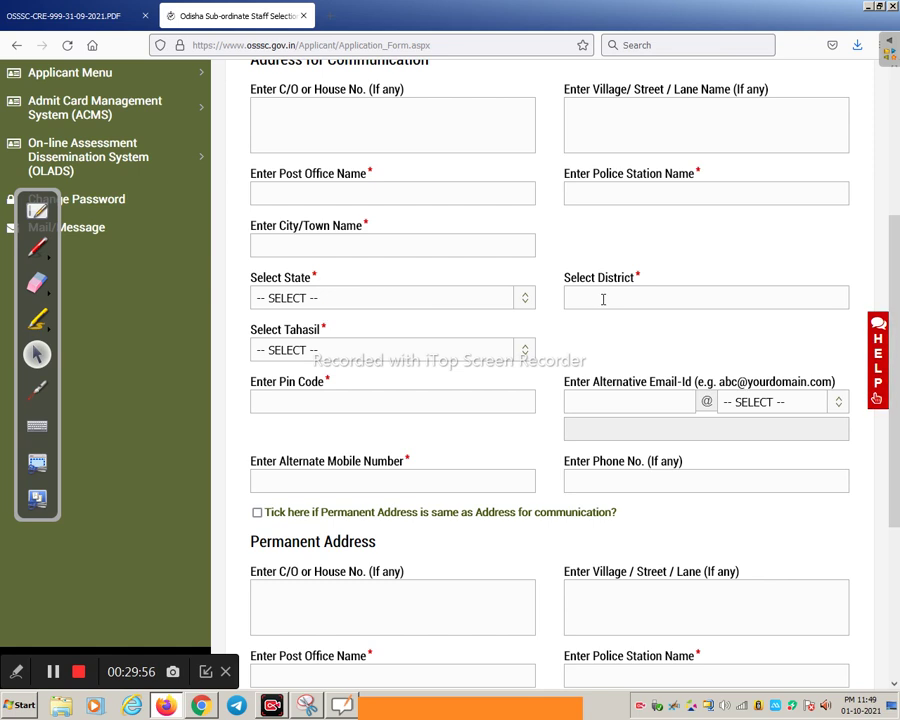
click(325, 352)
click(322, 347)
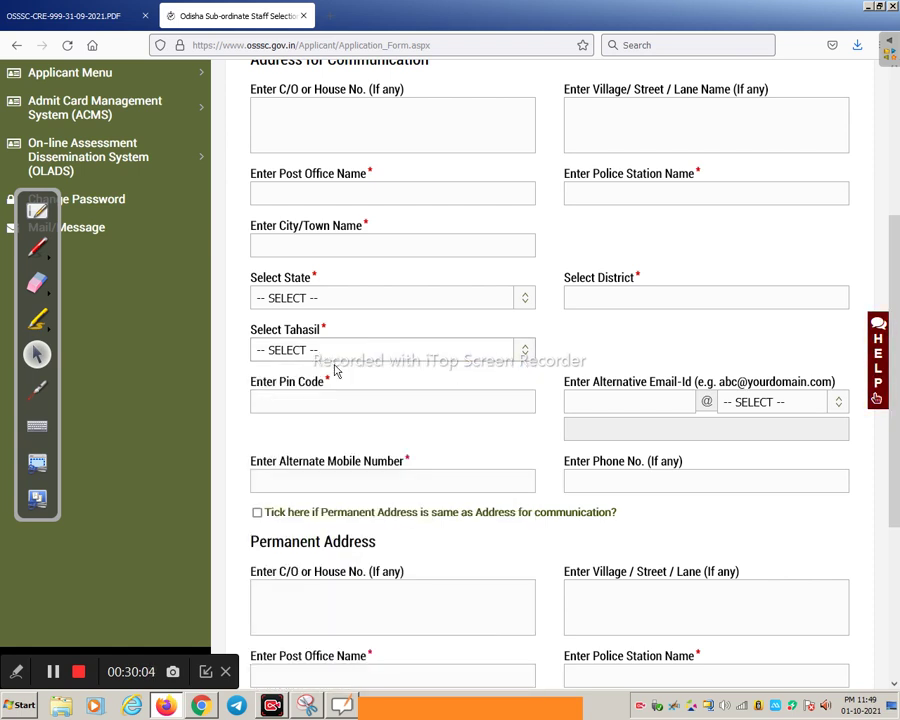
scroll(335, 371, down, 1)
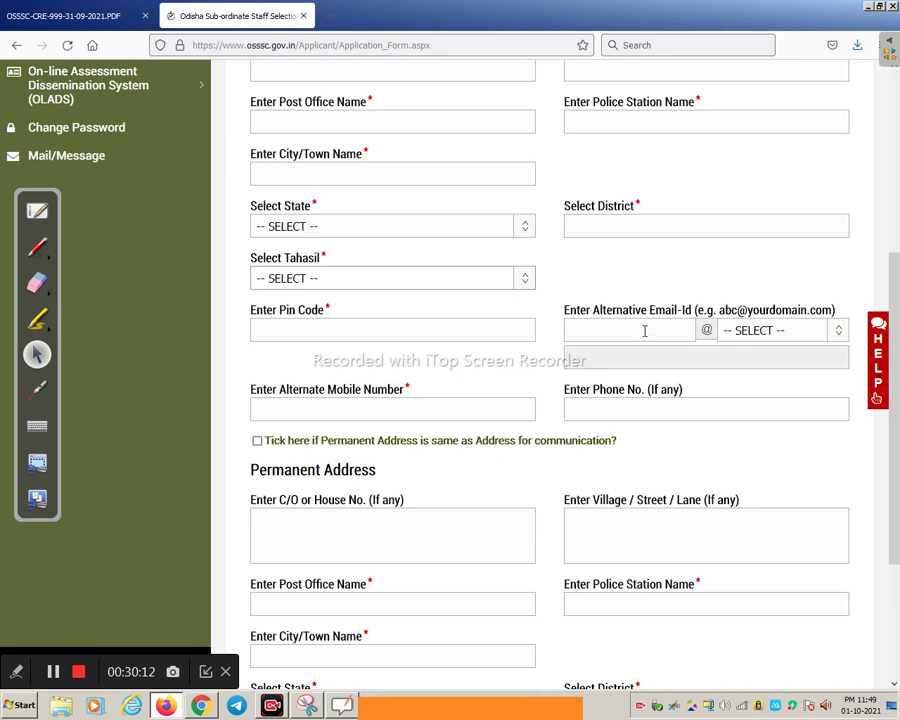
click(771, 333)
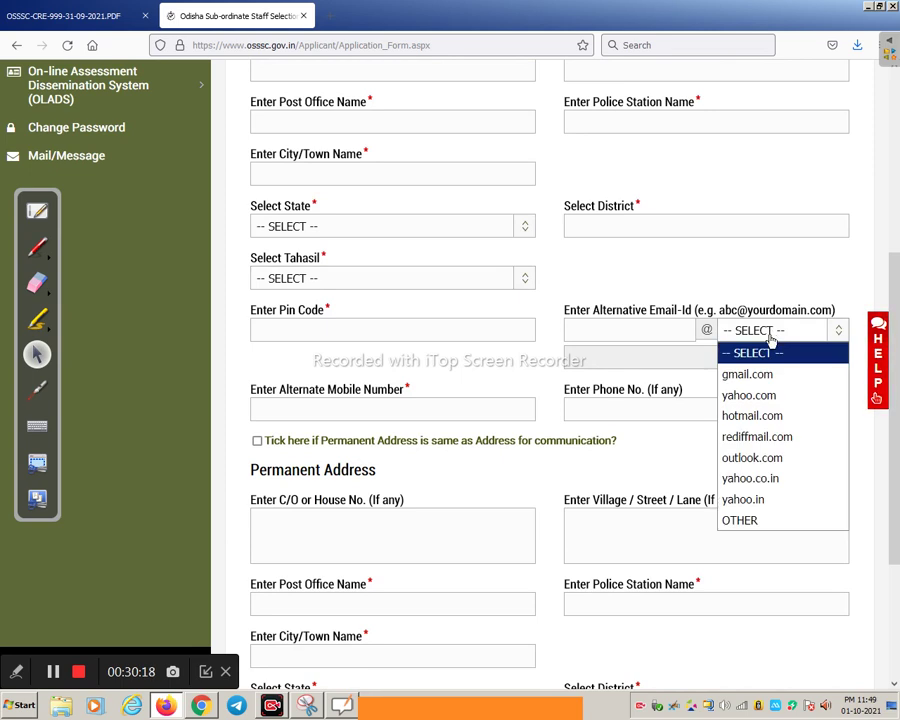
click(786, 333)
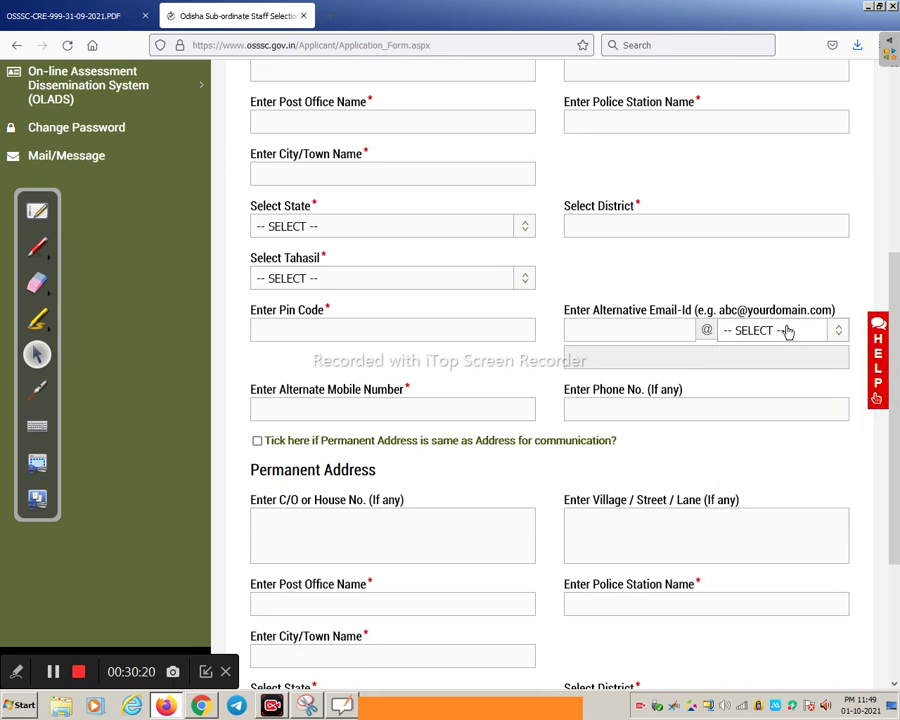
click(650, 333)
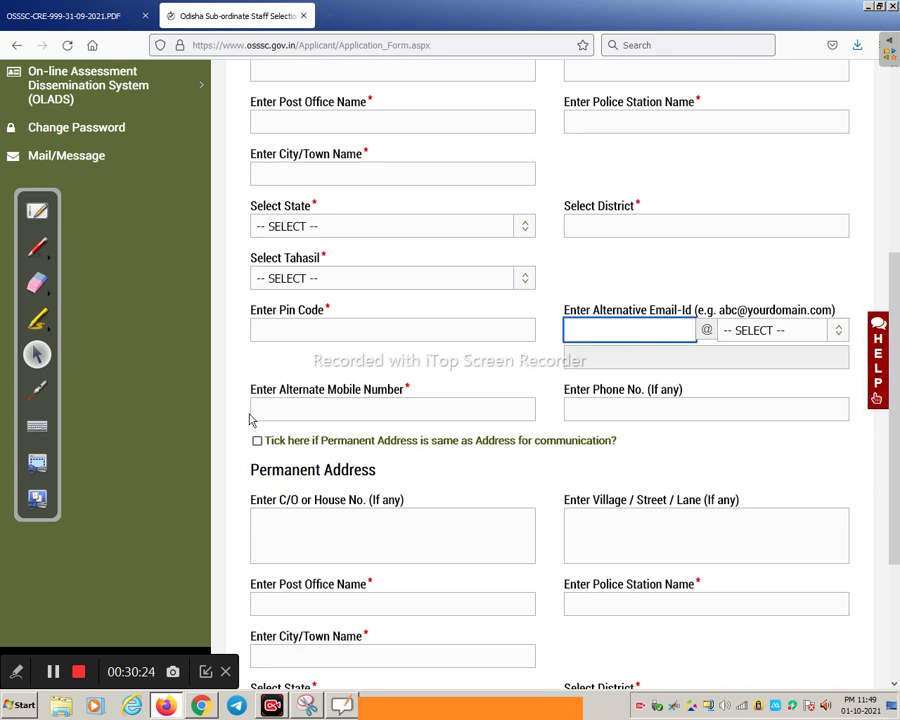
scroll(290, 410, down, 2)
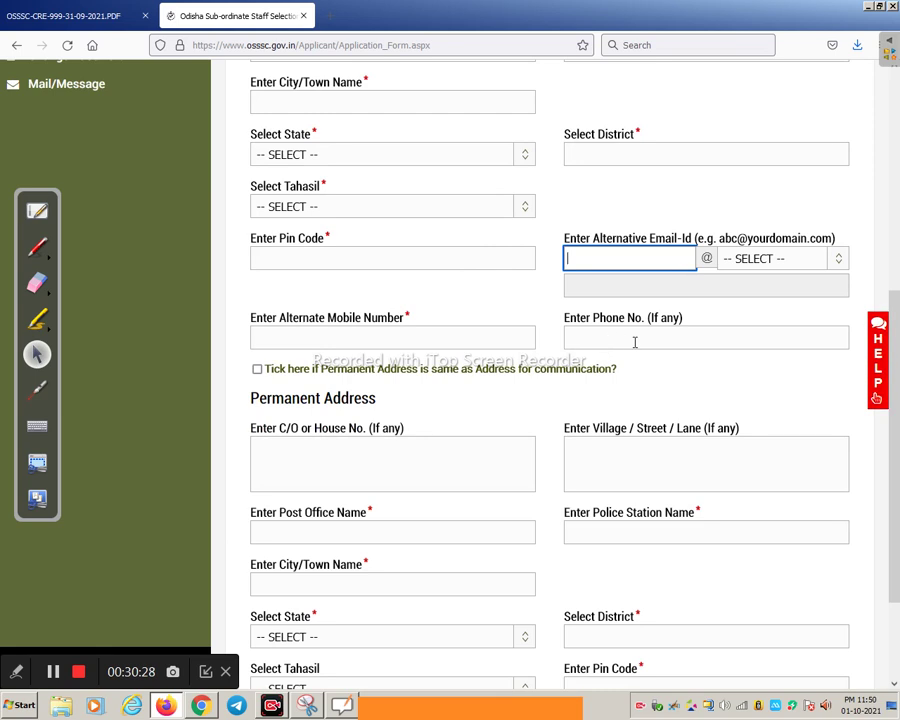
scroll(634, 342, down, 4)
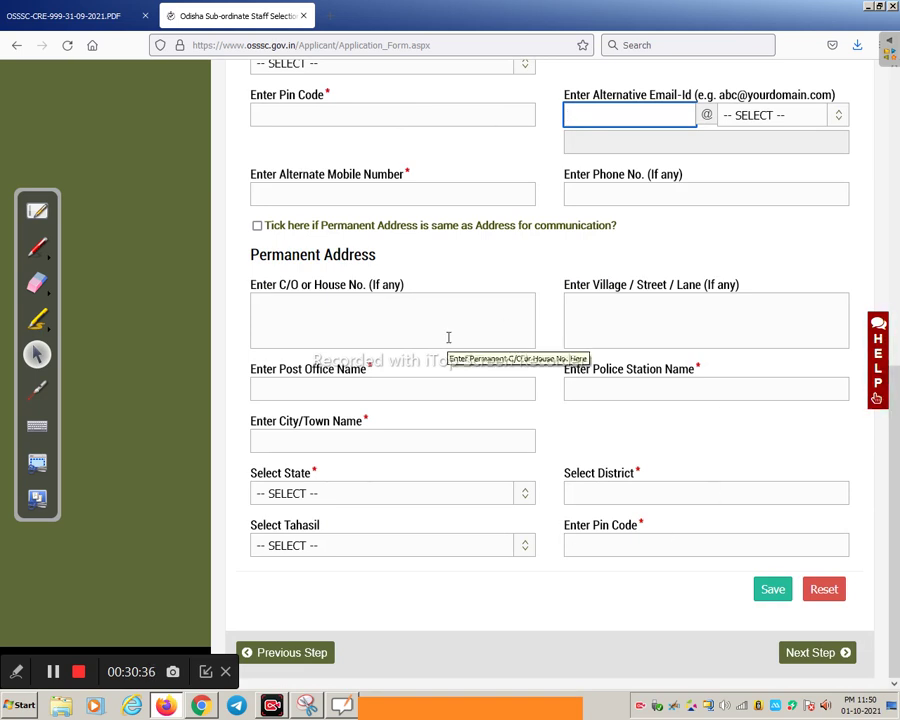
scroll(448, 337, up, 5)
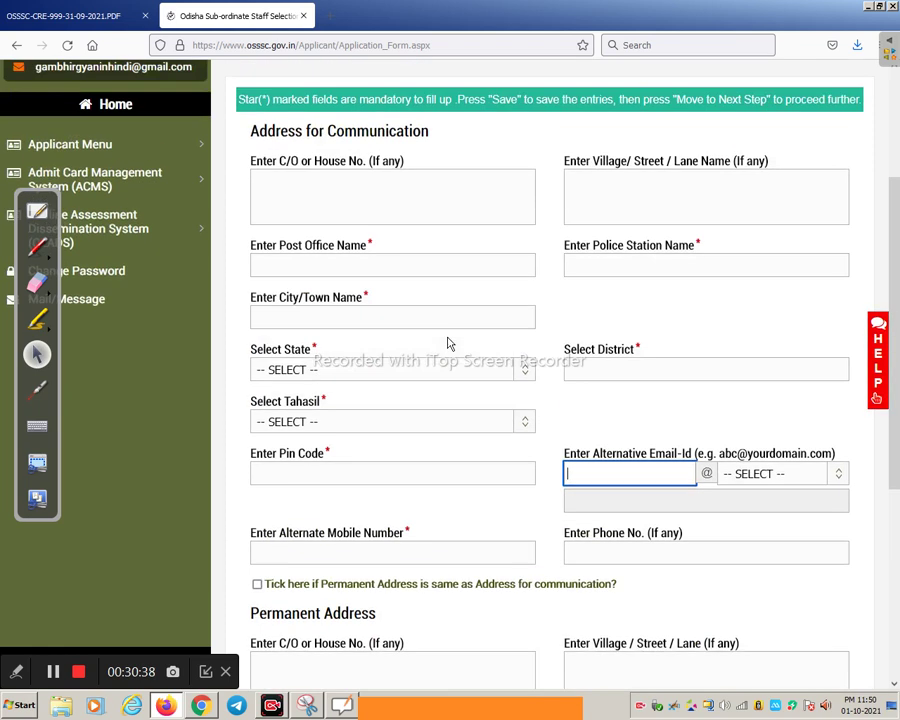
scroll(448, 342, down, 2)
scroll(345, 510, down, 2)
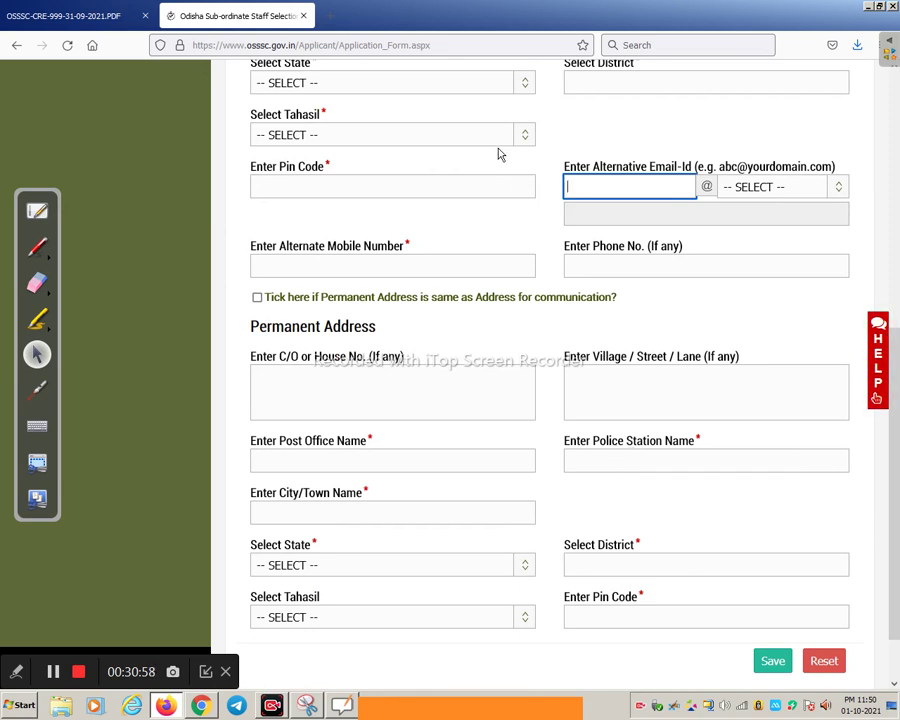
Save the filled address details and advance to the 10th (HSCE) Qualification Details form
click(53, 672)
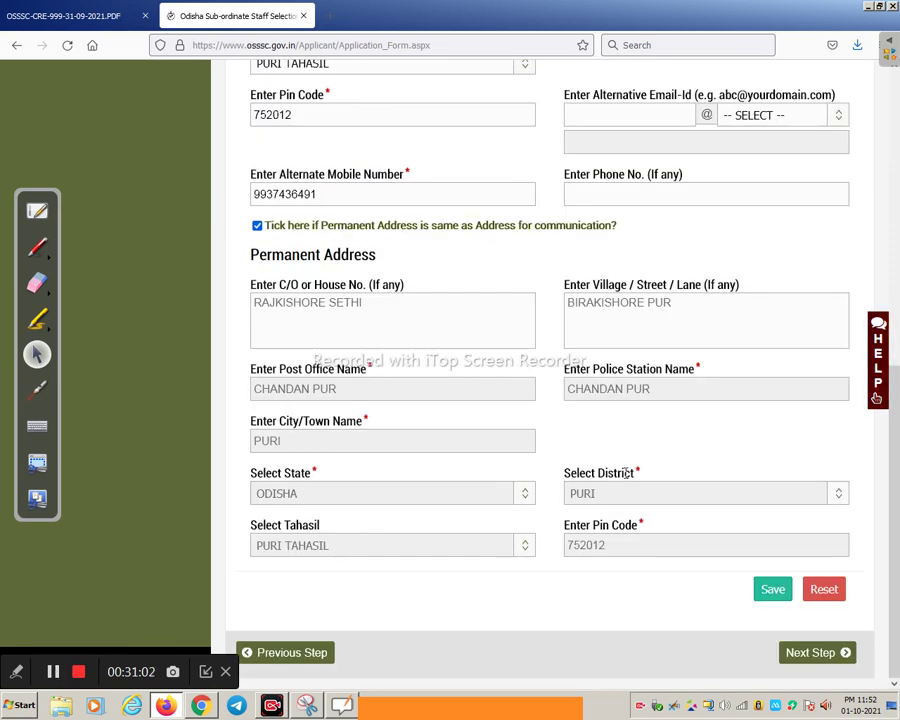
click(771, 589)
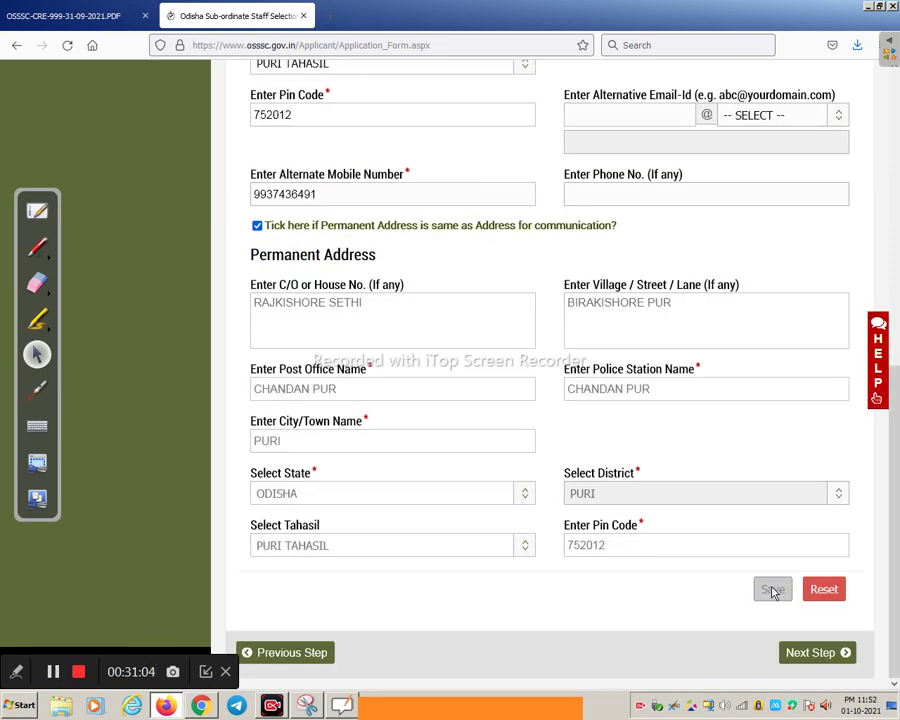
click(798, 655)
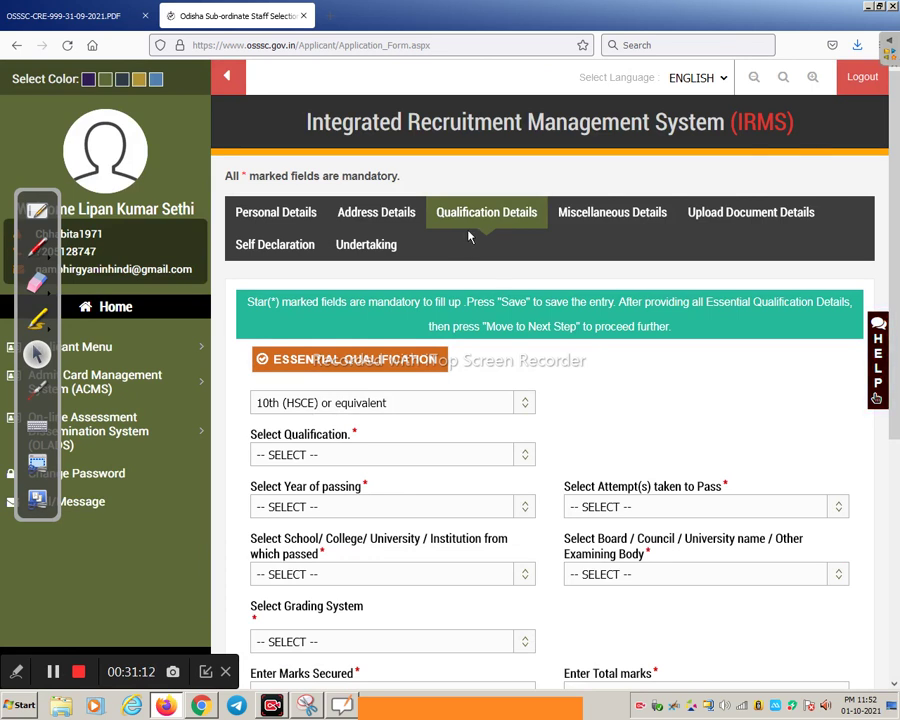
Set the qualification level and the qualification both to 10th (HSCE)
scroll(472, 236, down, 4)
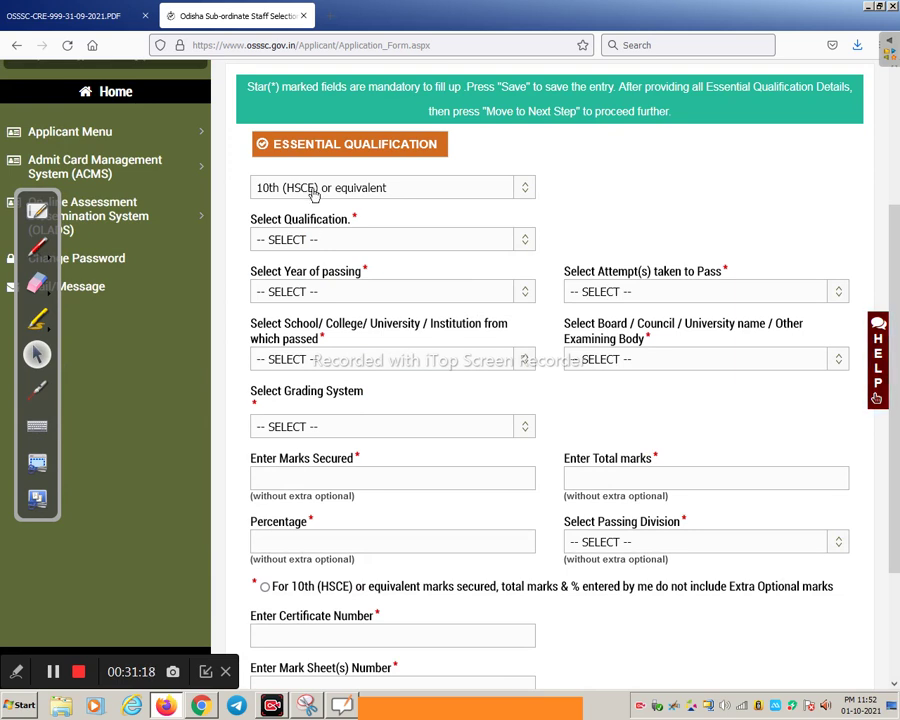
click(385, 193)
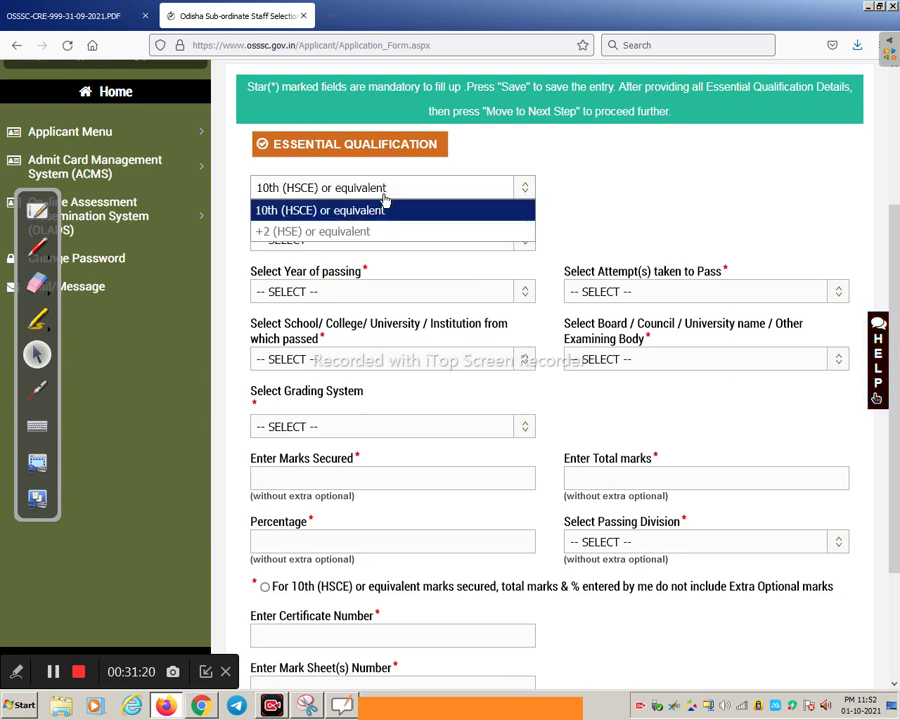
click(366, 211)
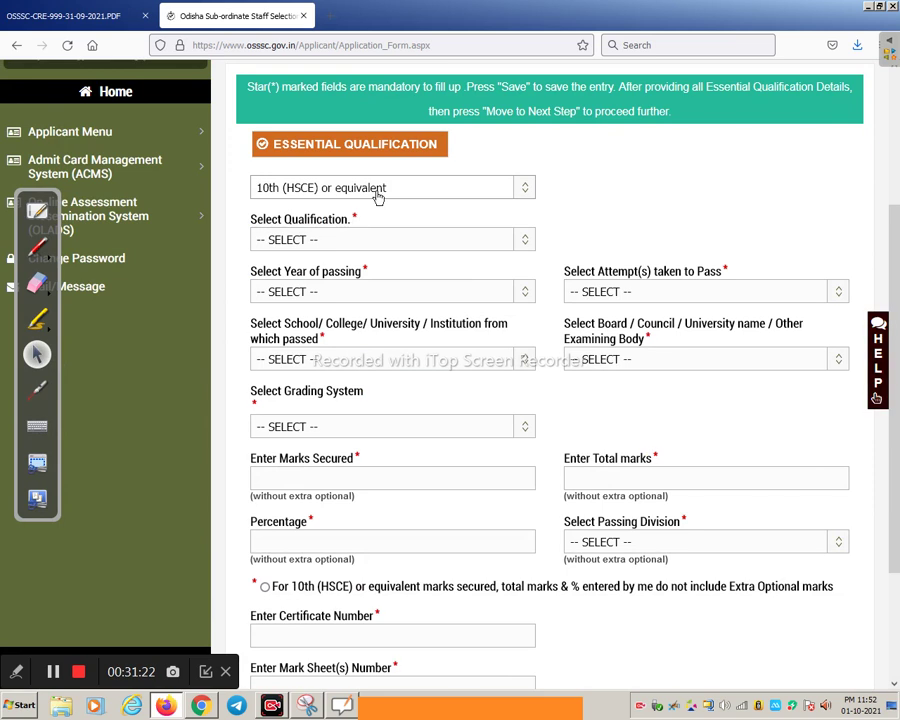
click(324, 242)
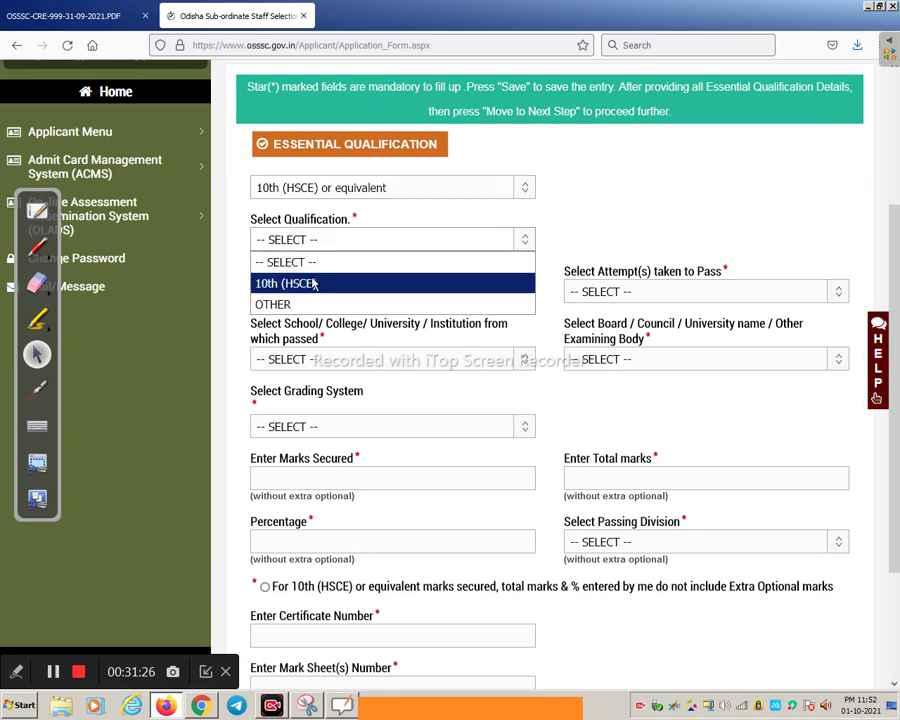
click(313, 284)
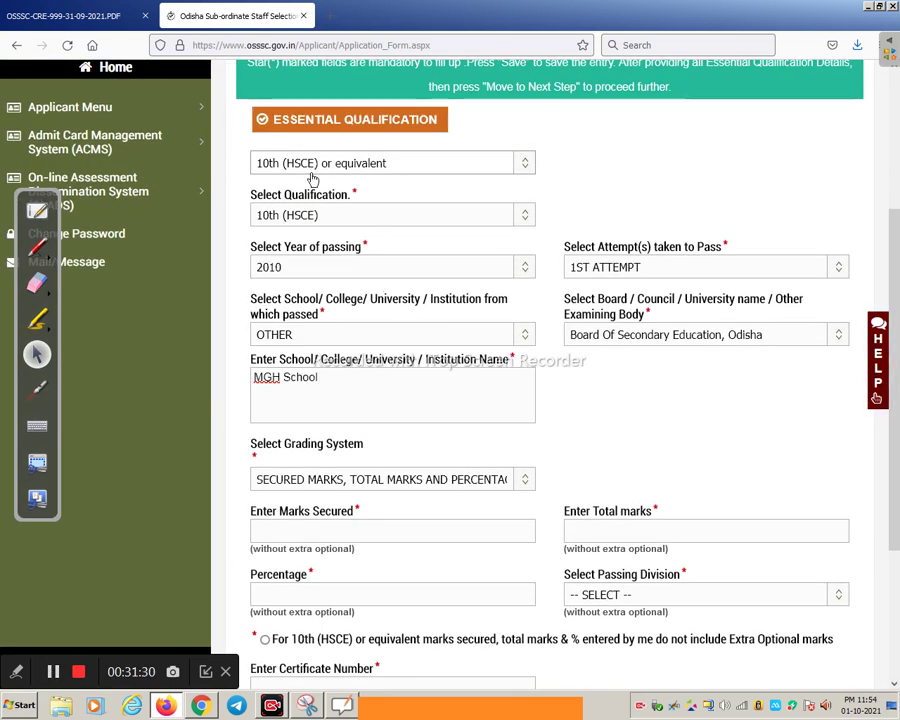
click(281, 217)
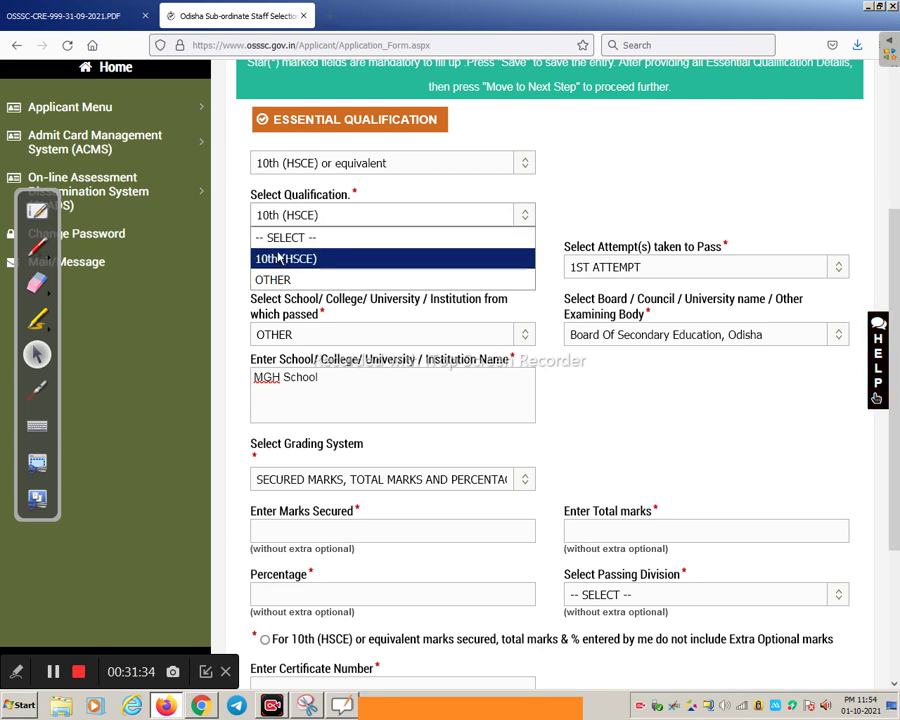
click(281, 258)
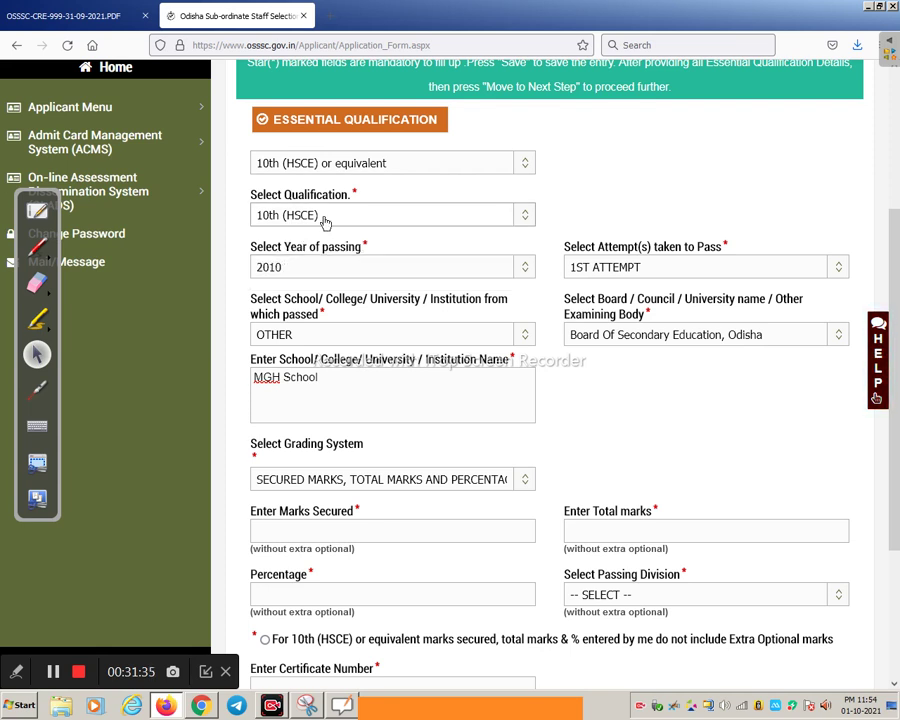
Choose 2010 as passing year, 1ST ATTEMPT, and Board Of Secondary Education, Odisha
click(310, 267)
click(307, 265)
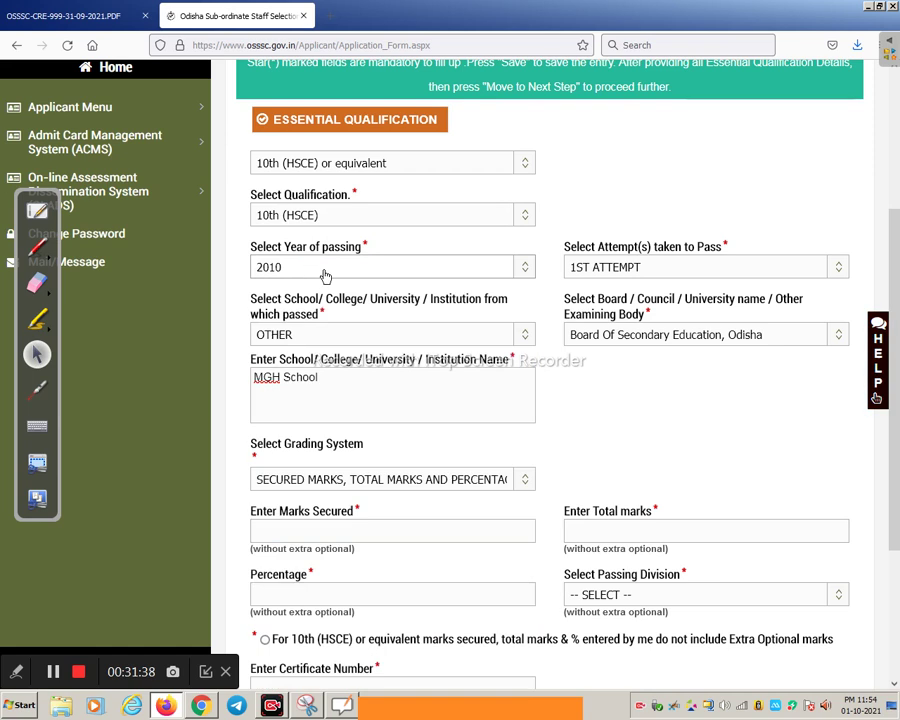
click(636, 268)
click(636, 271)
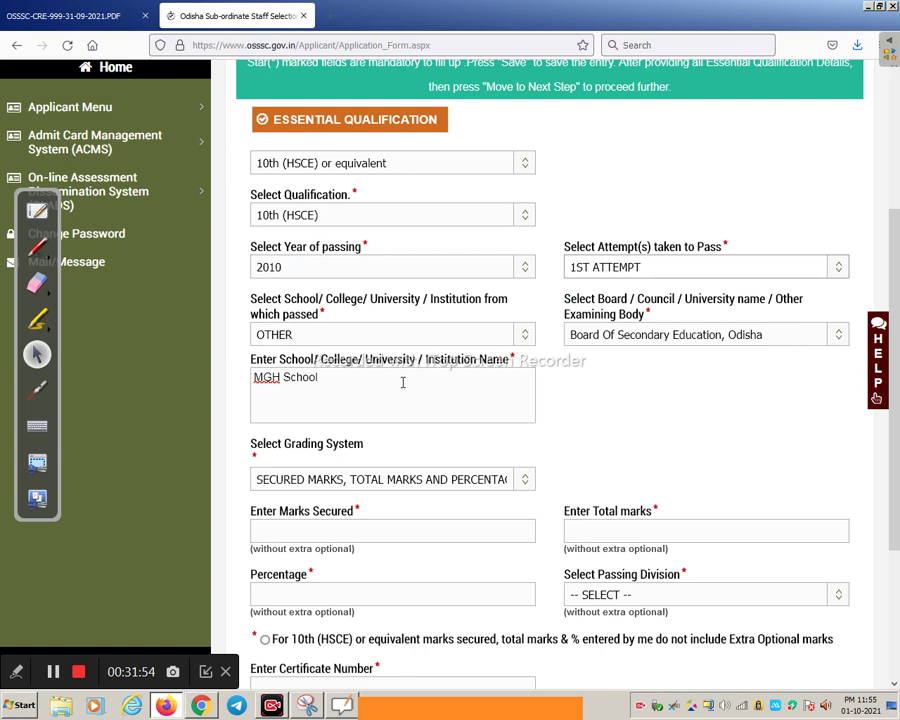
click(600, 338)
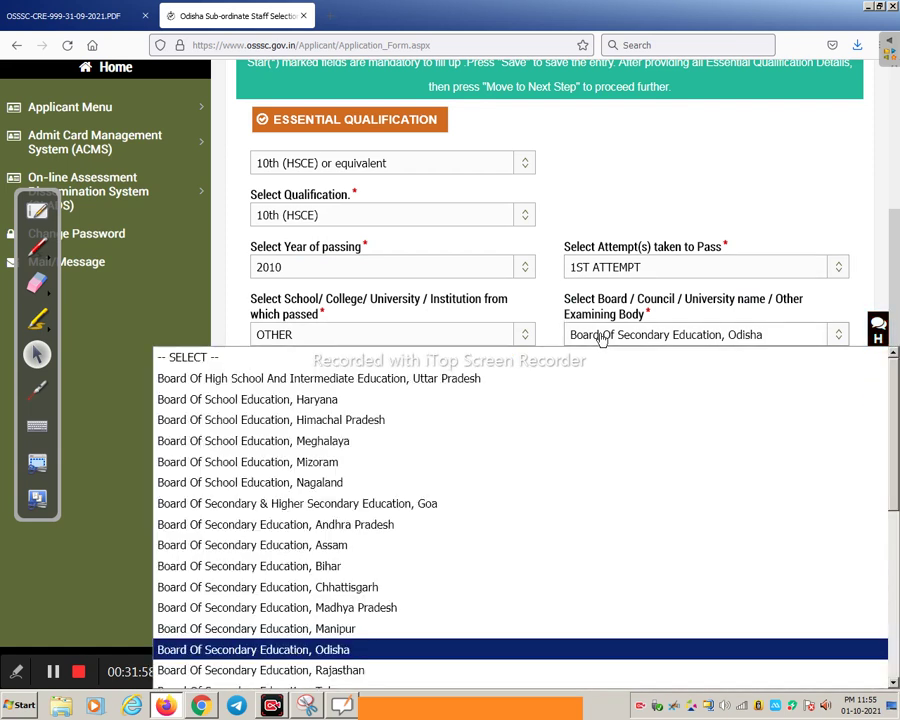
click(600, 338)
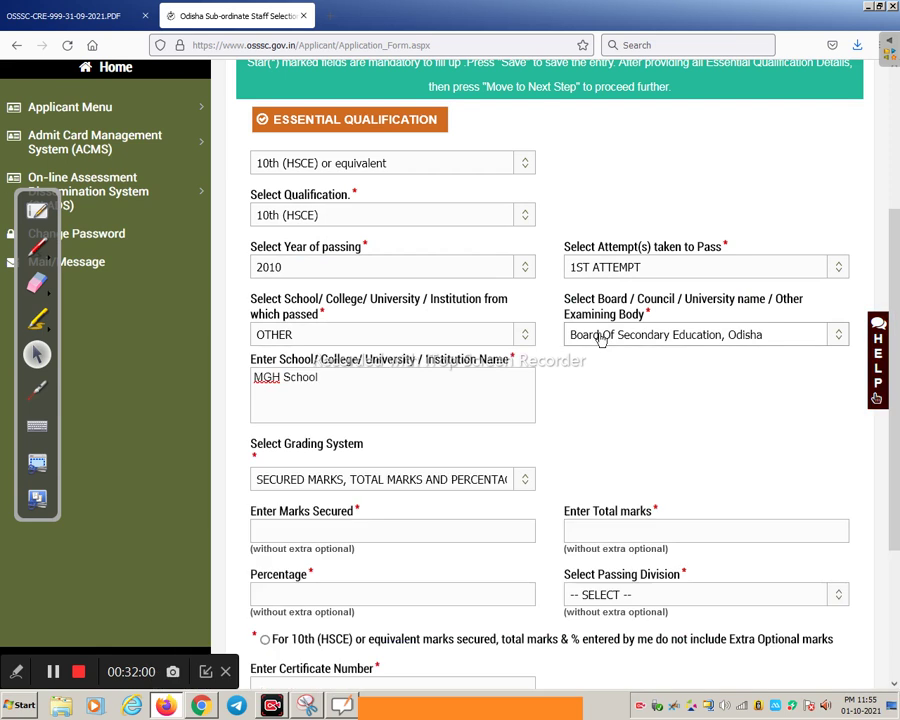
scroll(313, 391, down, 3)
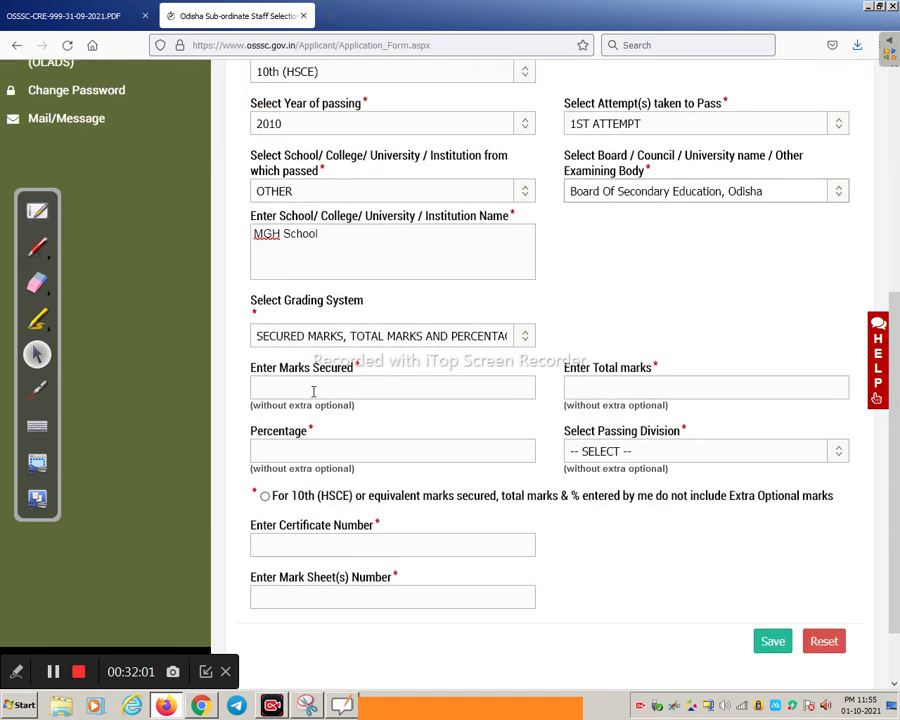
Grade by secured marks: 388 of 600, giving 64.66667%, with First Division
click(273, 341)
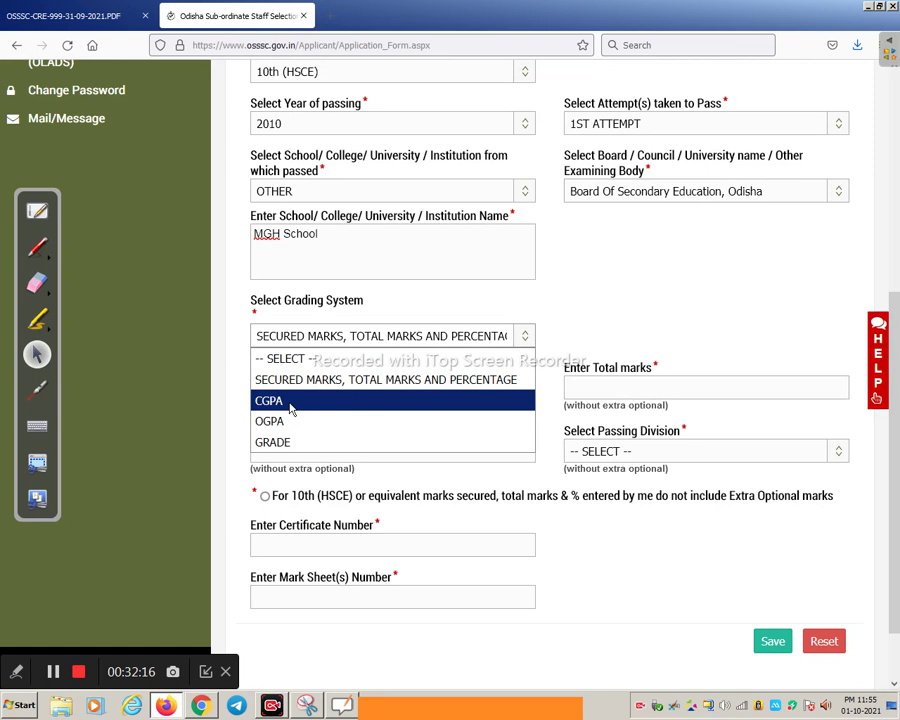
click(300, 390)
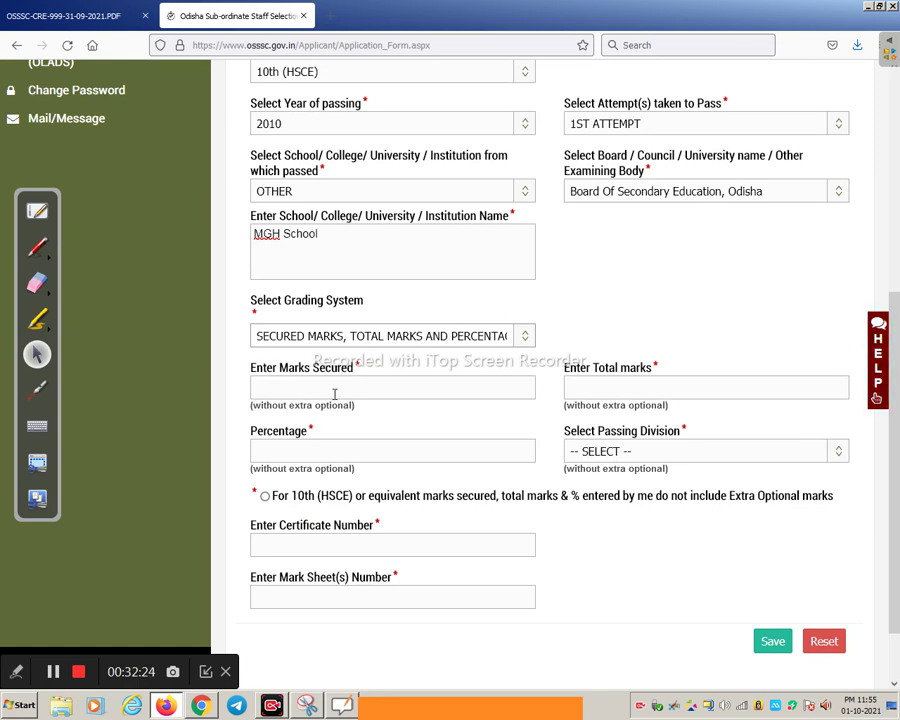
click(298, 389)
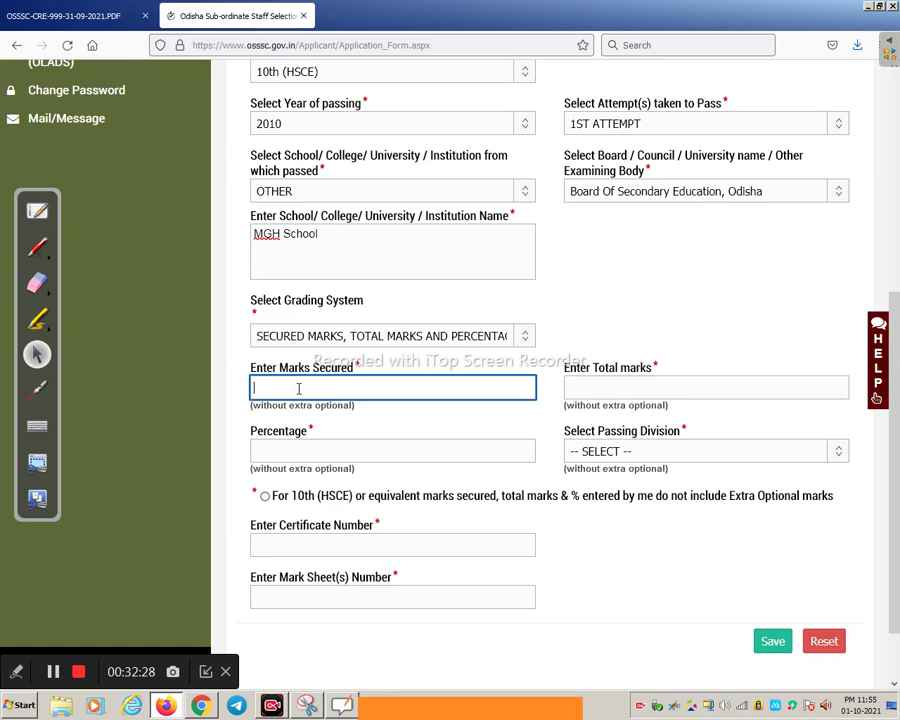
text(388)
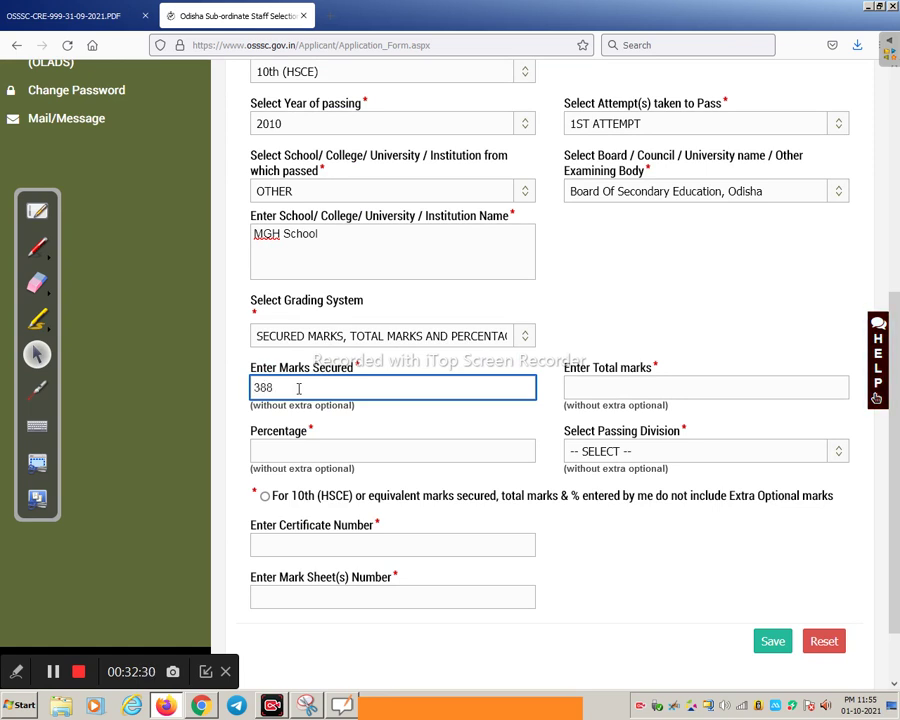
click(620, 393)
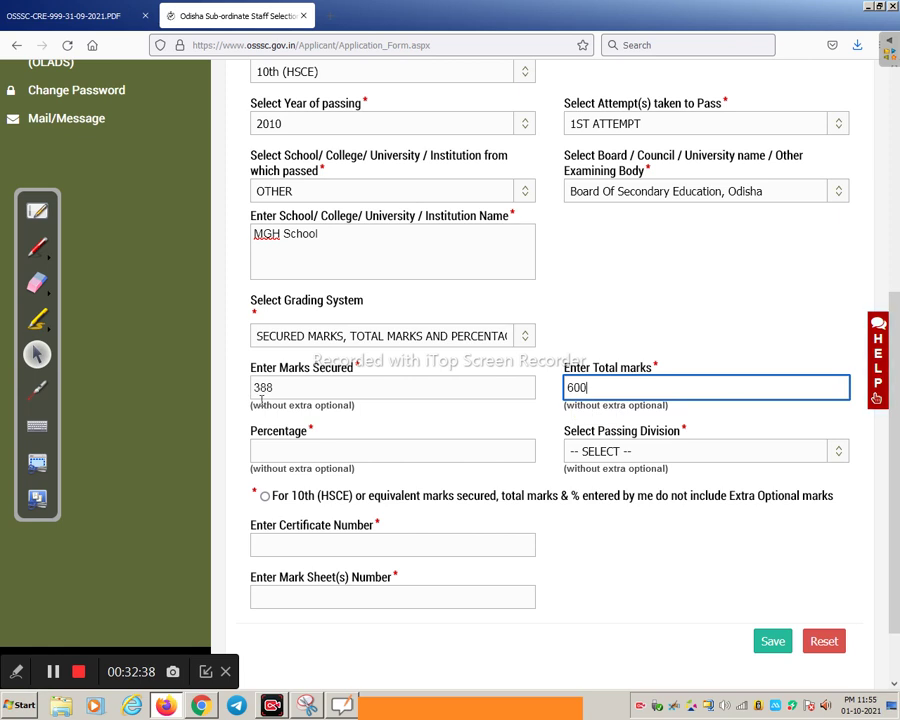
click(307, 450)
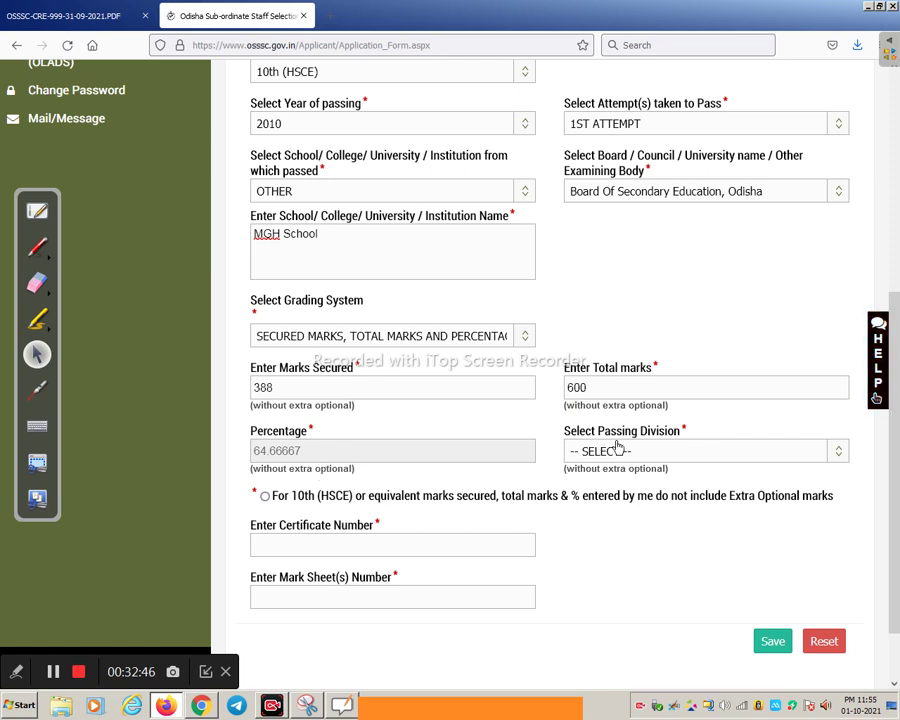
click(648, 452)
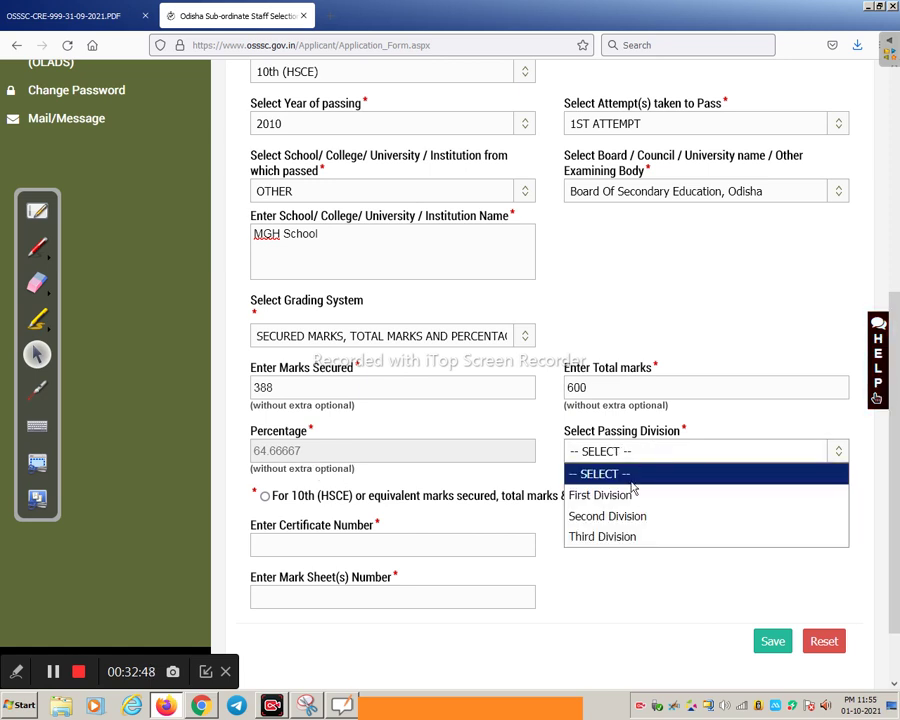
click(632, 494)
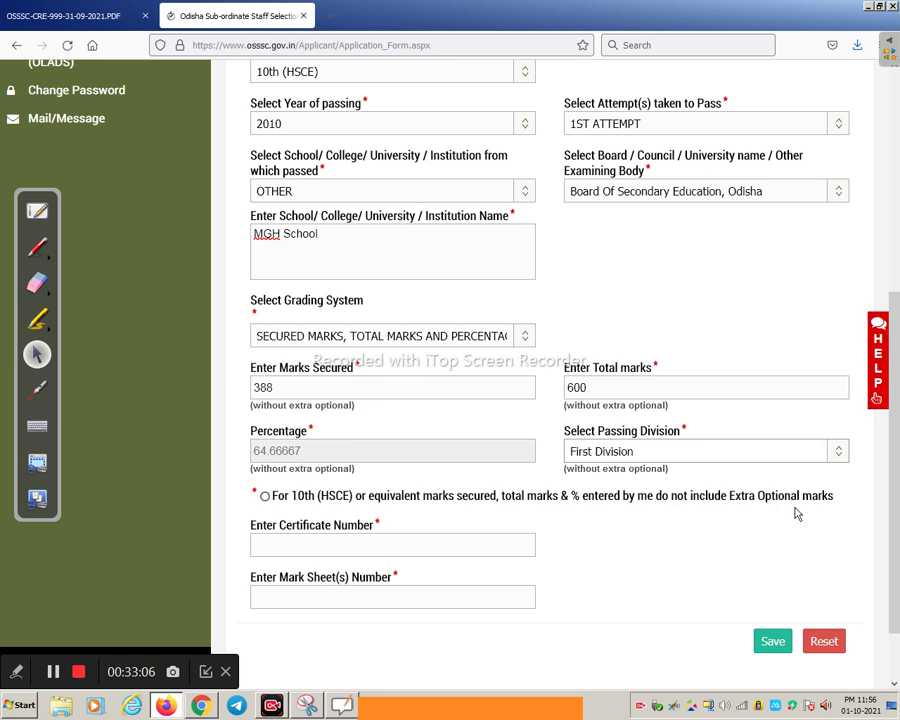
Tick the optional-subjects declaration and fill in the certificate and mark sheet numbers
click(265, 496)
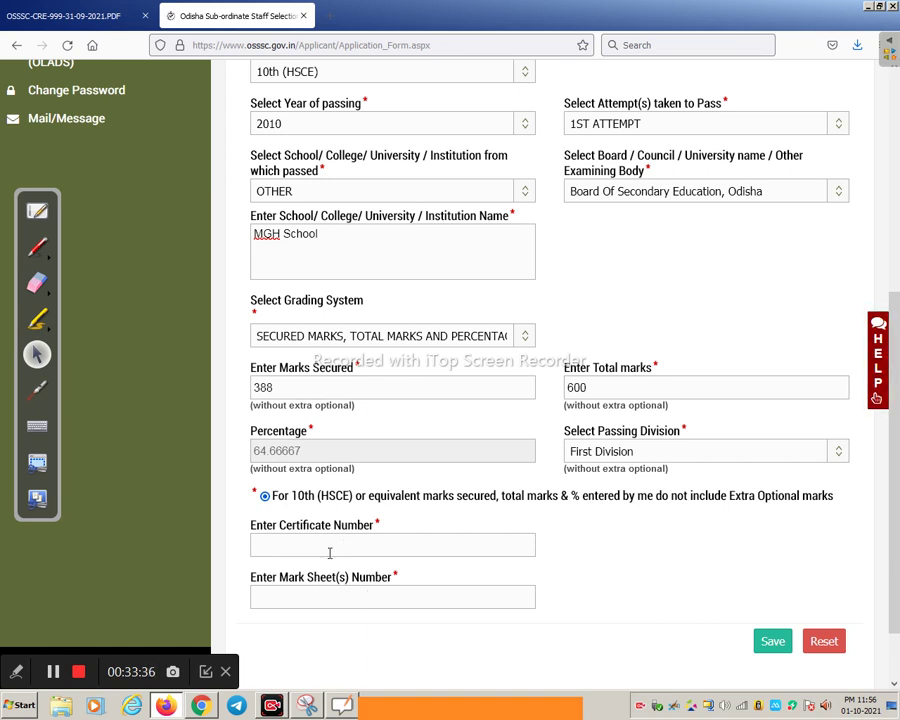
click(330, 545)
key(Tab)
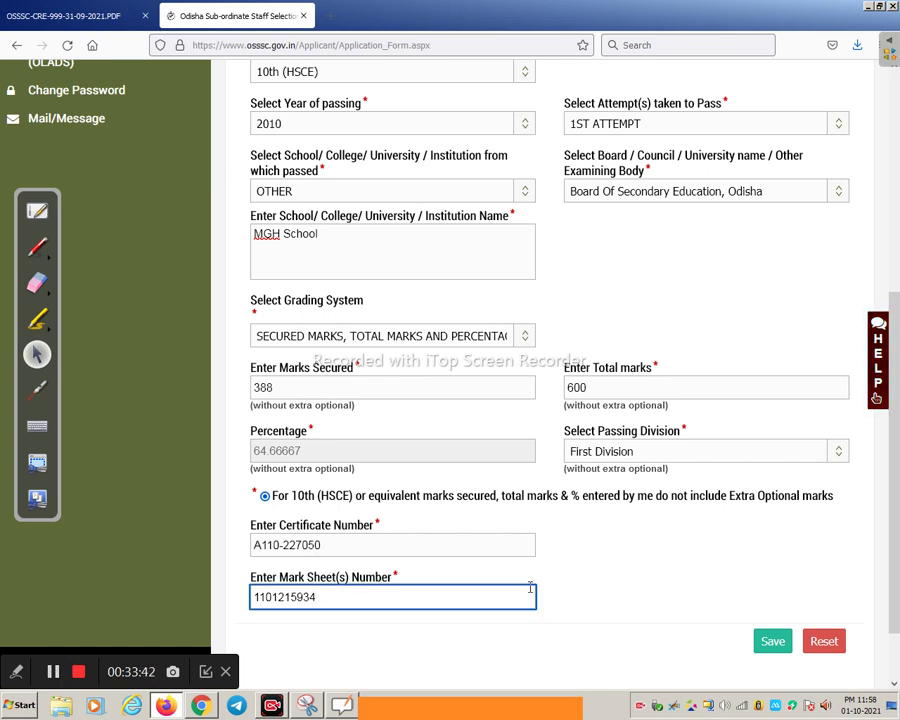
Save the 10th record, then set the +2 (HSE) level with Commerce as discipline
click(770, 642)
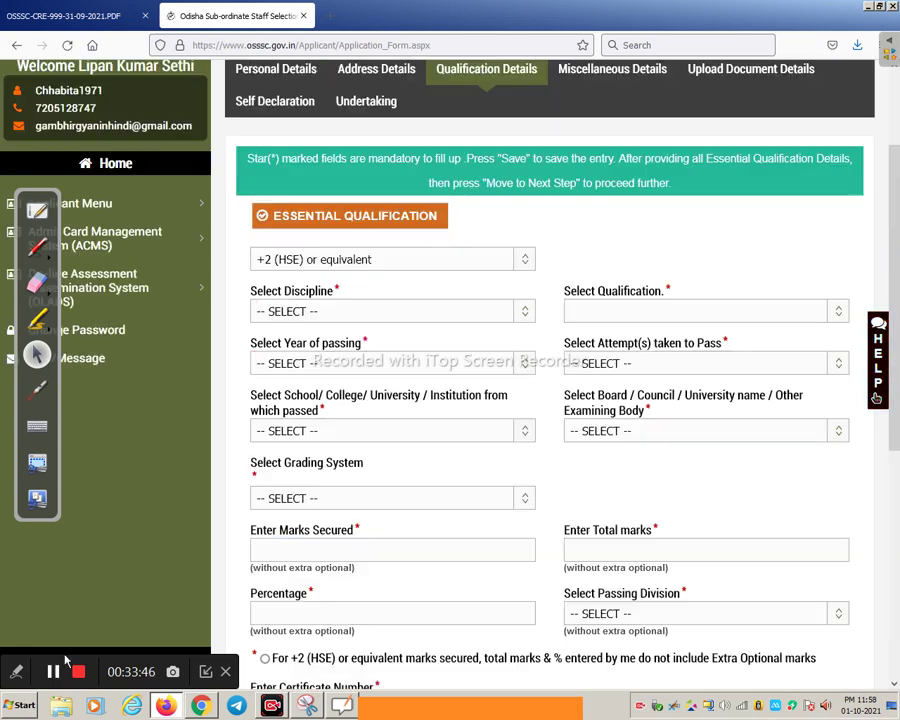
click(444, 257)
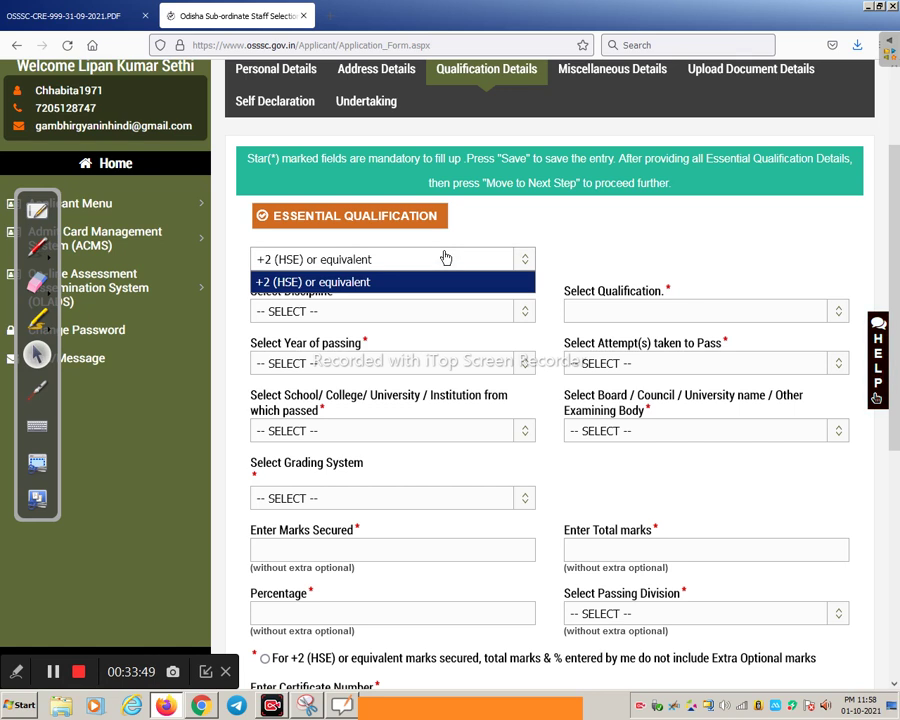
click(396, 265)
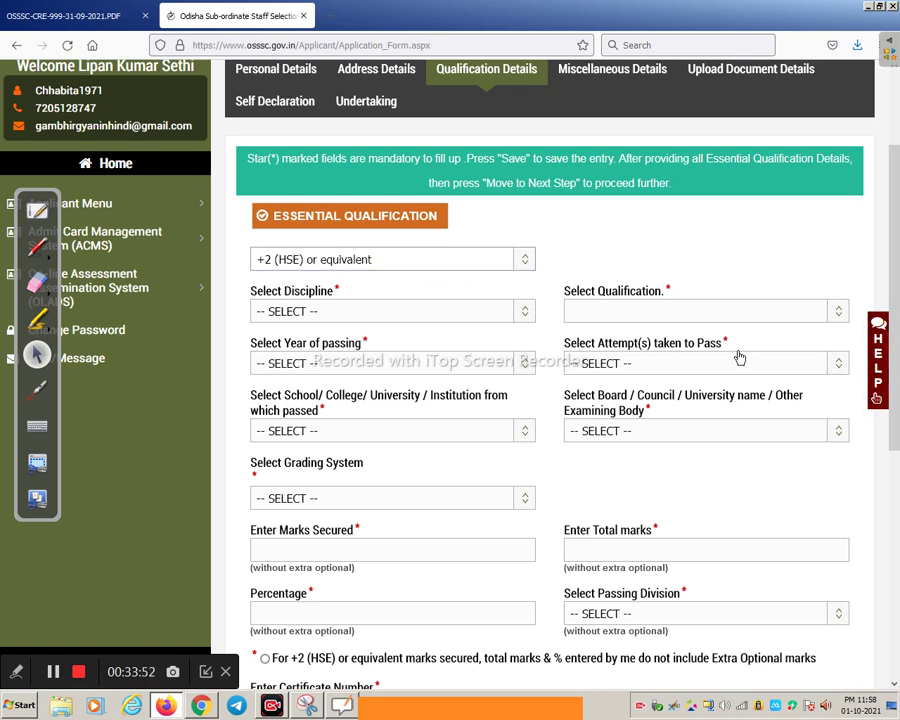
click(355, 315)
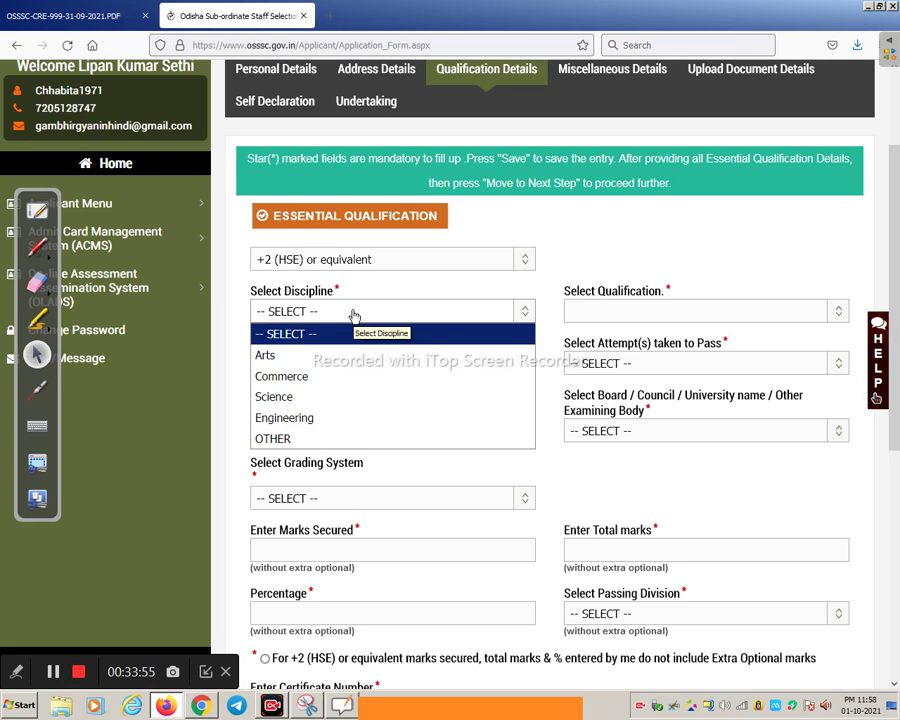
click(318, 385)
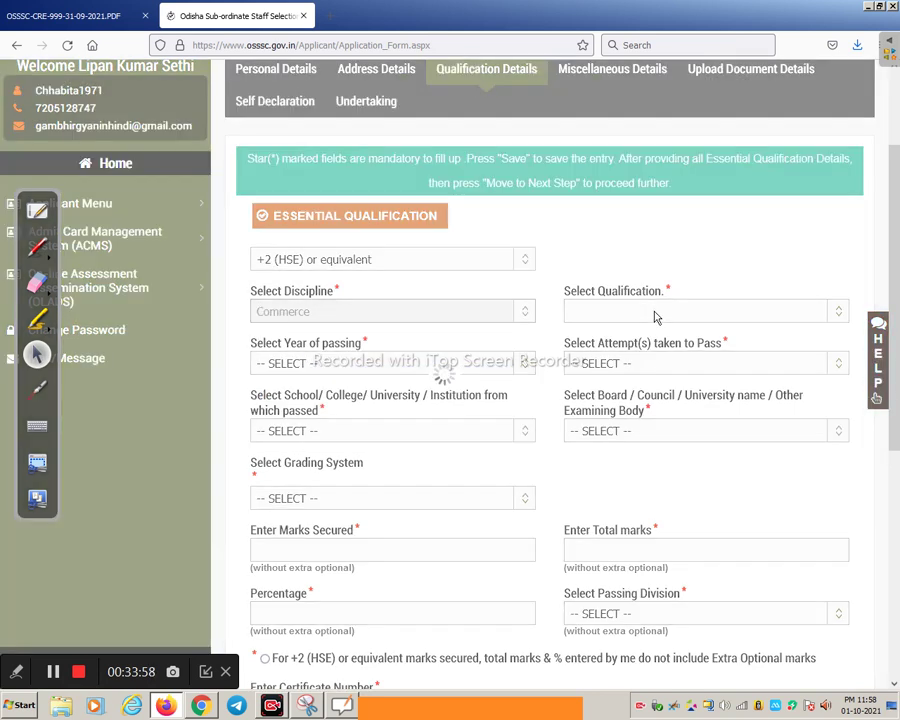
Choose +2 (HSEC) as the qualification and OTHER as the school or college
click(646, 313)
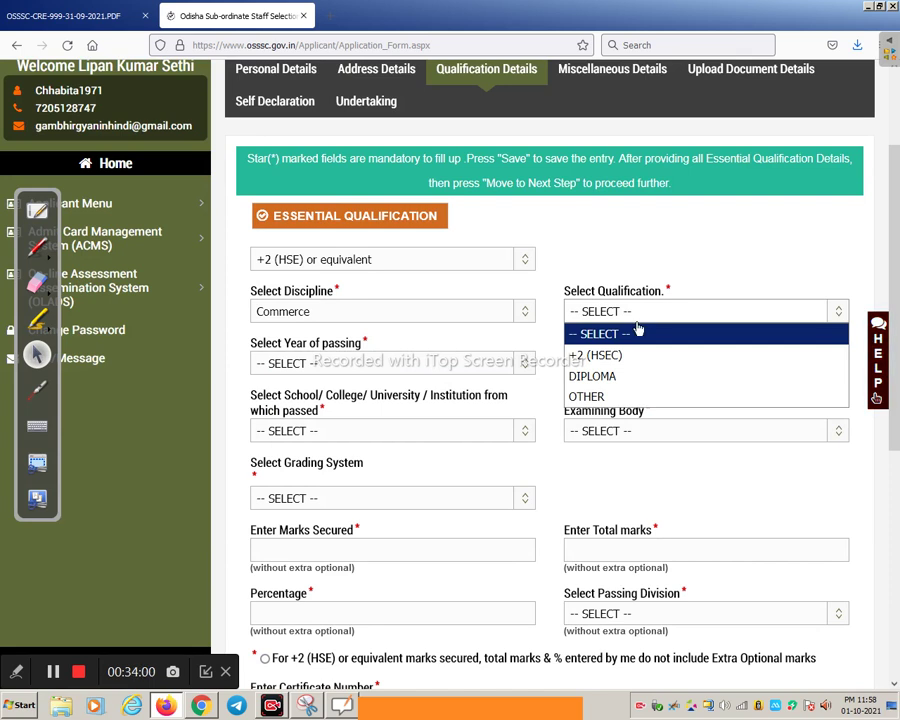
click(623, 357)
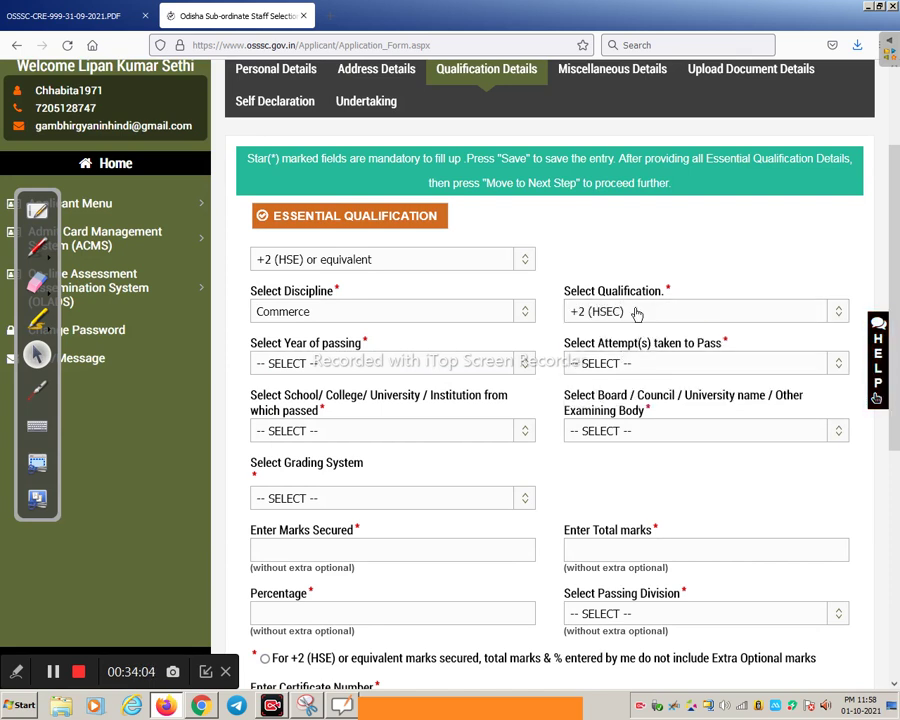
click(636, 316)
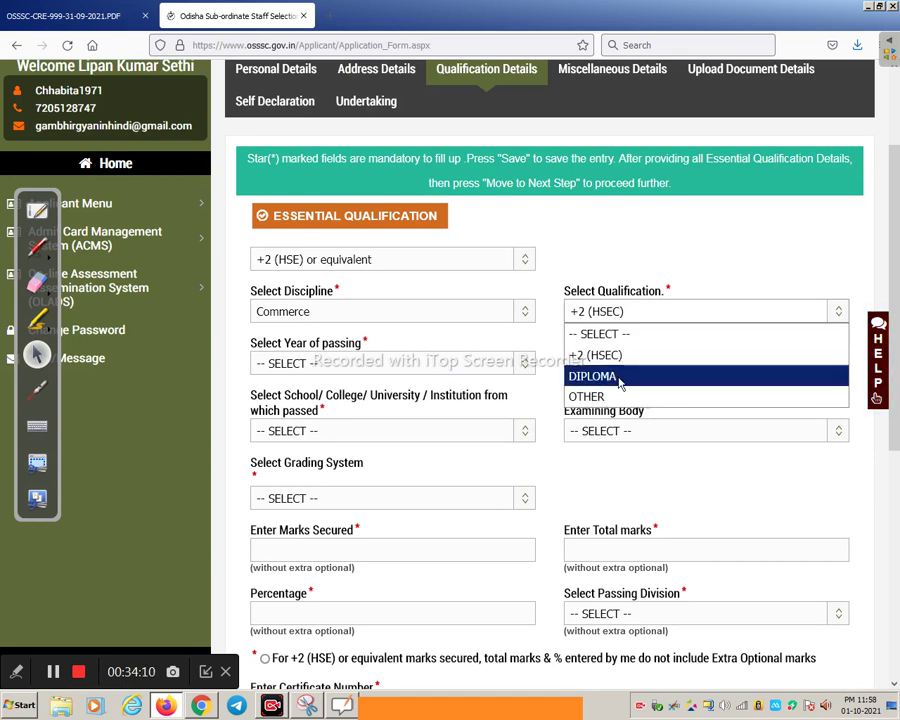
click(650, 317)
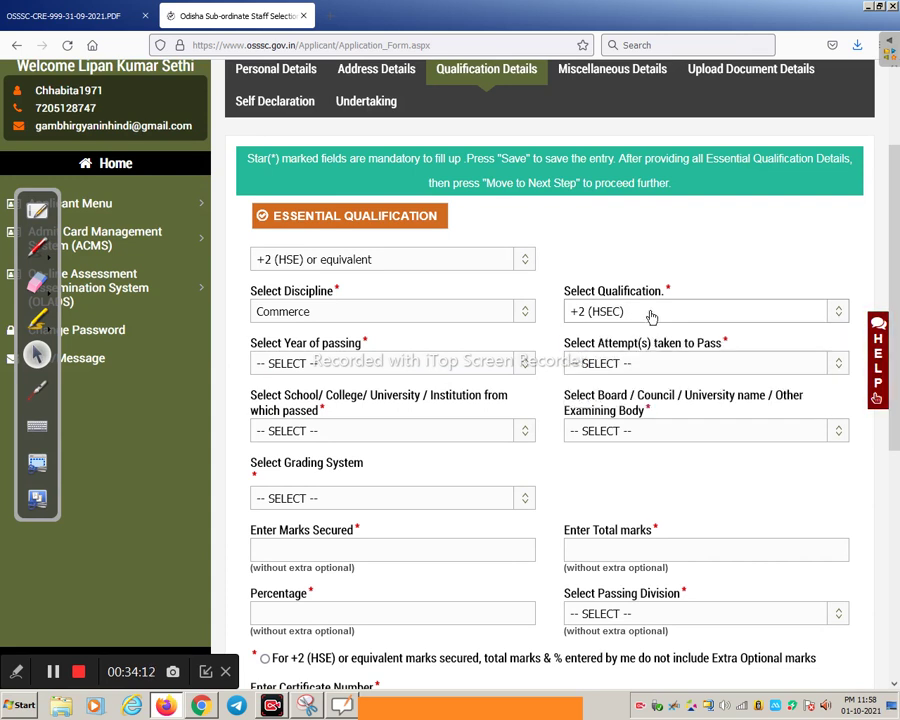
click(378, 356)
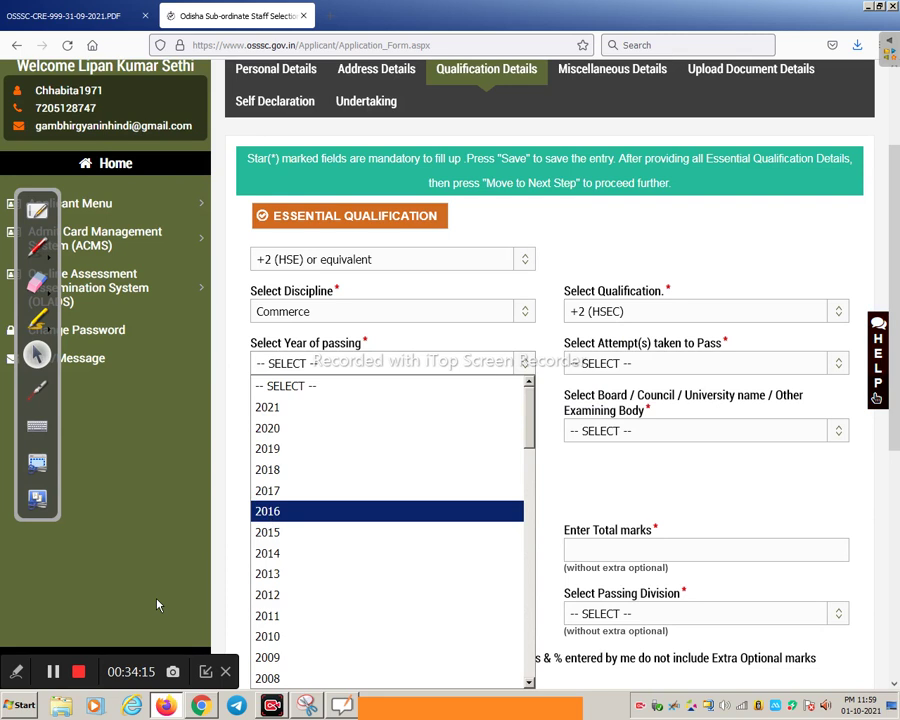
click(449, 373)
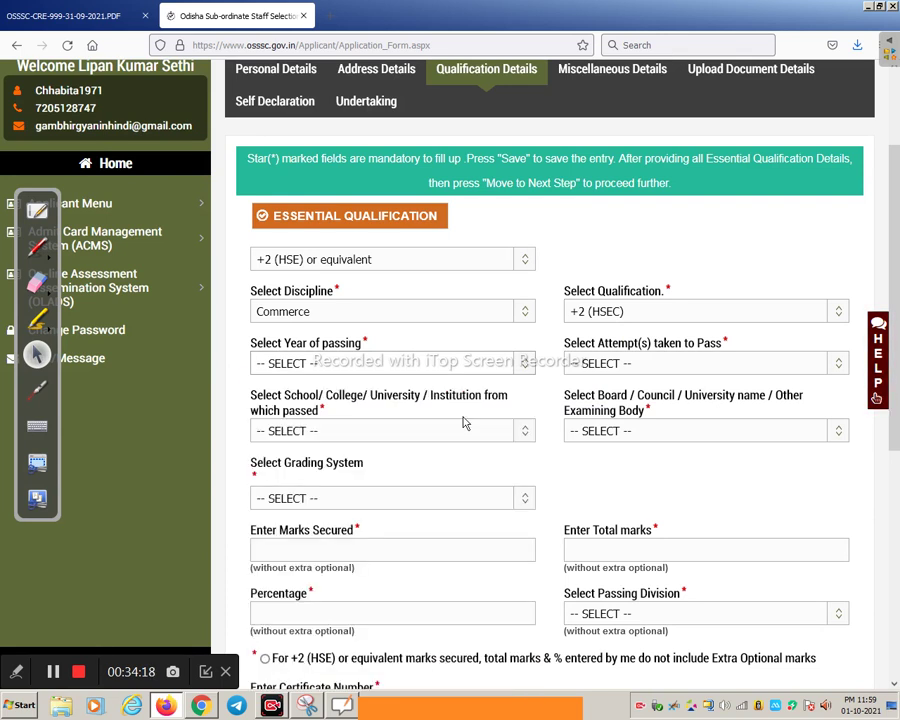
click(333, 431)
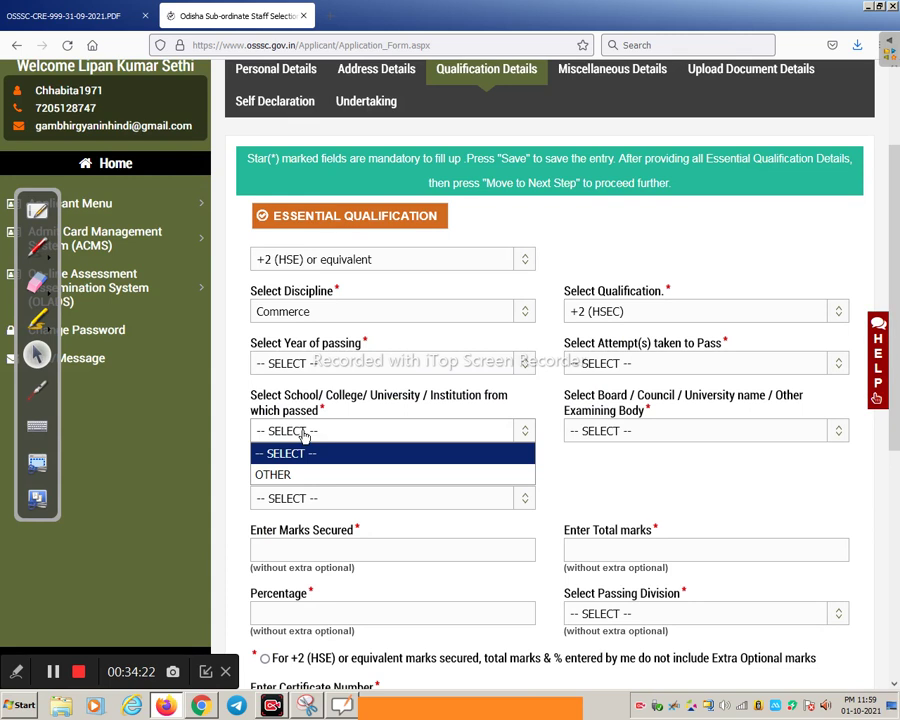
click(272, 474)
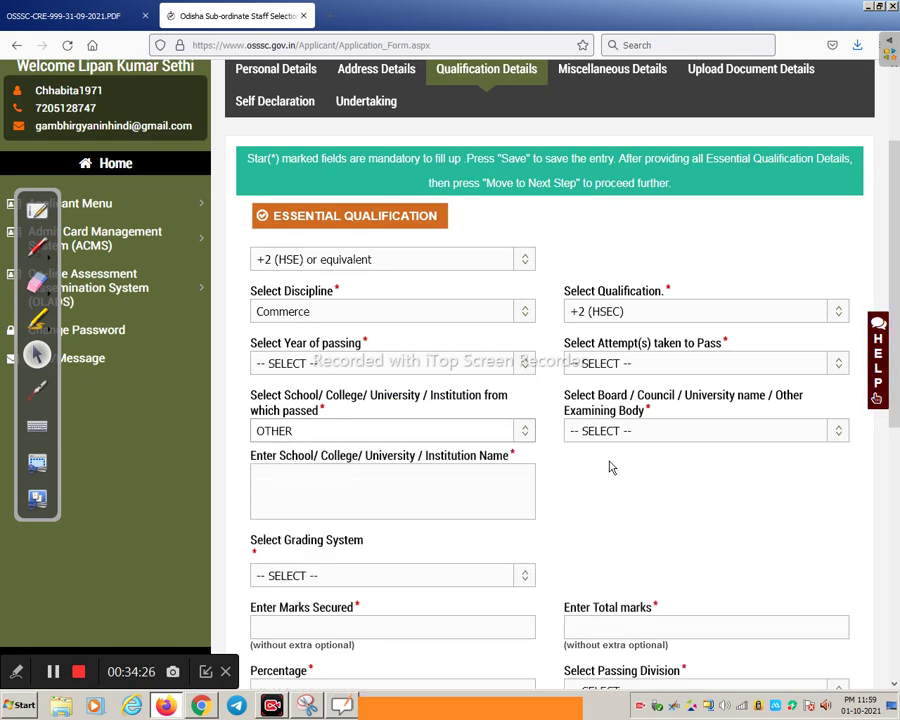
Choose Council Of Higher Secondary Education, Odisha as the +2 board
click(650, 431)
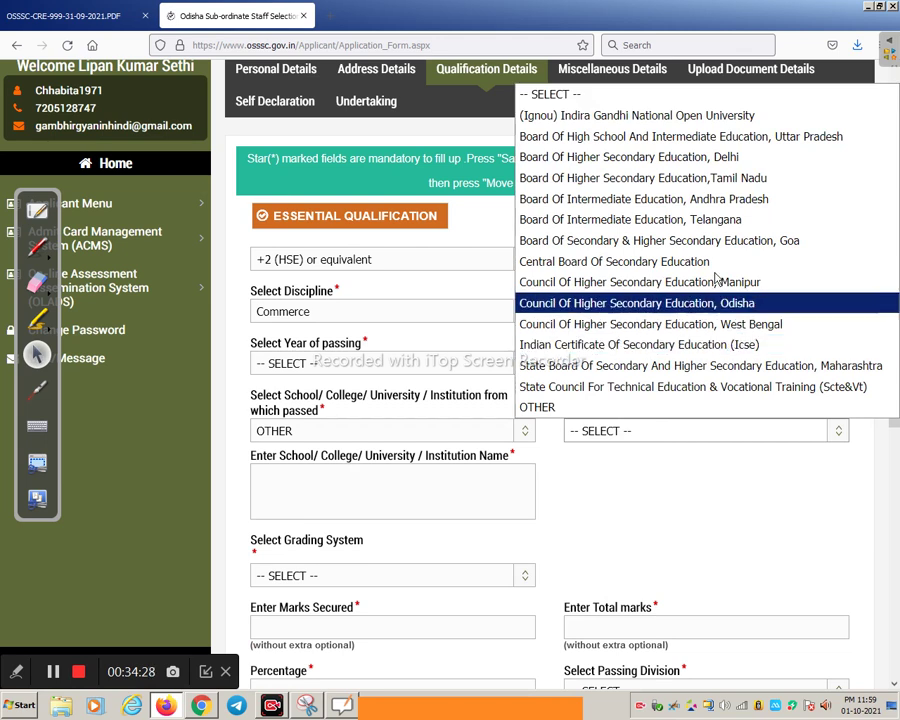
click(700, 303)
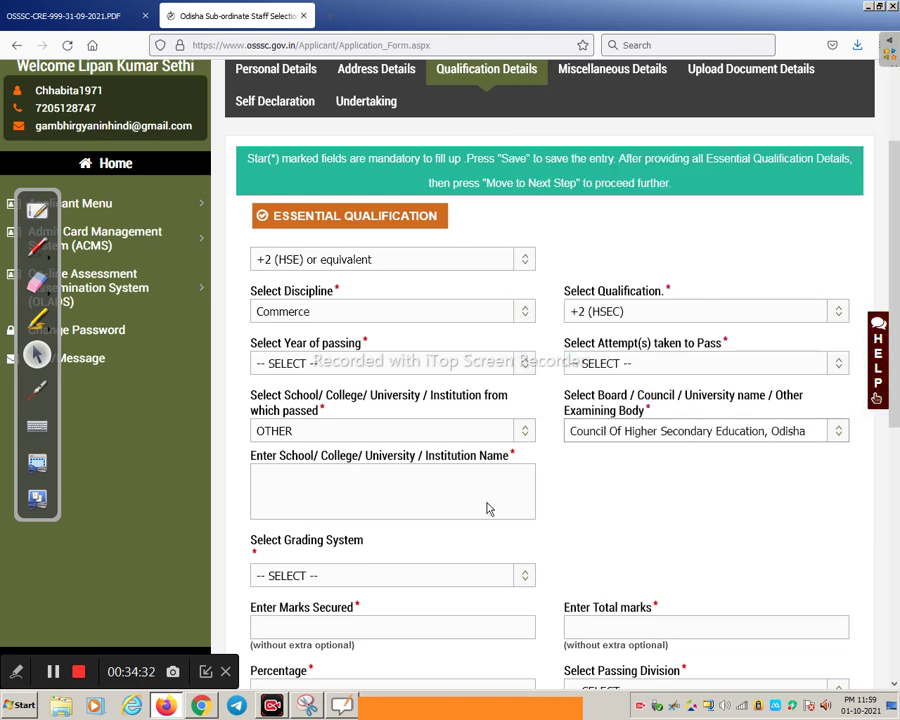
scroll(430, 515, down, 1)
scroll(318, 514, down, 1)
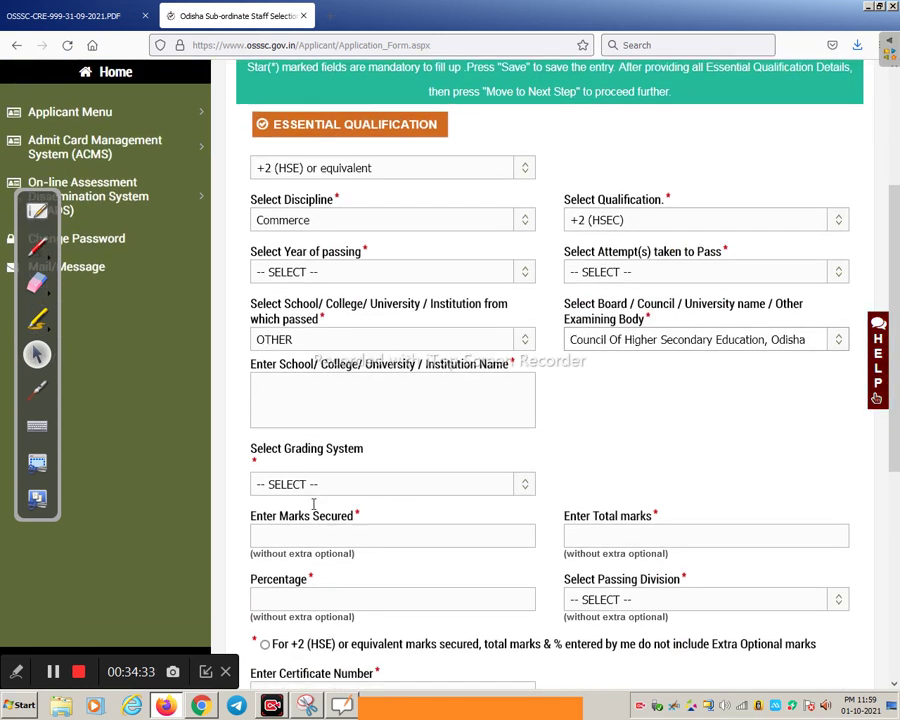
scroll(354, 468, down, 2)
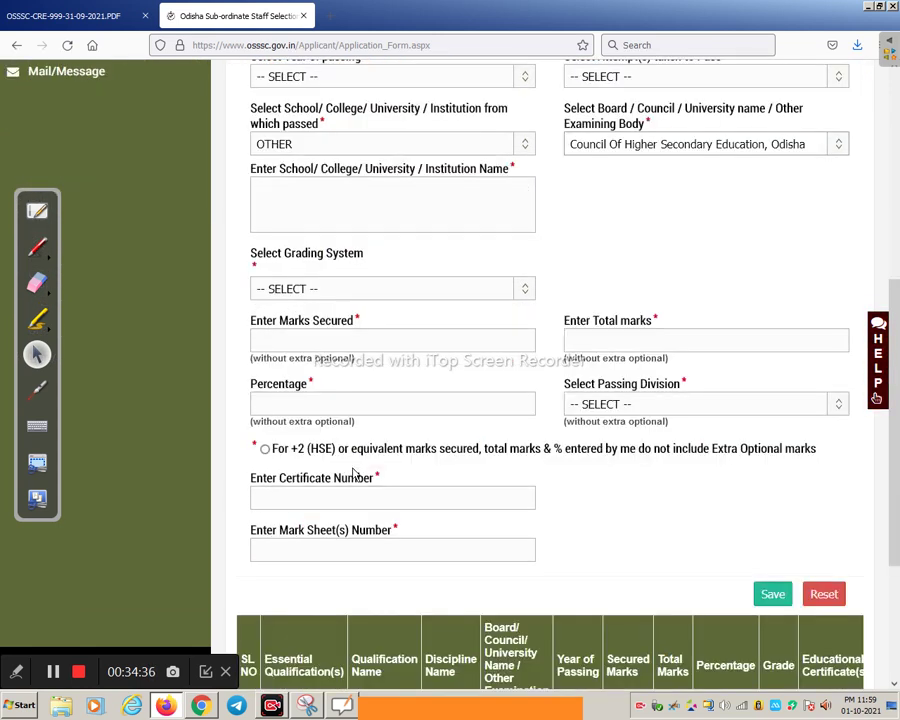
scroll(384, 478, down, 2)
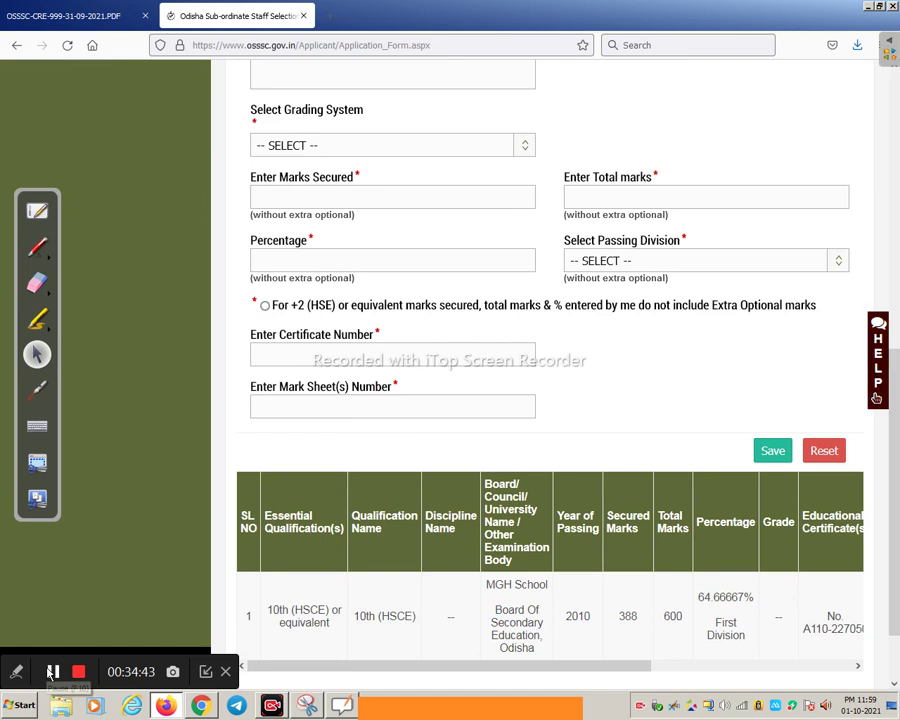
click(55, 668)
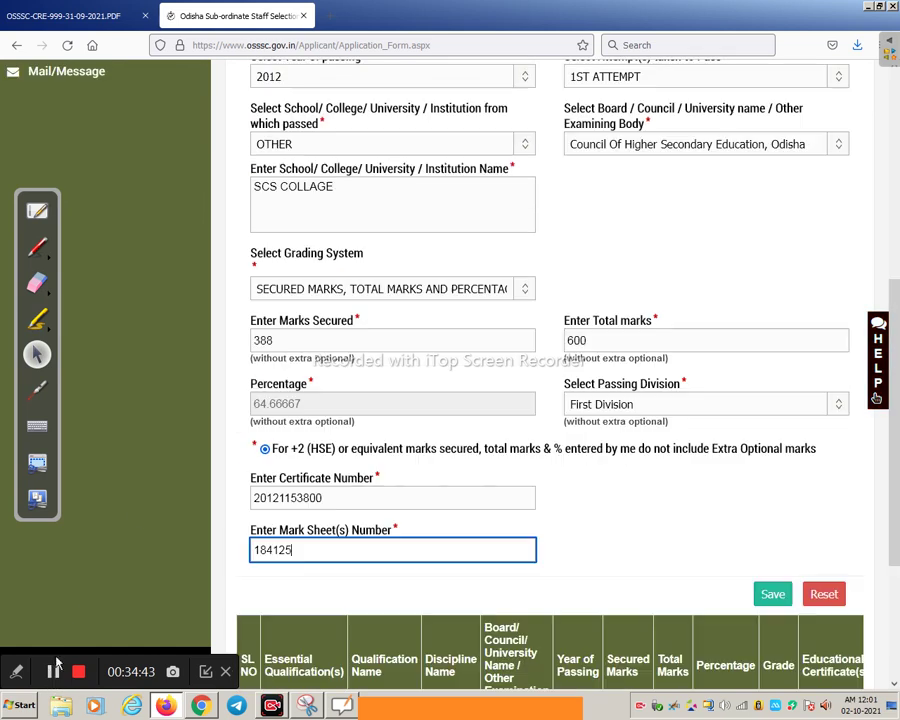
Save the 2012 +2 (HSEC) Commerce record so it appears as row 2
scroll(350, 362, up, 3)
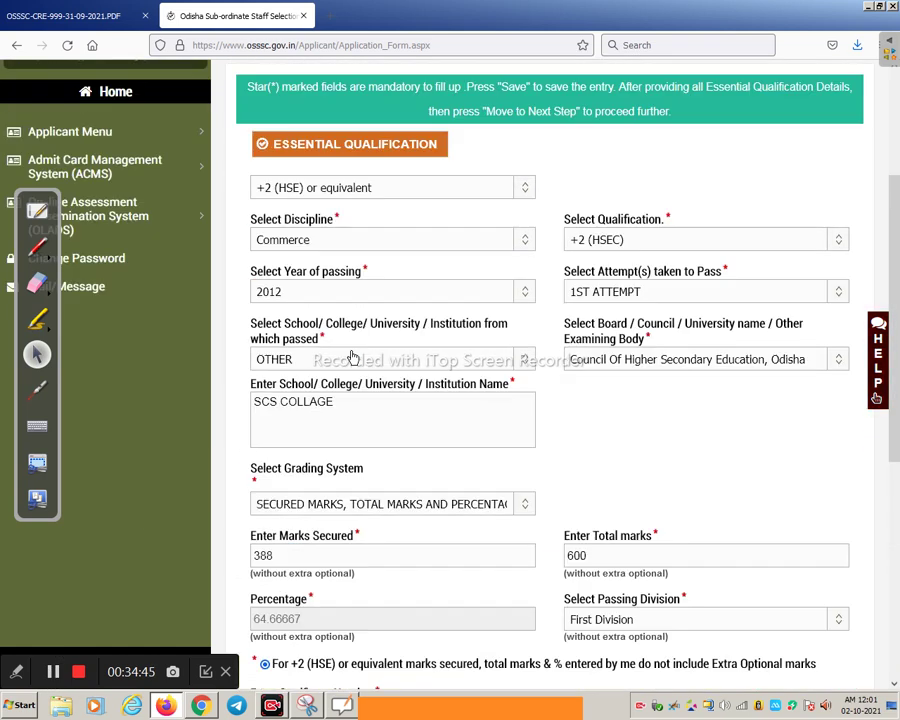
scroll(360, 355, down, 1)
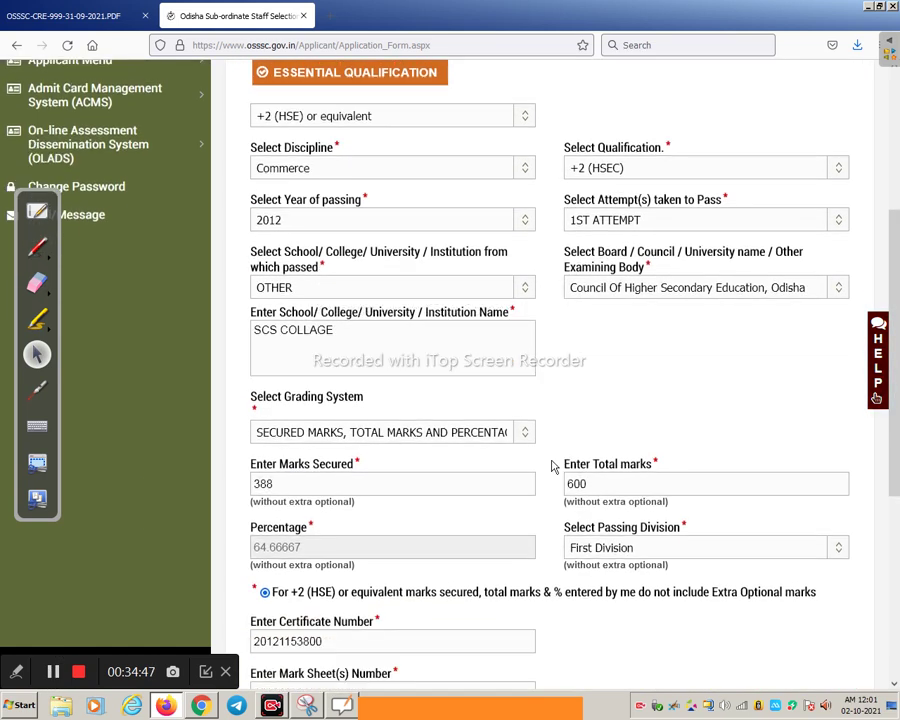
scroll(640, 515, down, 2)
click(767, 596)
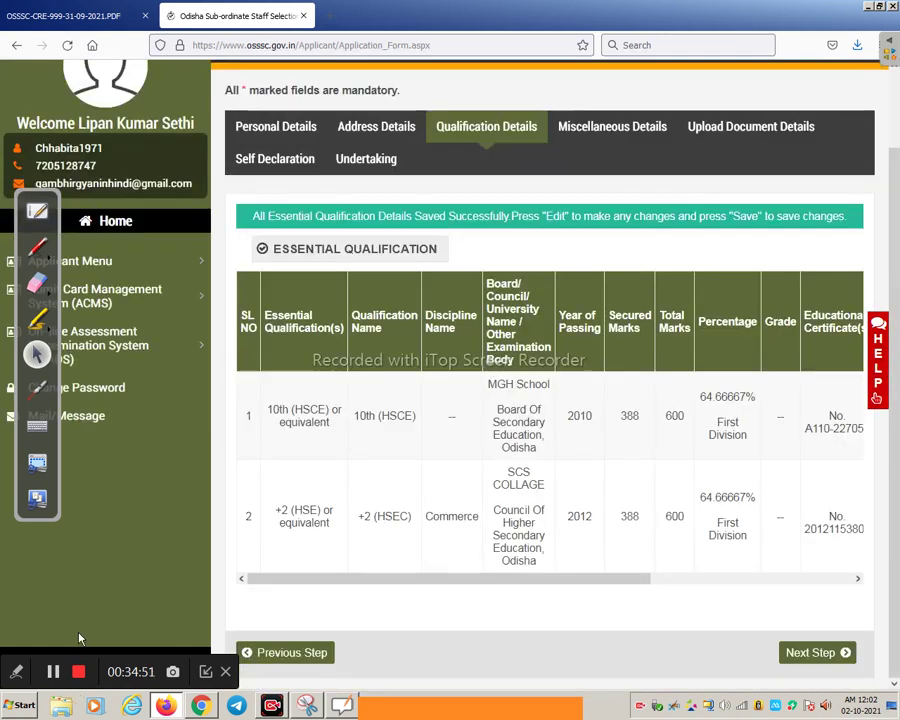
scroll(138, 496, up, 1)
scroll(300, 460, down, 1)
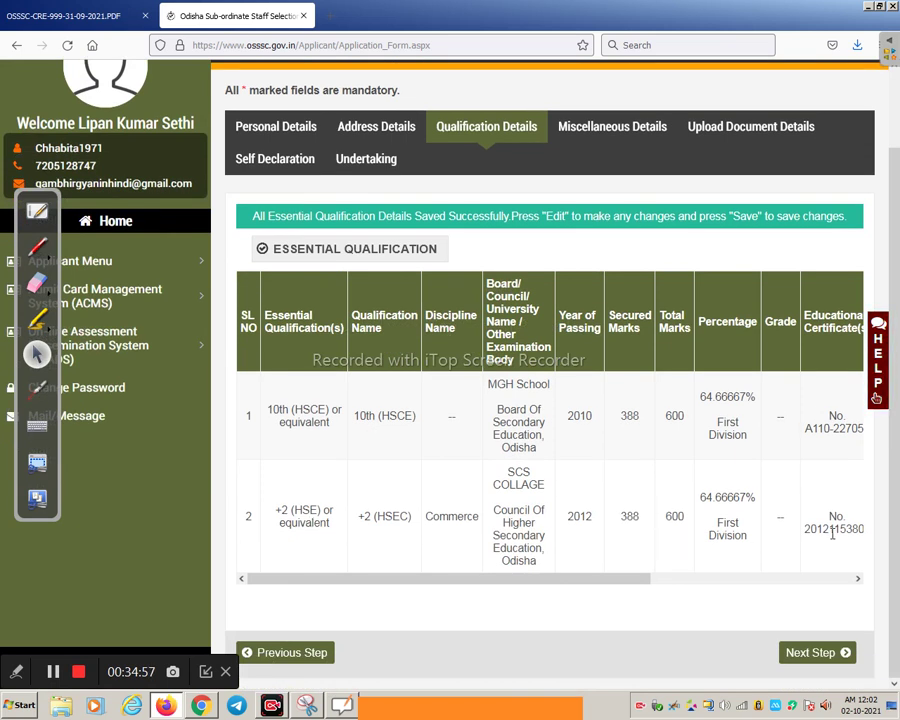
Save the miscellaneous details with basic computer knowledge and continue to Upload Document Details
click(812, 654)
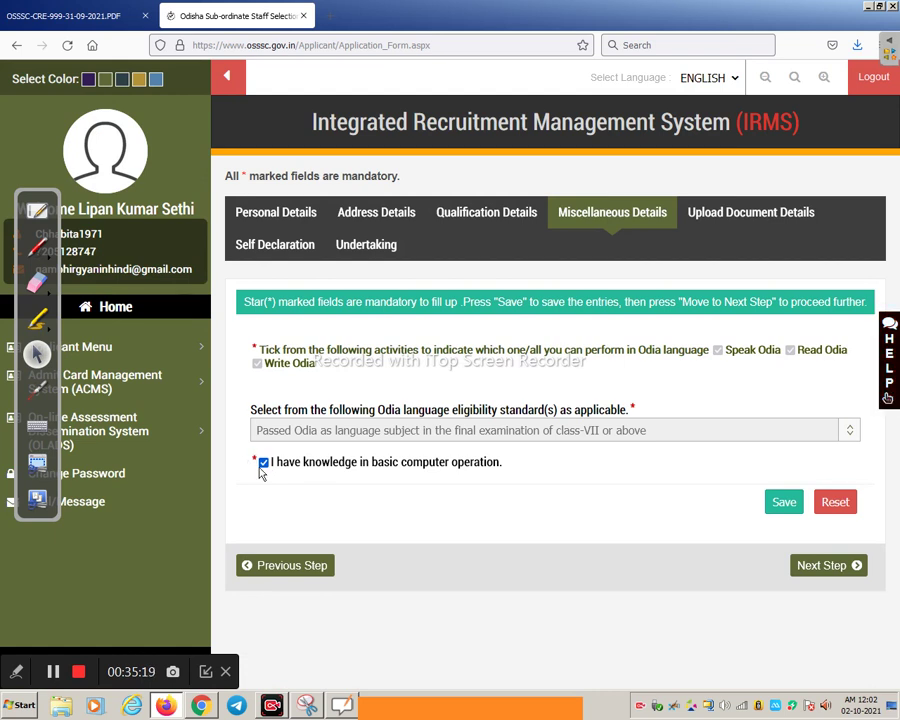
click(773, 510)
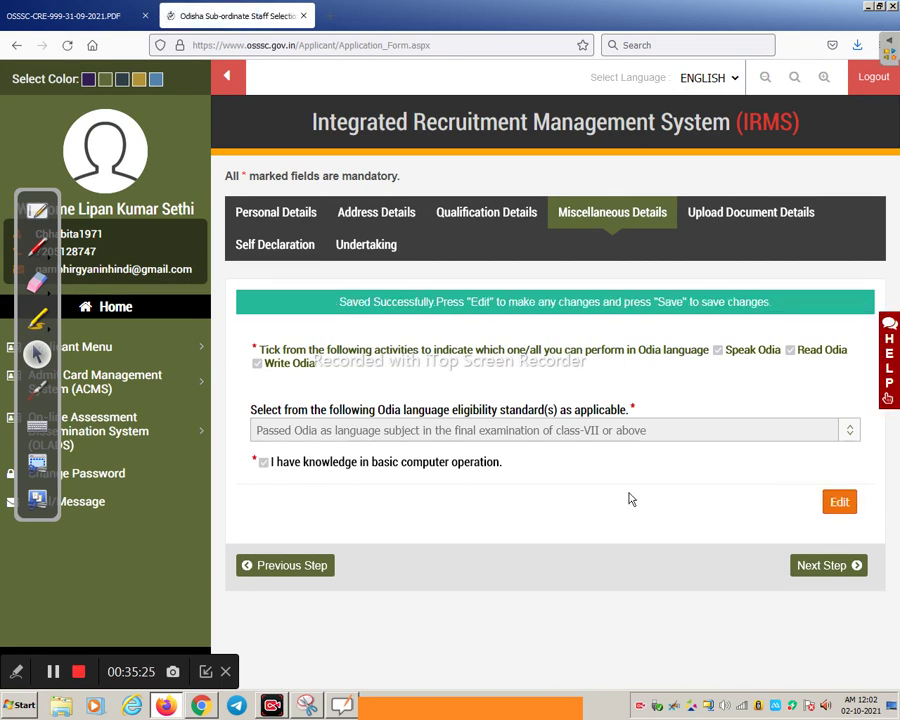
click(816, 575)
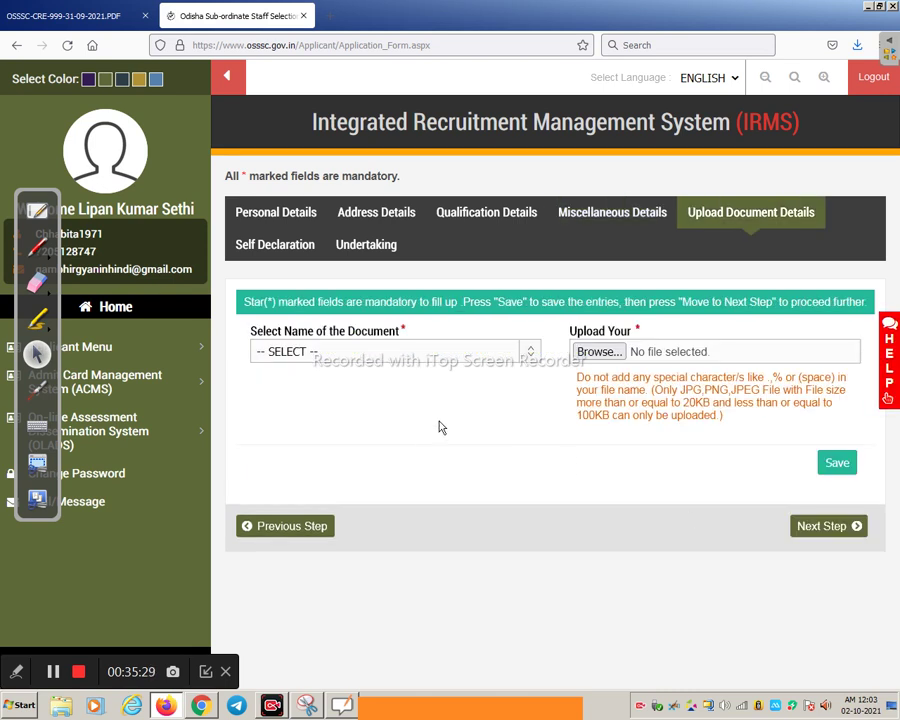
Select PHOTO as the document type and save it with kumar.jpg attached
click(308, 349)
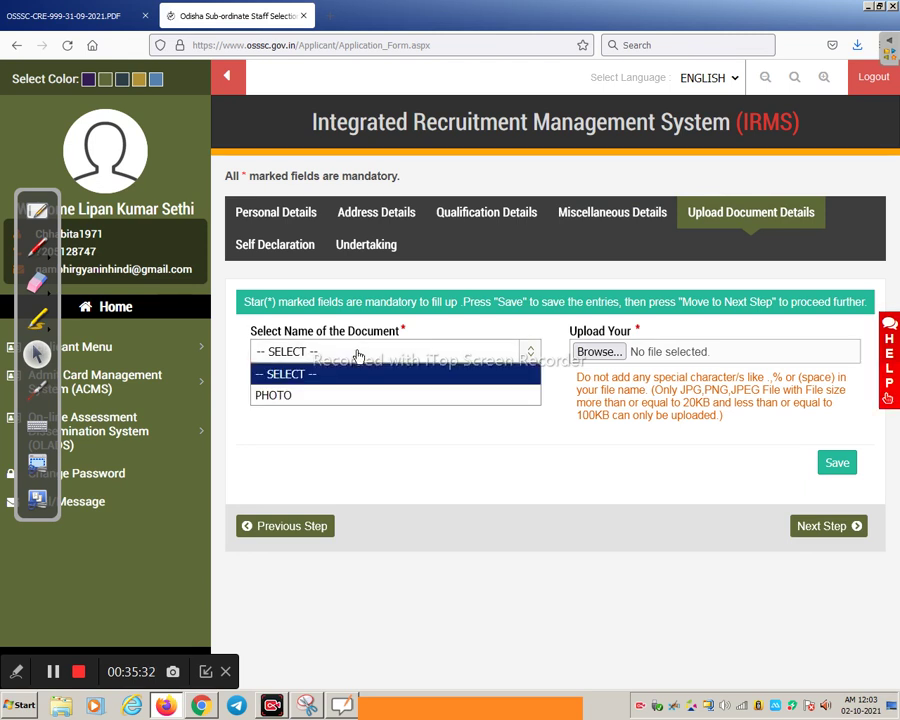
click(321, 395)
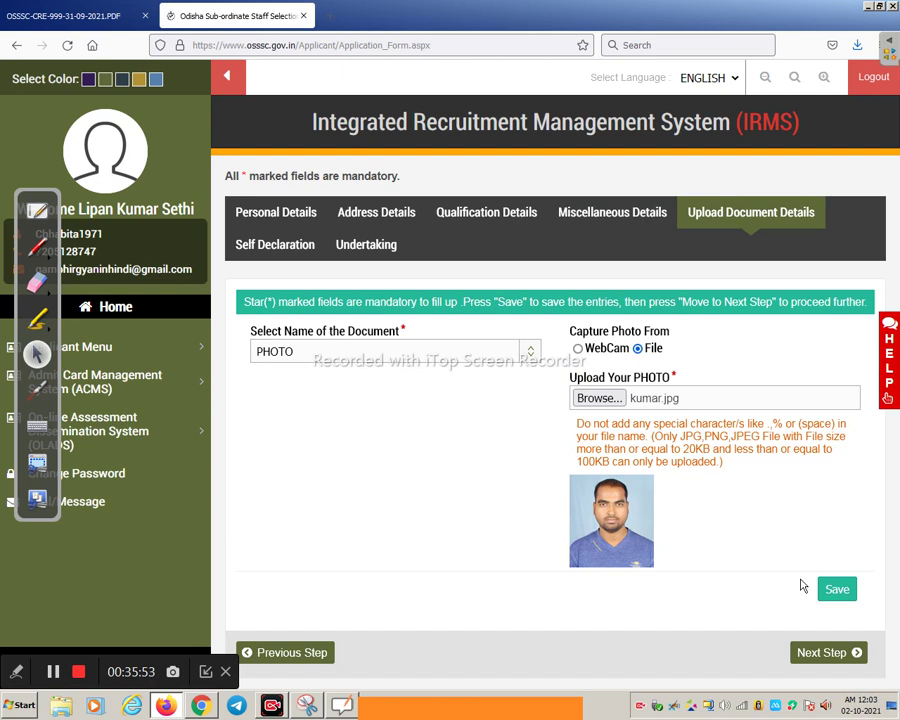
click(842, 598)
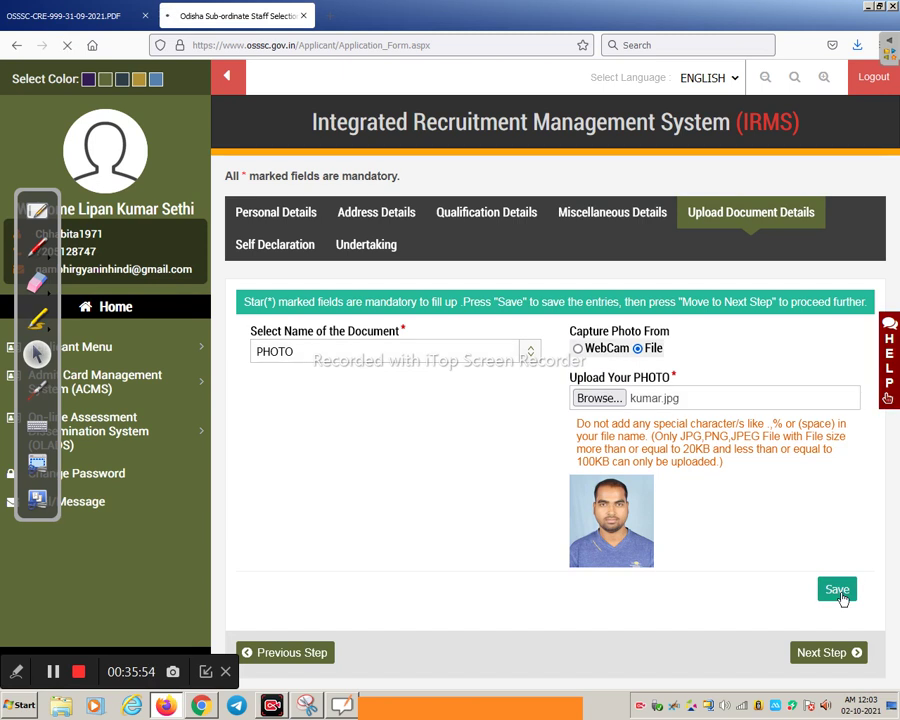